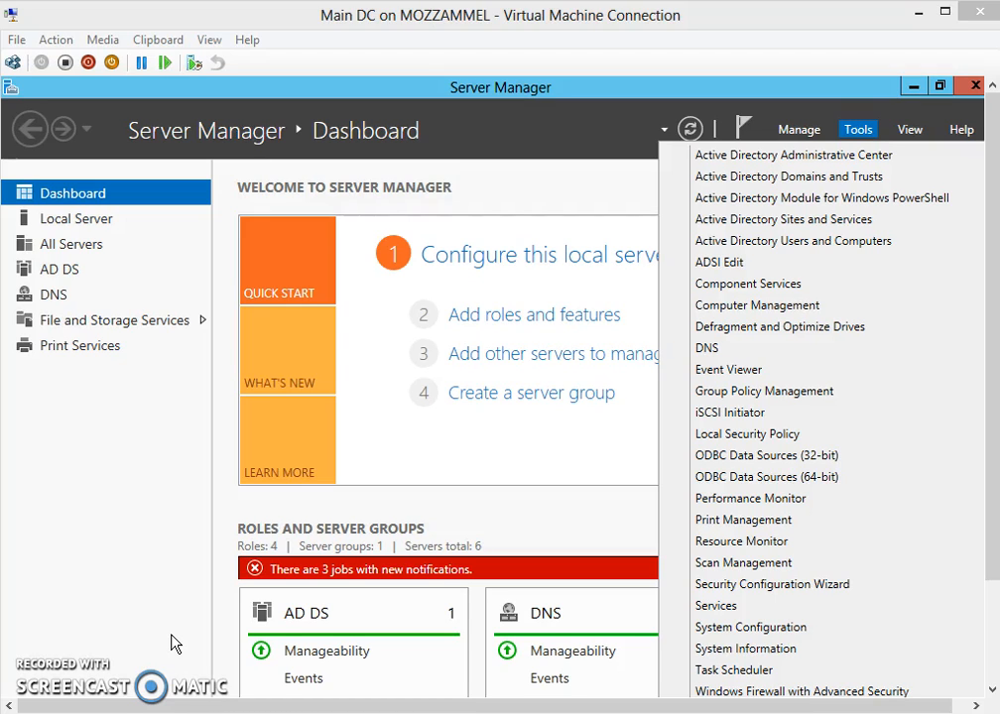
left_click(100, 547)
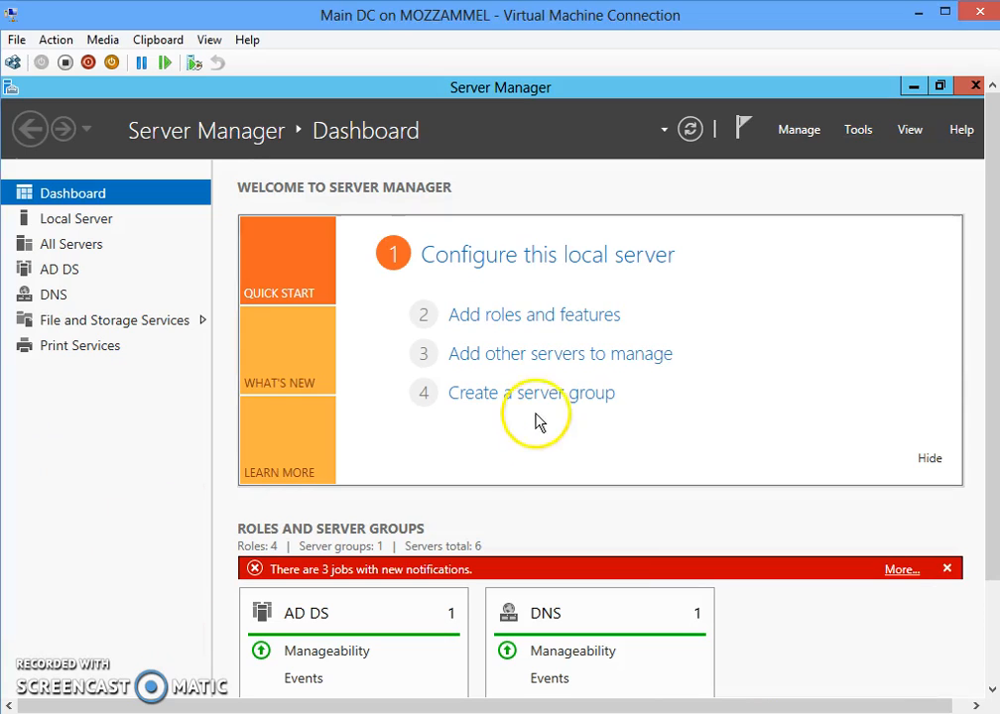
left_click(869, 143)
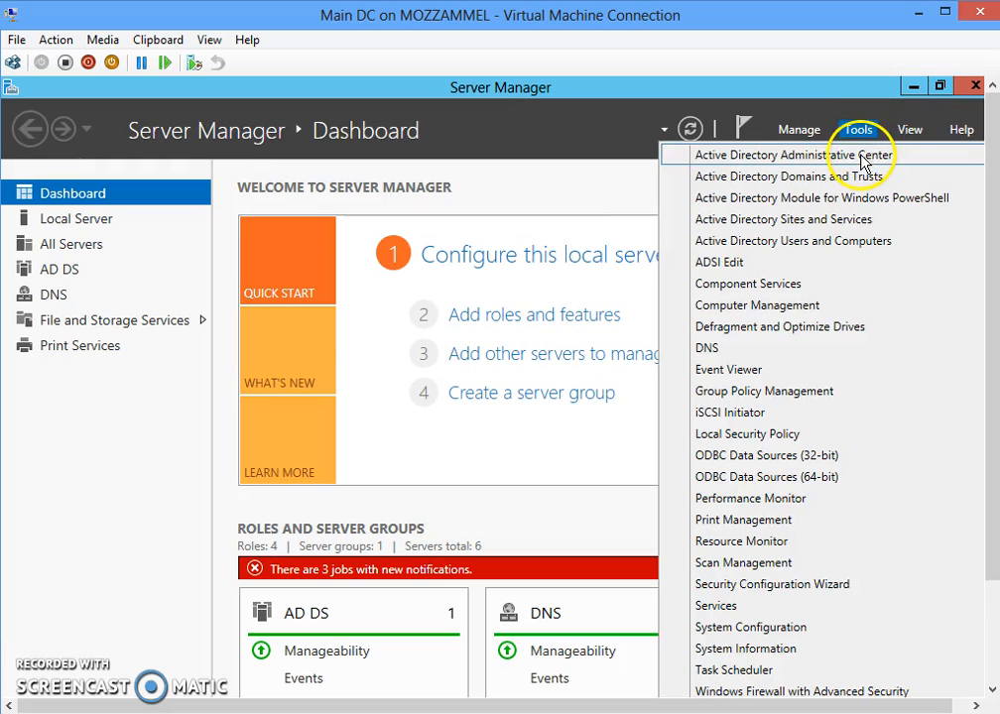
left_click(172, 440)
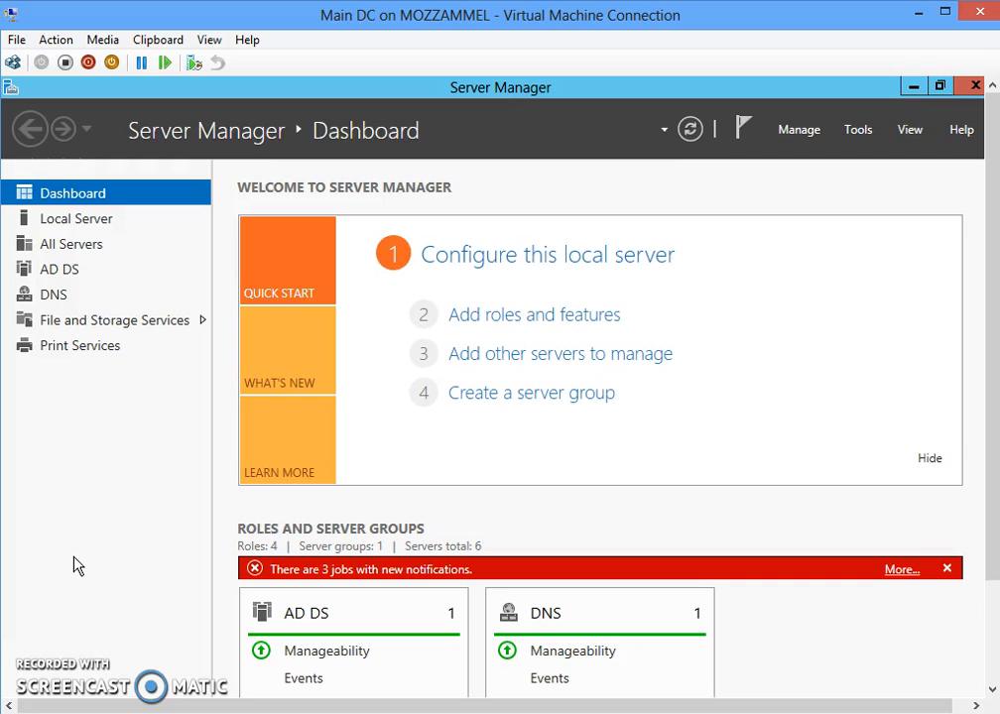
Open Active Directory Administrative Center and display the contents of the POWER (local) domain
left_click(853, 137)
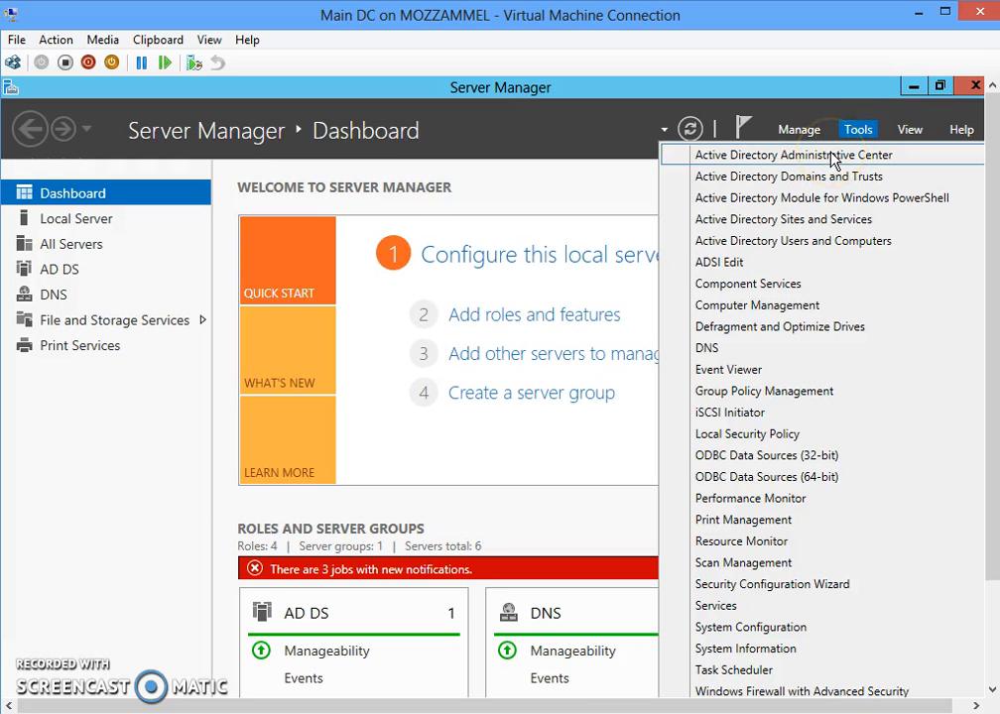
left_click(833, 159)
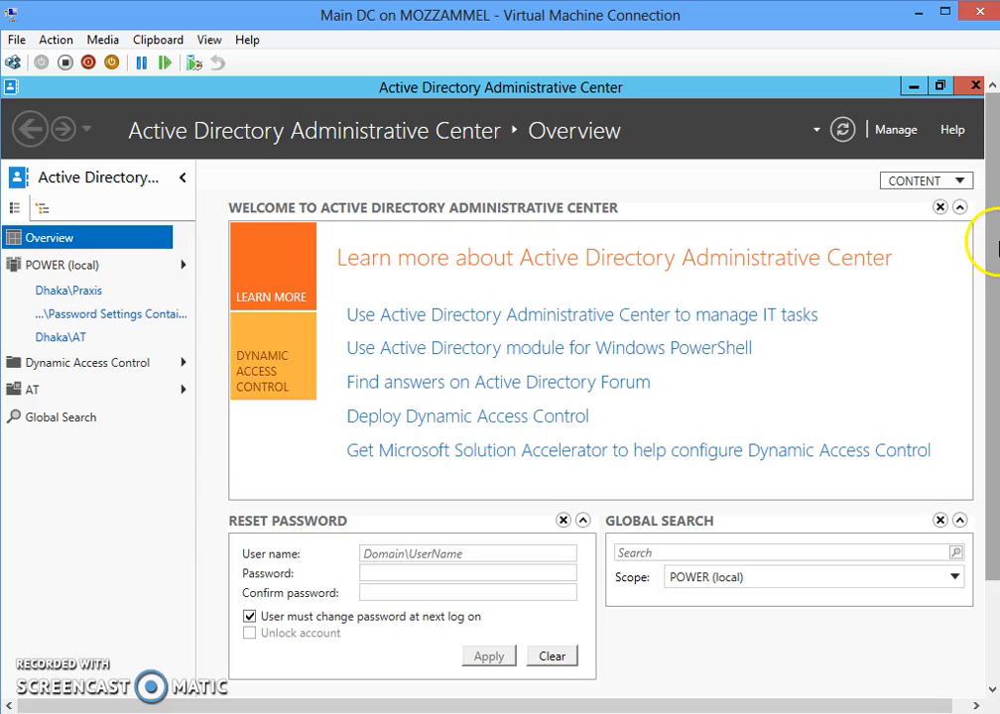
mouse_move(997, 246)
left_mouse_down()
mouse_move(993, 334)
mouse_move(987, 232)
left_mouse_up()
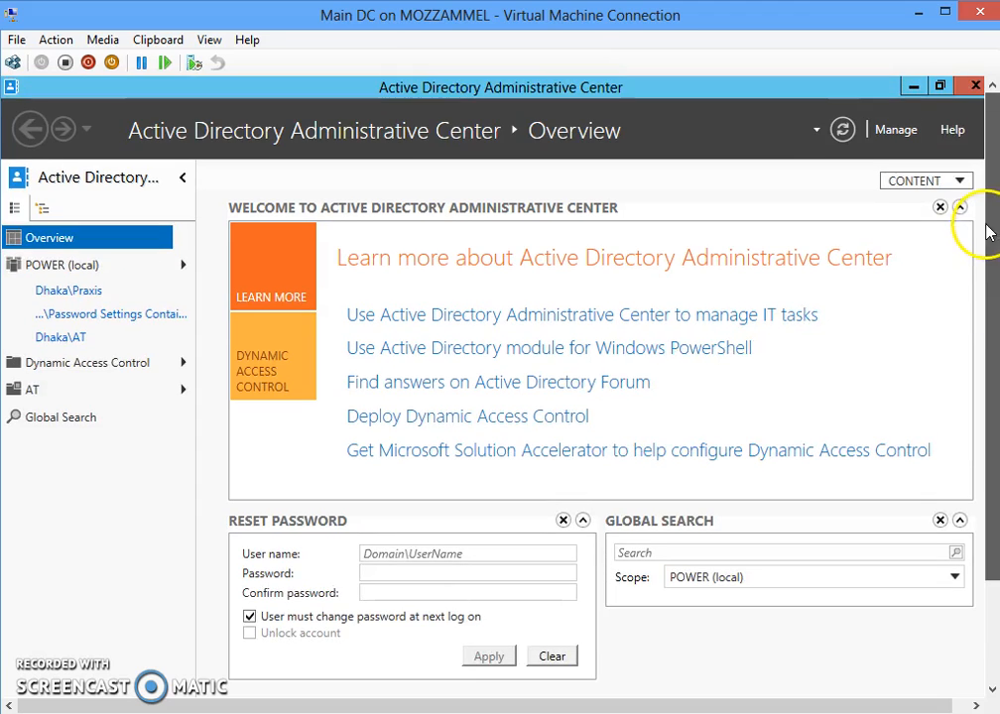
left_click(59, 268)
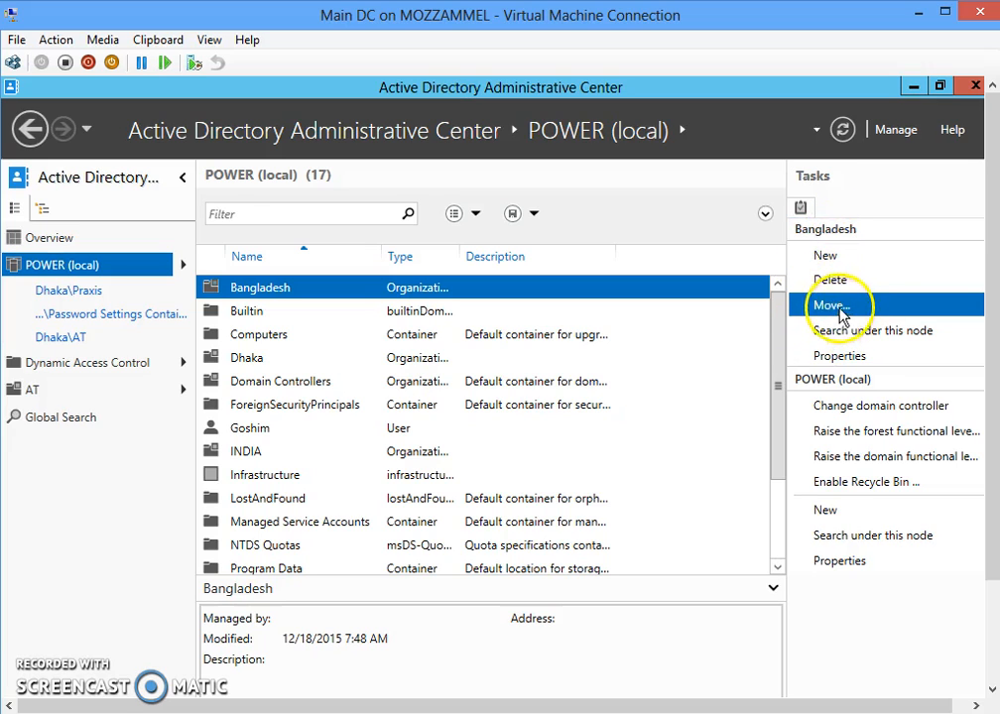
left_click(859, 385)
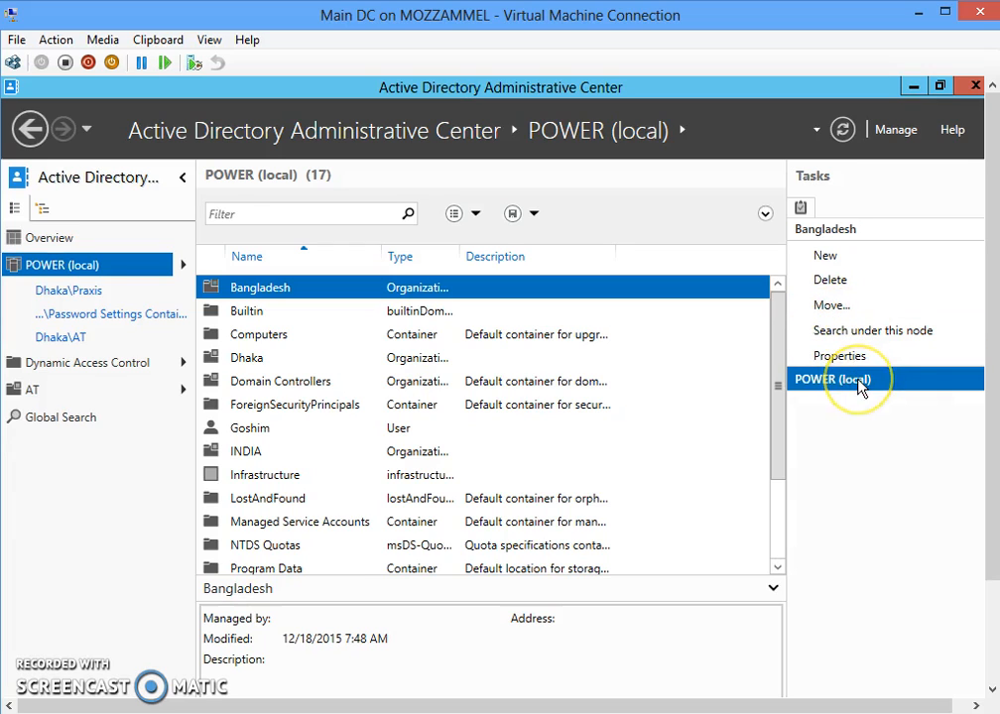
left_click(860, 386)
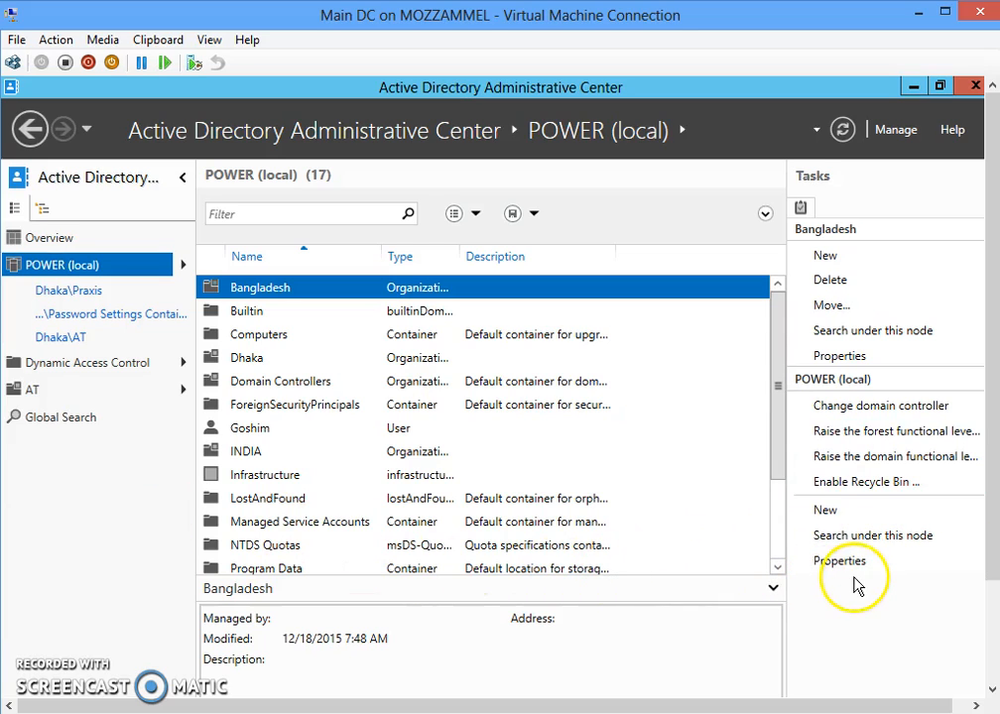
left_click(829, 510)
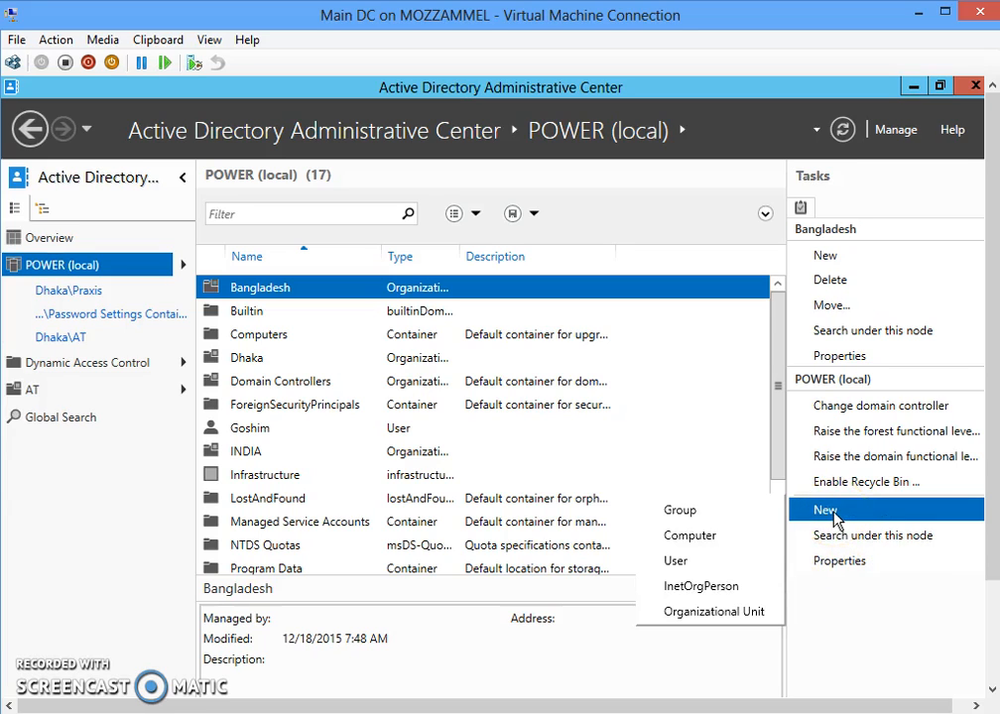
left_click(833, 675)
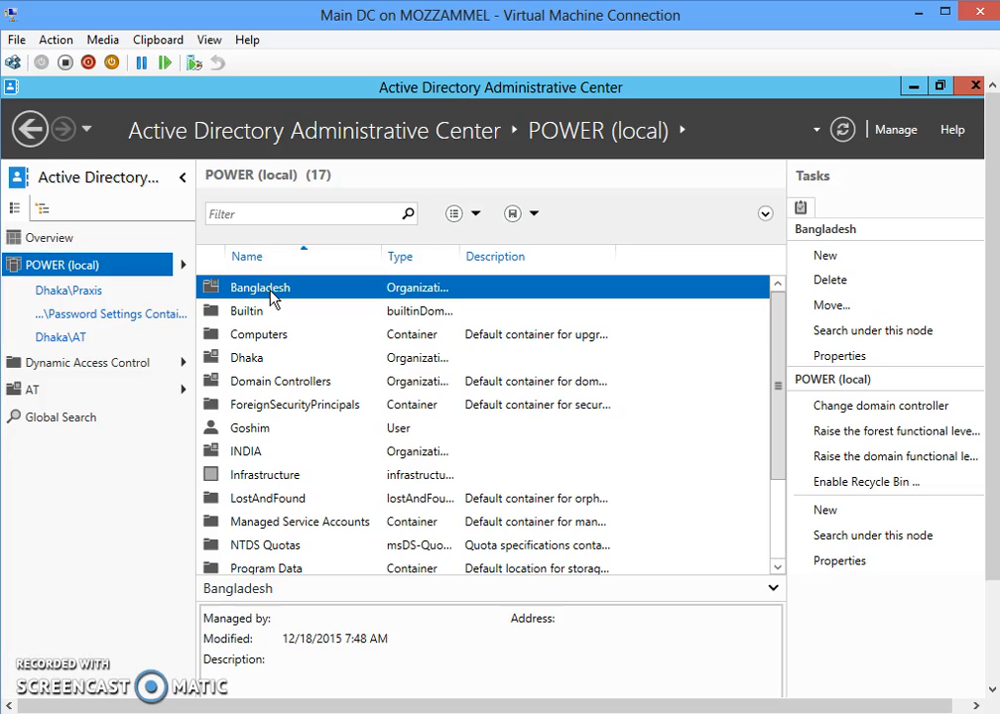
left_click(837, 263)
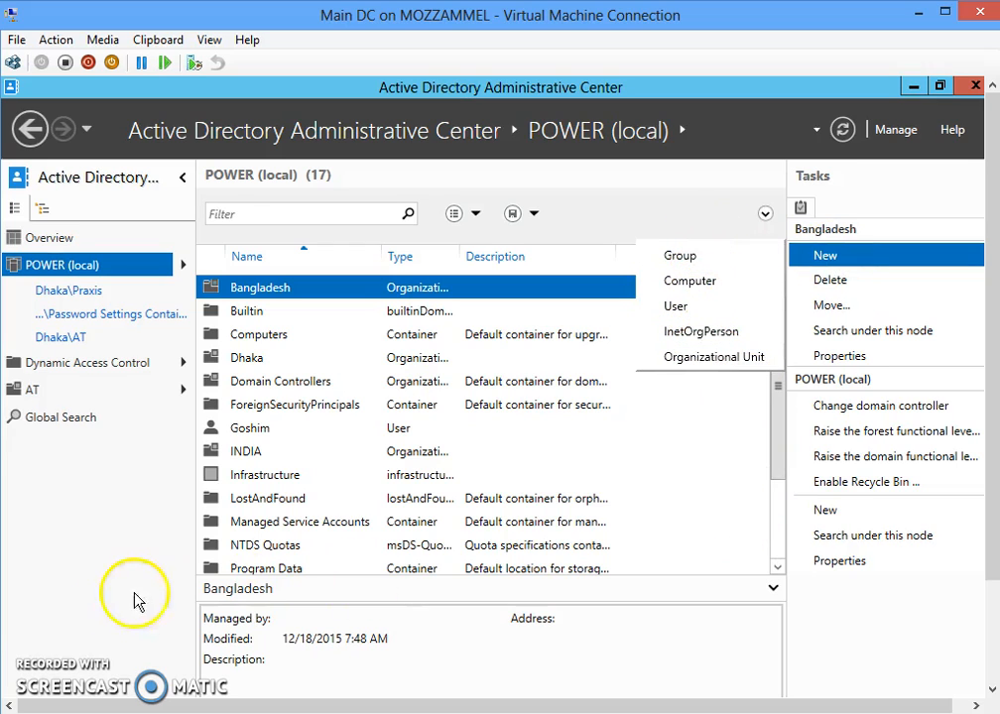
left_click(100, 592)
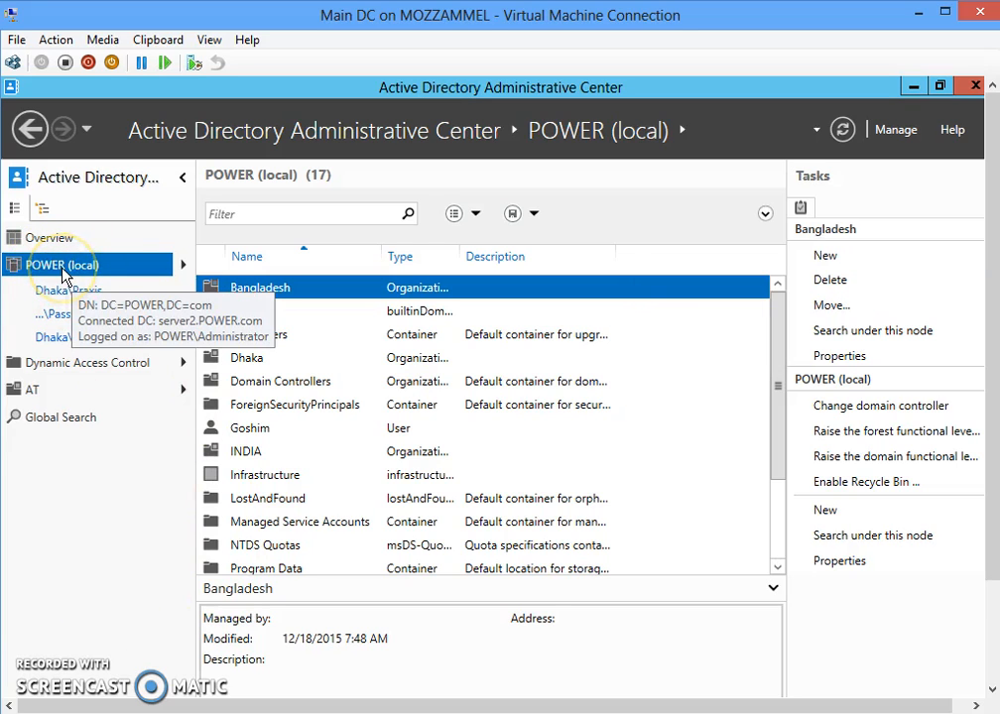
Start creating a new user directly under the POWER (local) domain
left_click(948, 518)
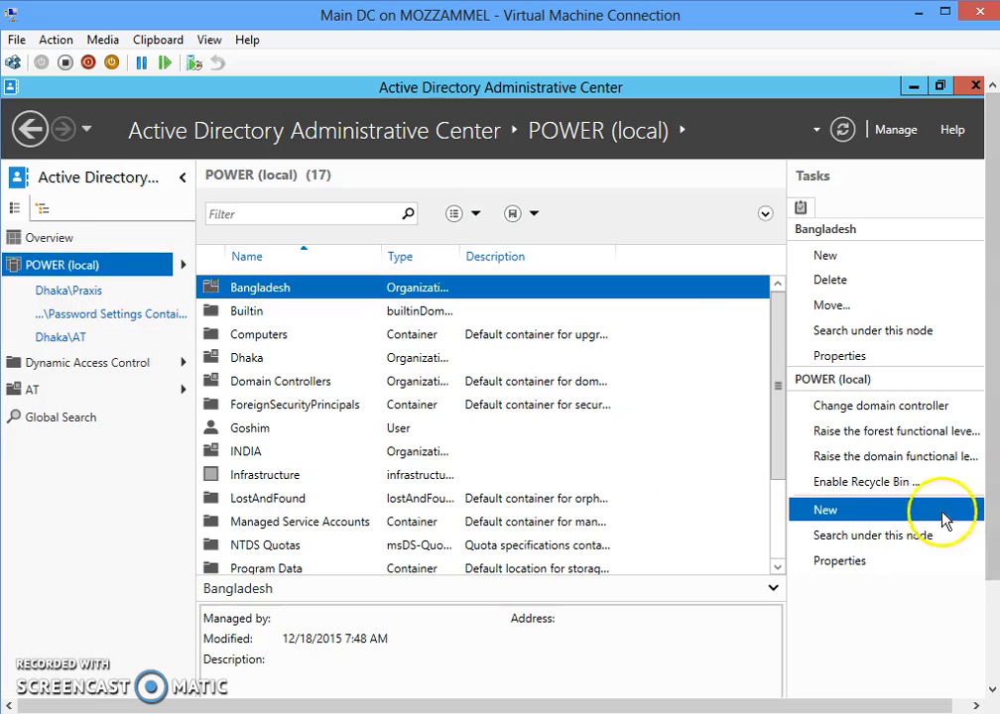
left_click(853, 520)
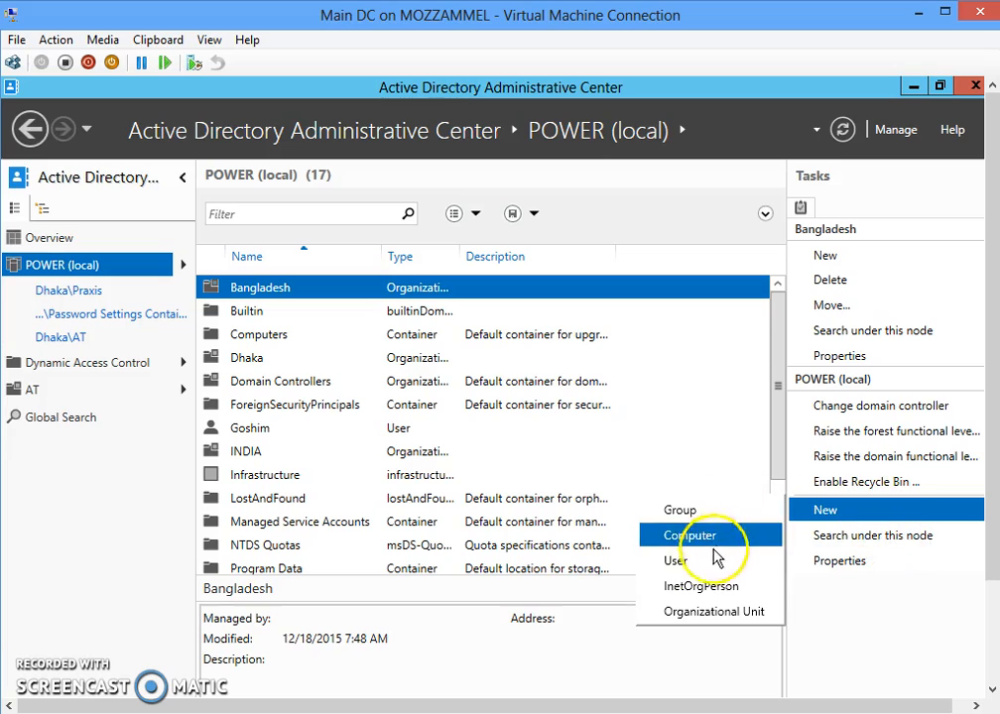
left_click(700, 563)
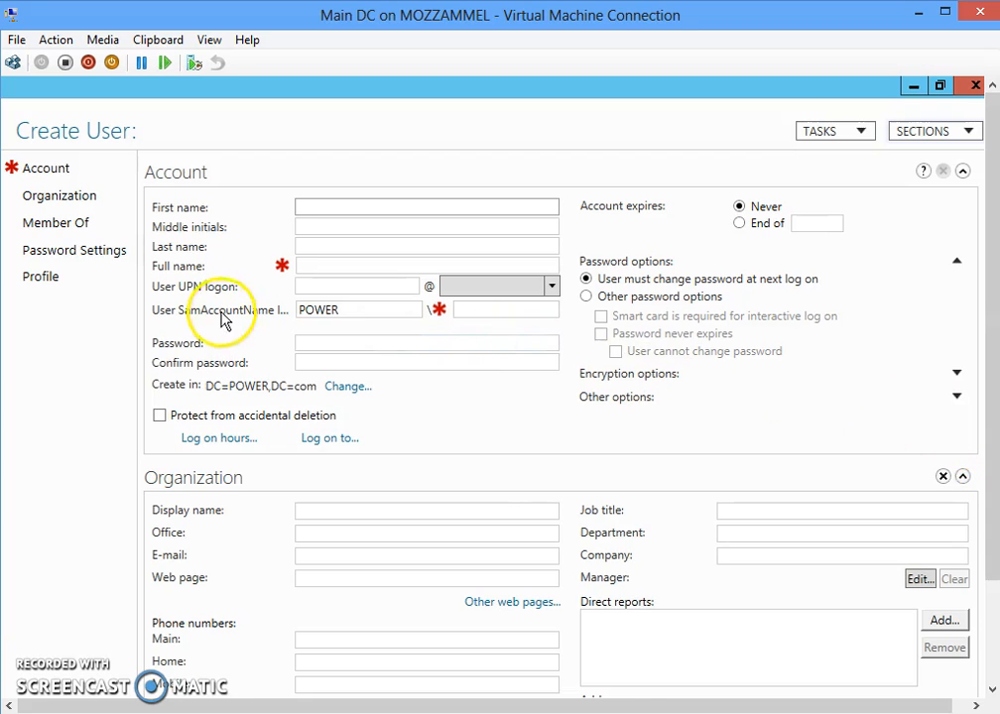
Enter the new user's first name and use the same name as the UPN logon
key("Tab")
key("Tab")
left_click(326, 209)
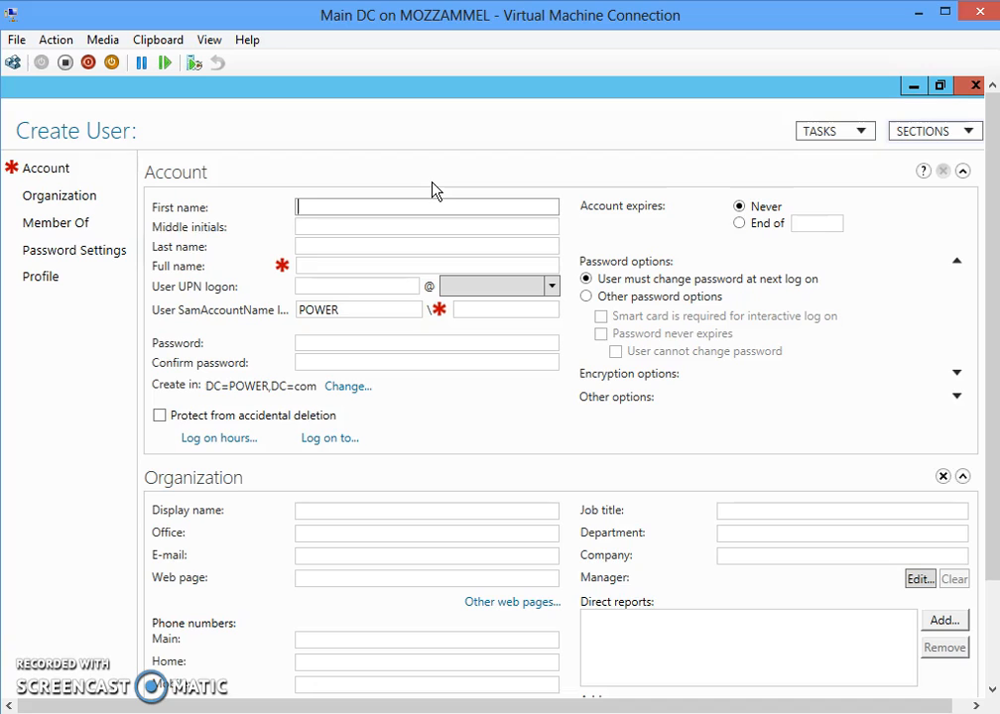
type("Likhon")
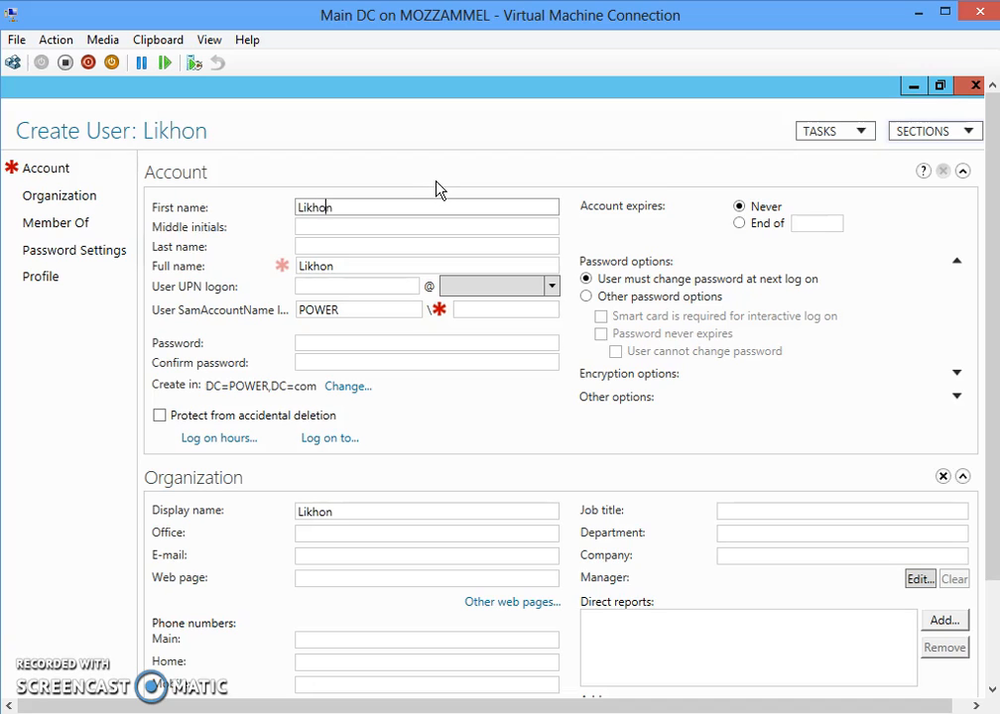
left_click(323, 248)
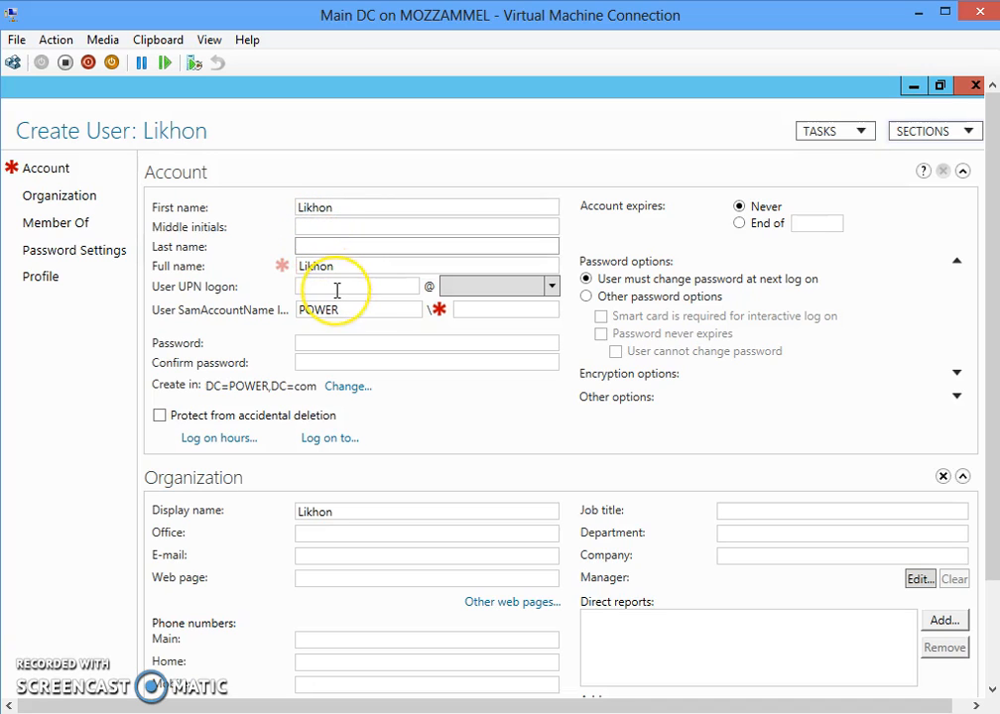
left_click(337, 290)
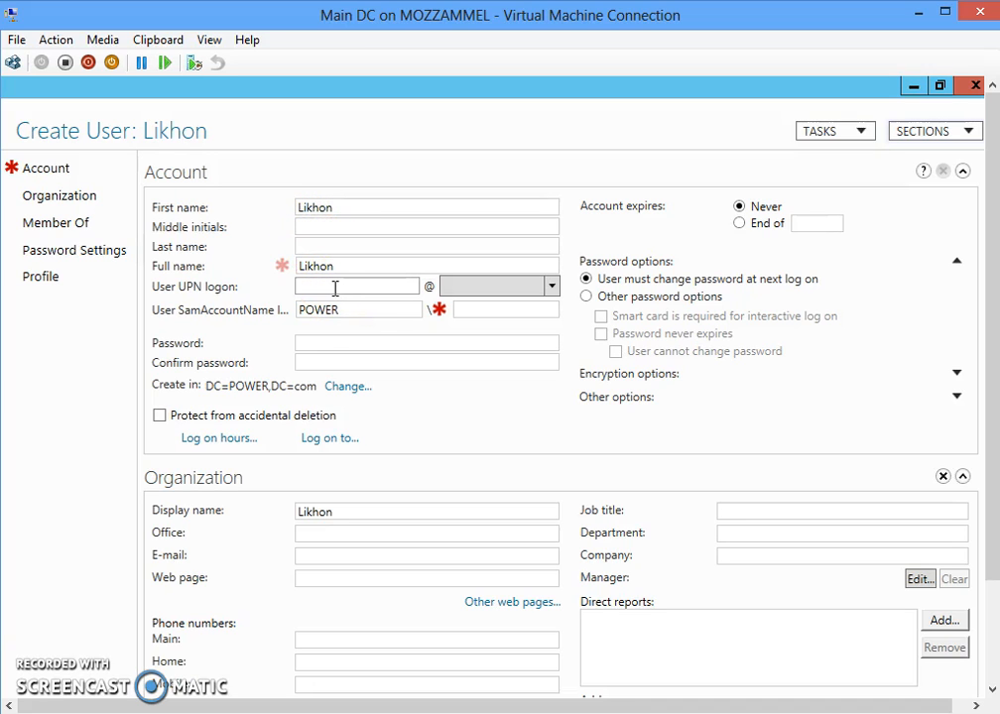
type("Likhon")
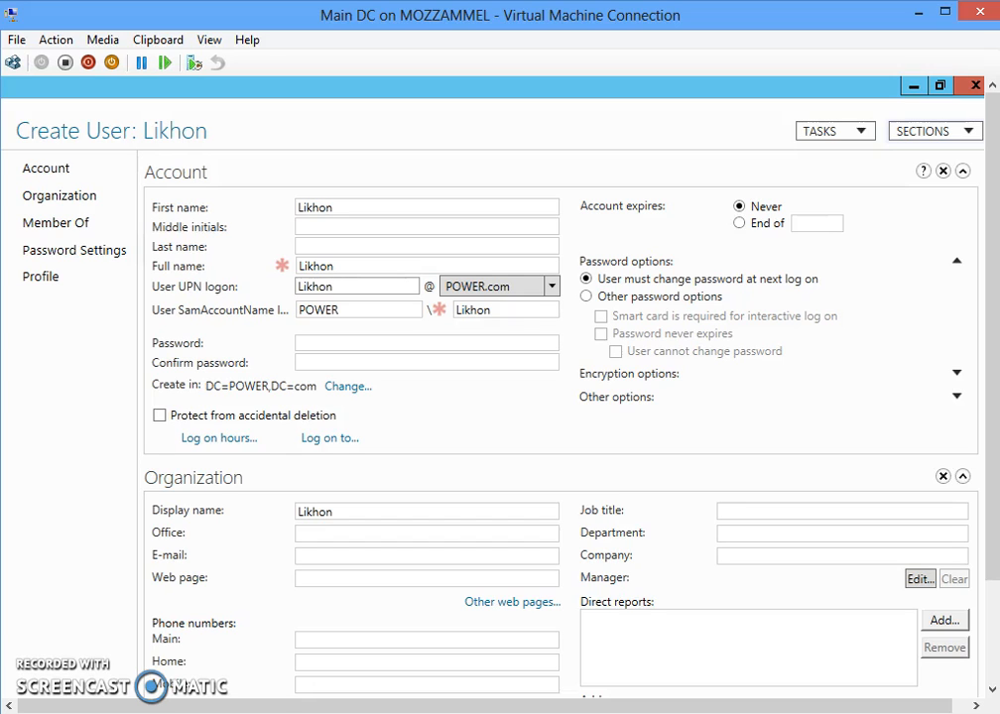
Enter the new user's account password and repeat it in the confirmation field
left_click(314, 343)
type("***")
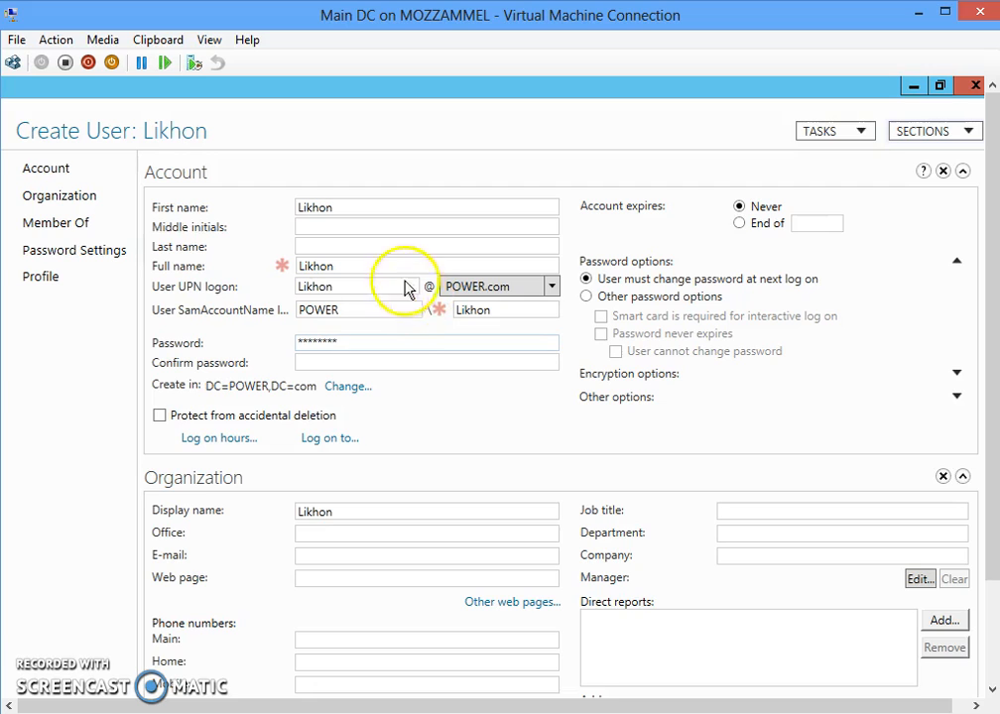
left_click(390, 361)
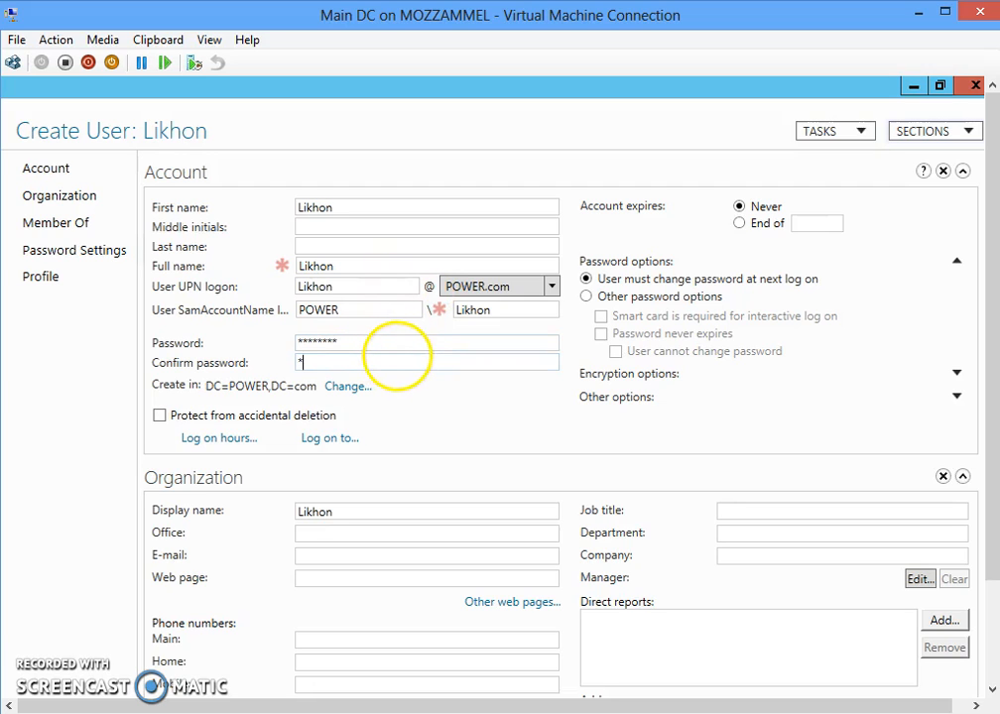
type("********")
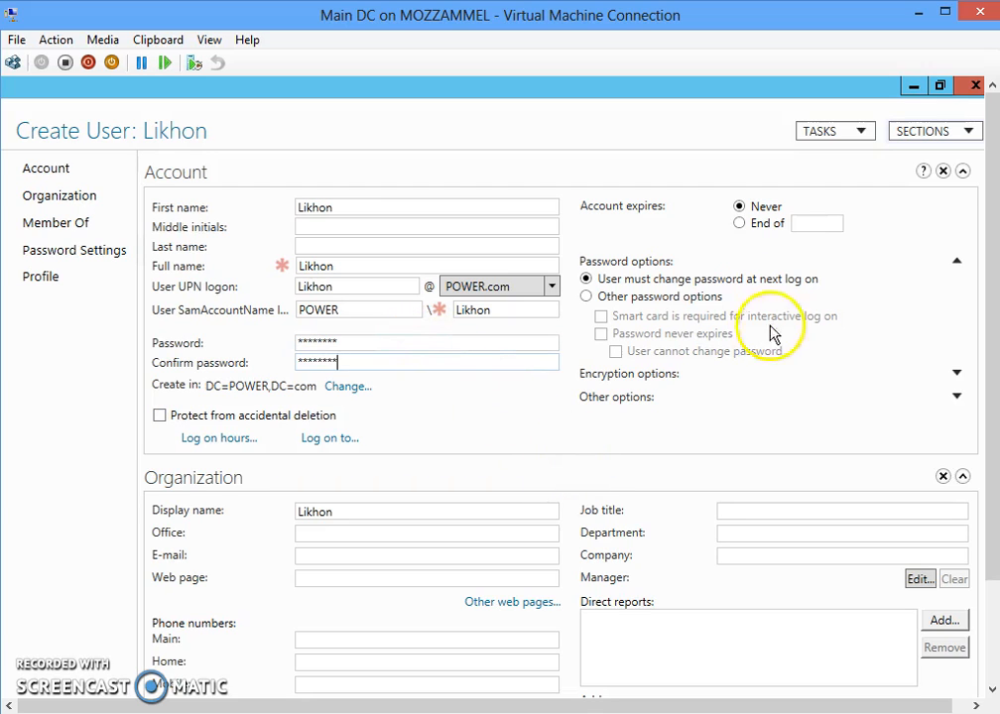
left_click(746, 226)
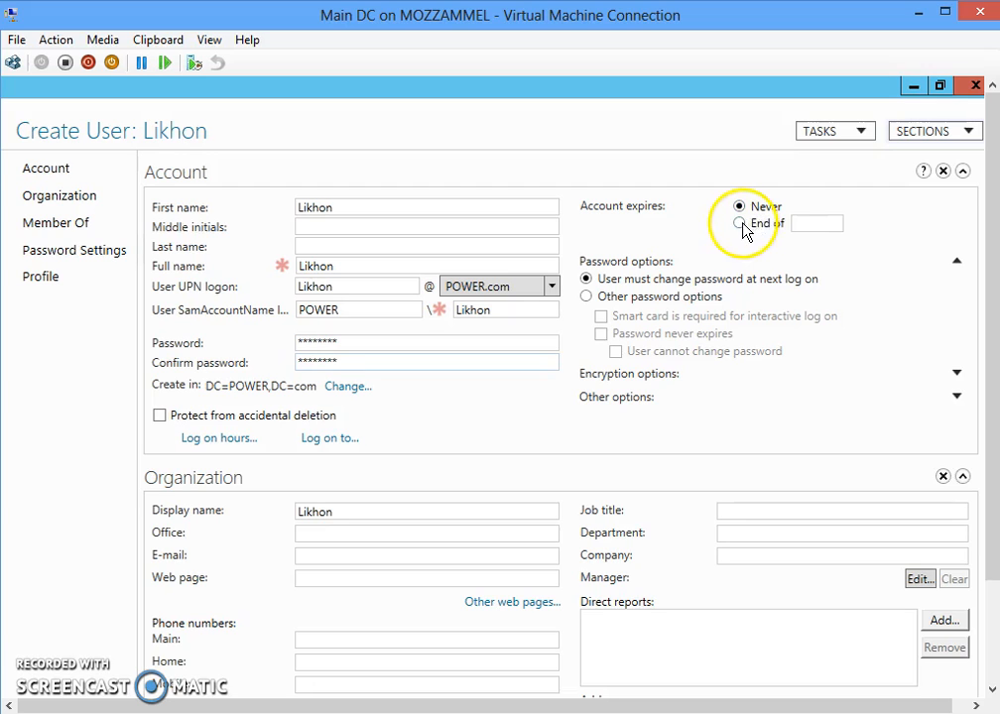
left_click(839, 227)
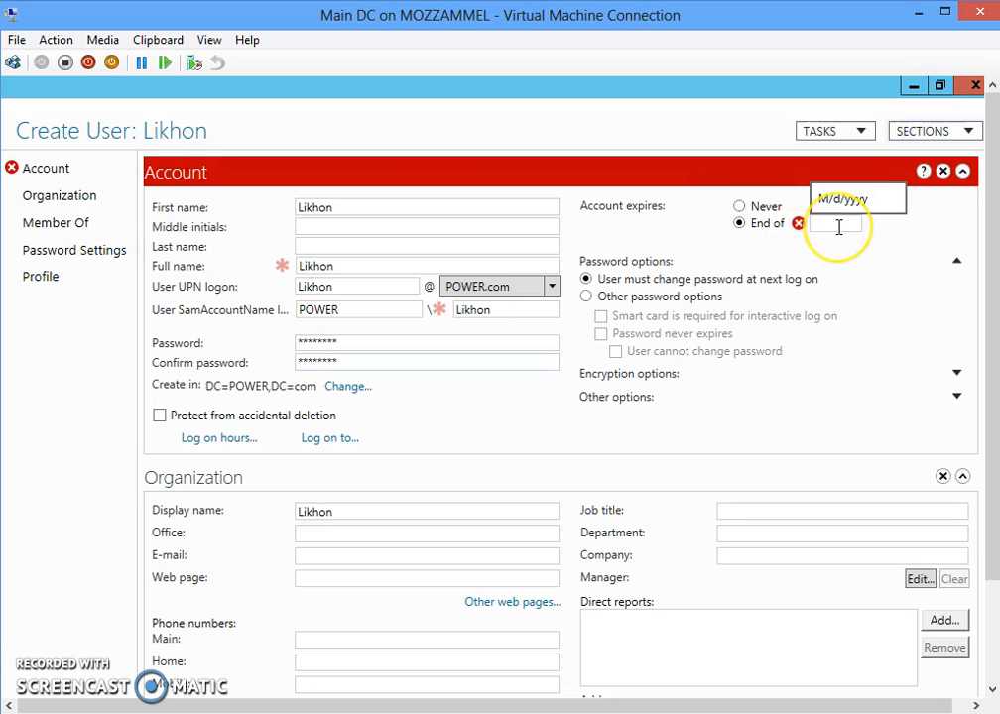
left_click(836, 227)
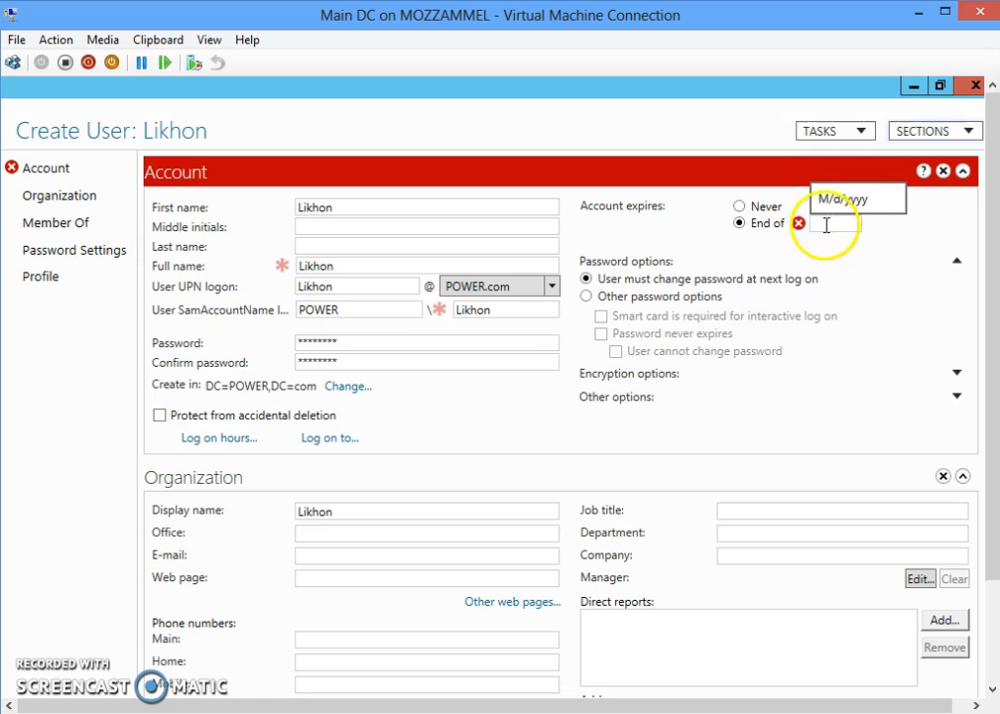
left_click(740, 208)
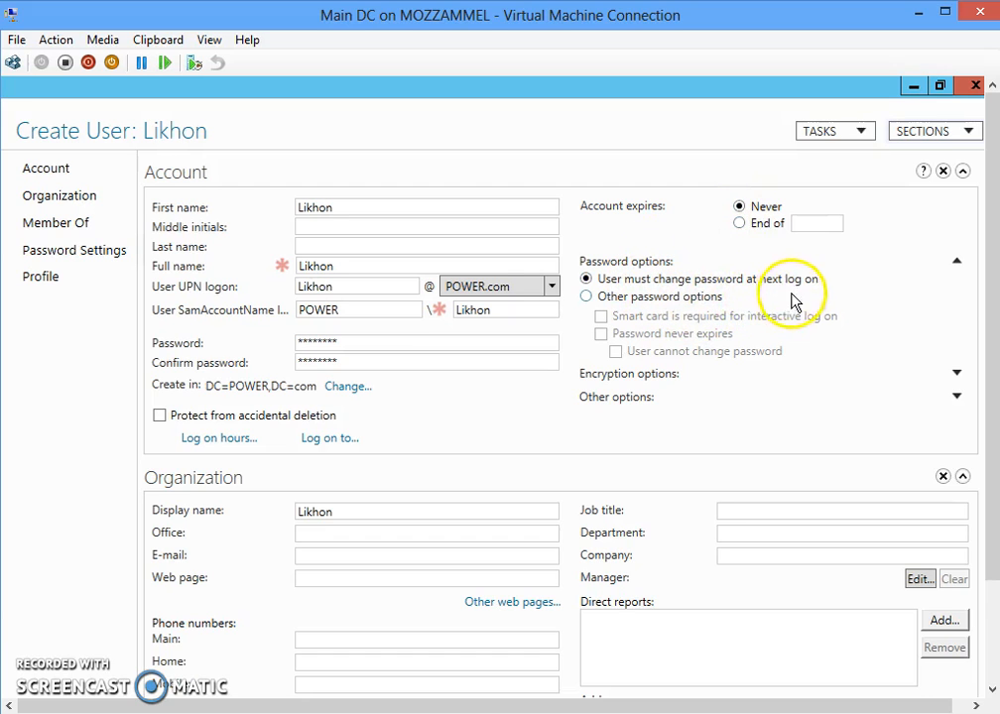
Switch to other password options and enable Password never expires, leaving User cannot change password off
left_click(587, 298)
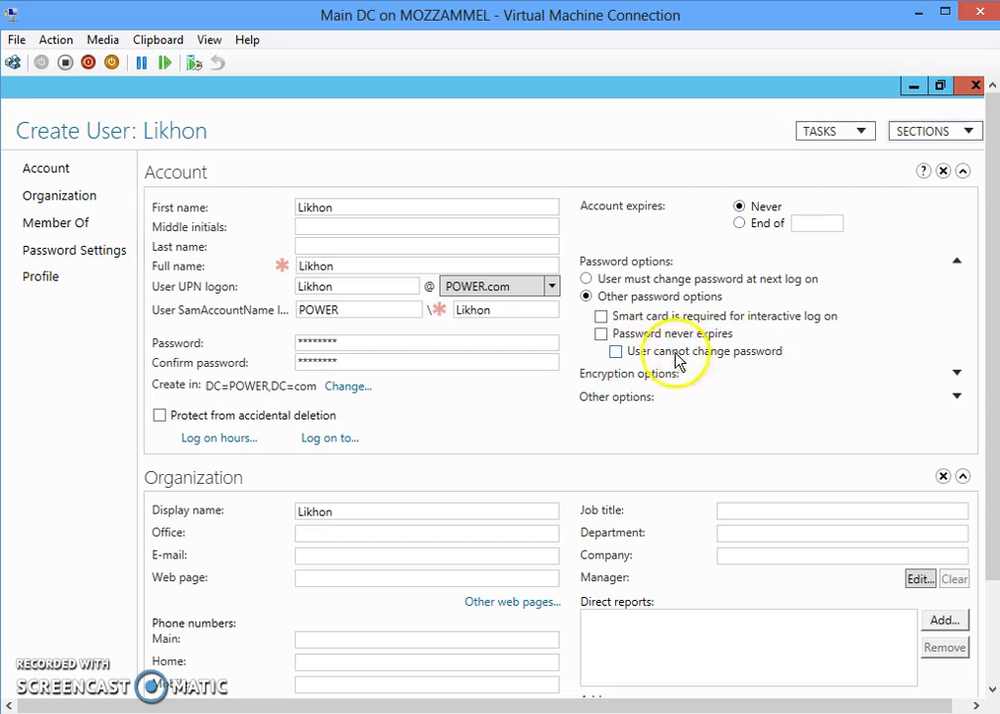
left_click(615, 353)
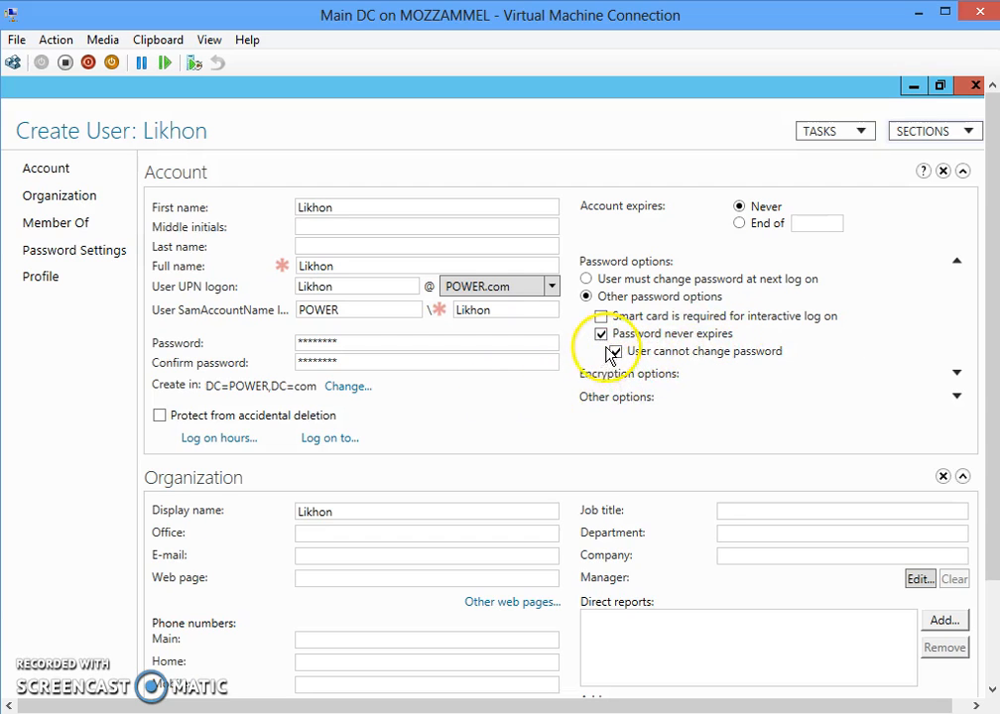
left_click(615, 353)
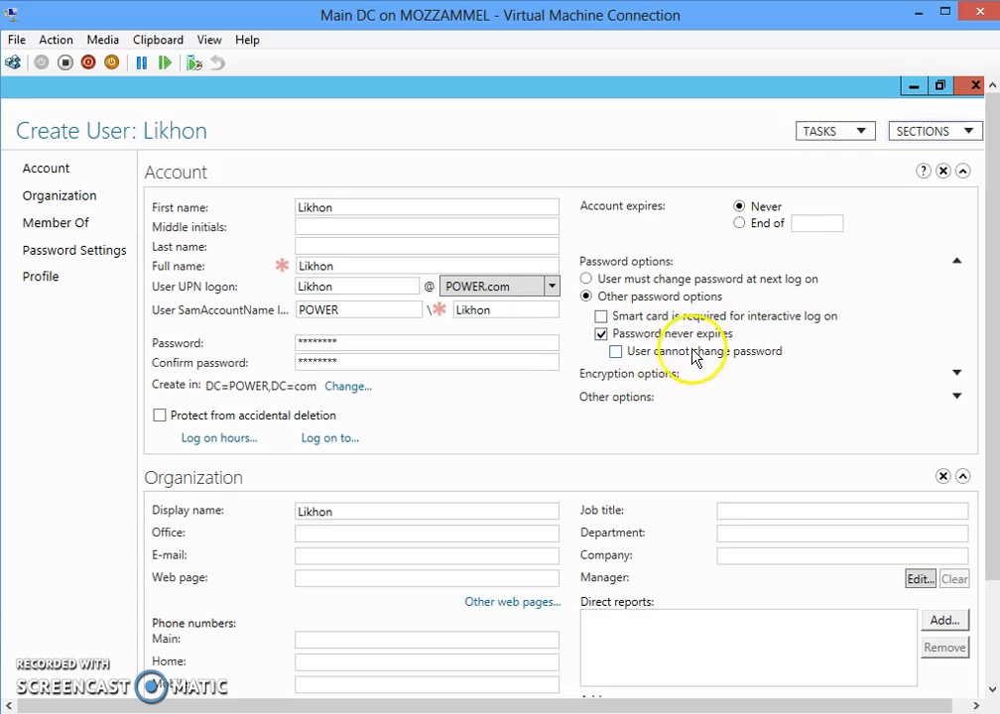
Add the new user to the Rajshahi group by searching the POWER.com groups, and finish creating the account
scroll(379, 458, "down", 2)
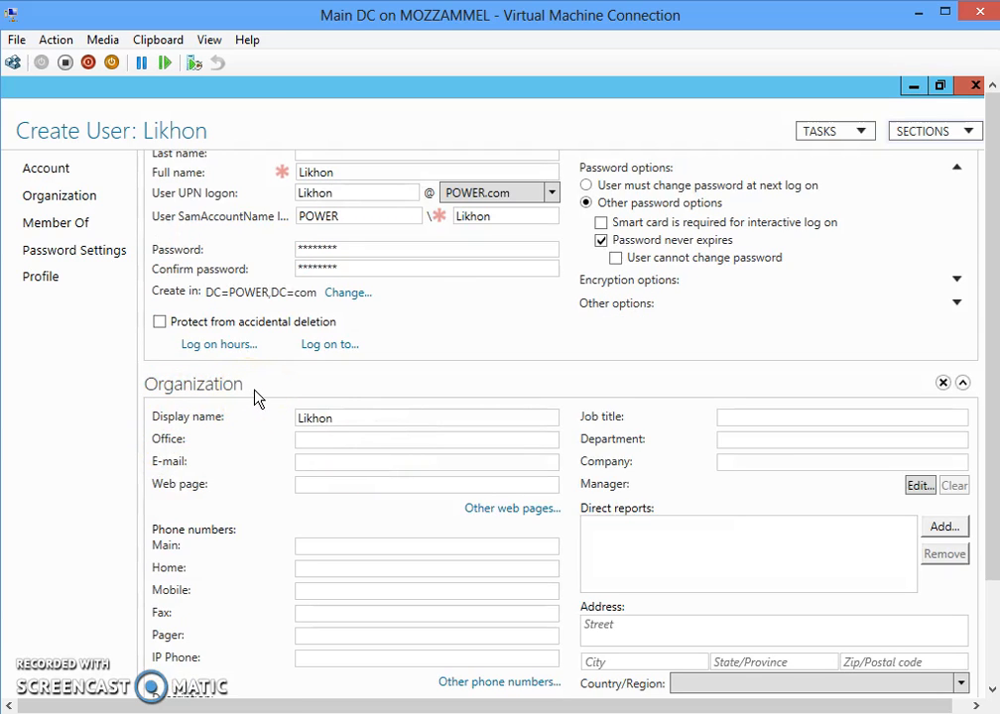
left_click(200, 442)
left_click(327, 441)
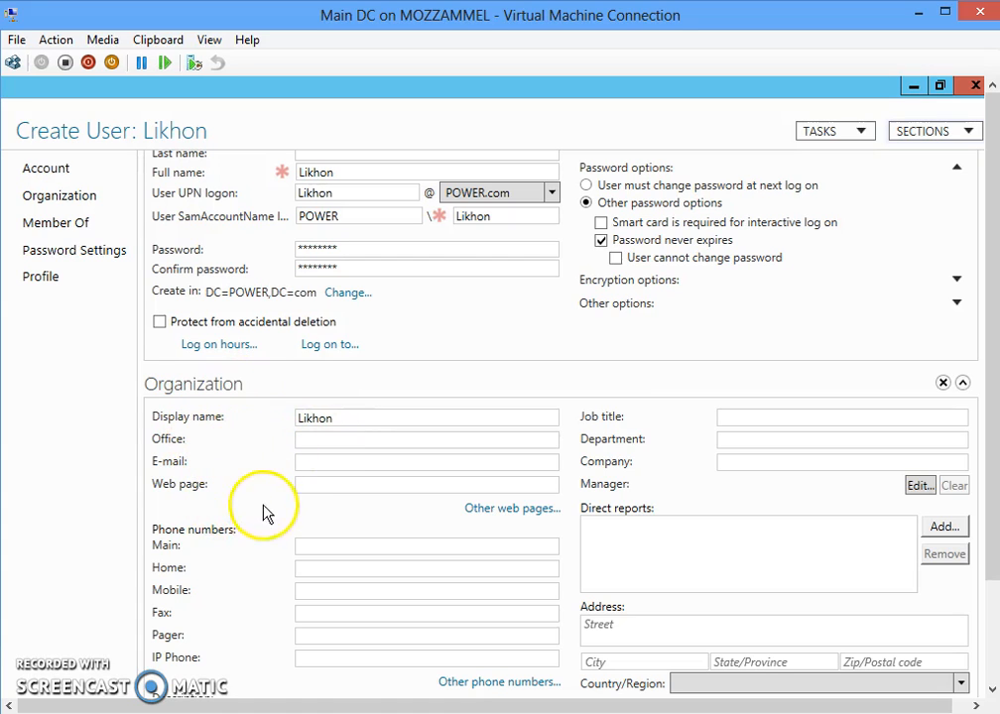
scroll(329, 523, "down", 3)
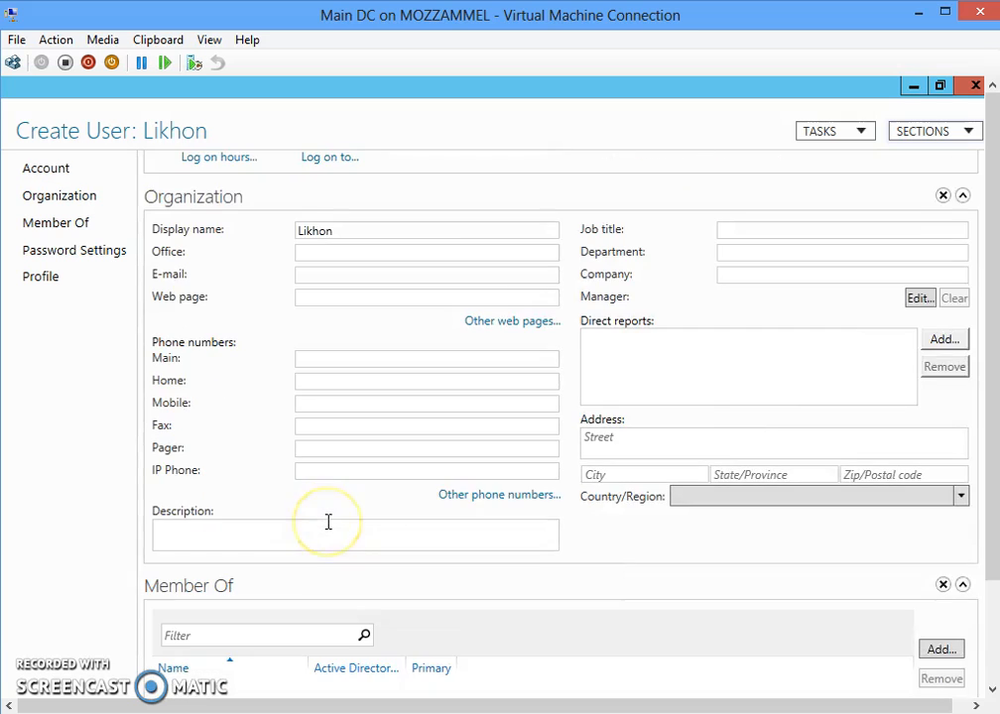
scroll(328, 523, "down", 2)
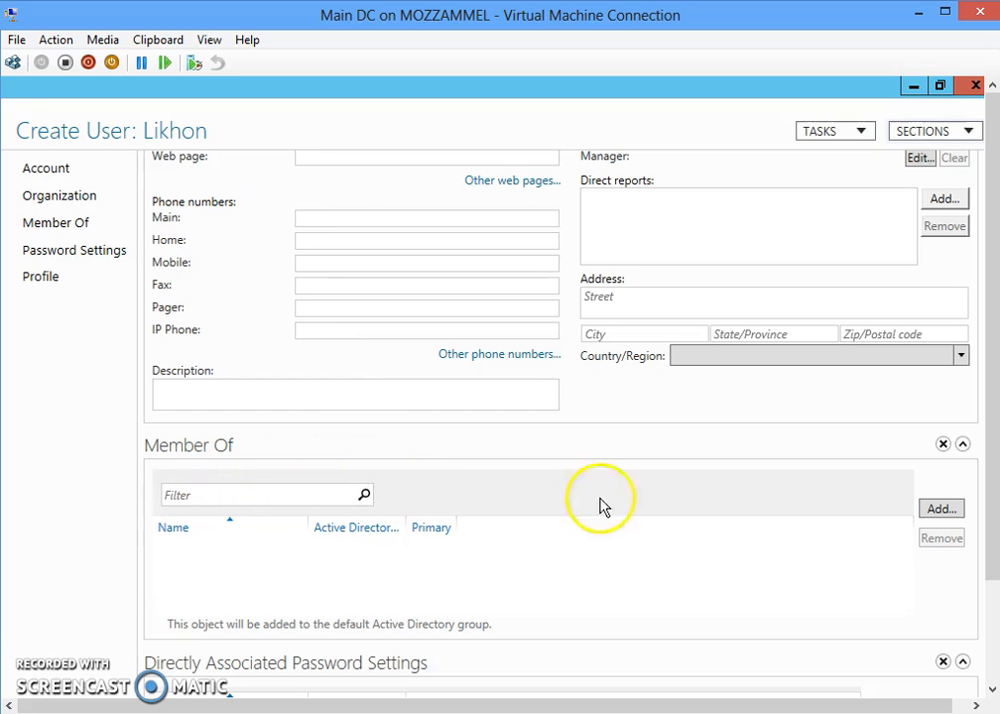
left_click(939, 513)
left_click(57, 323)
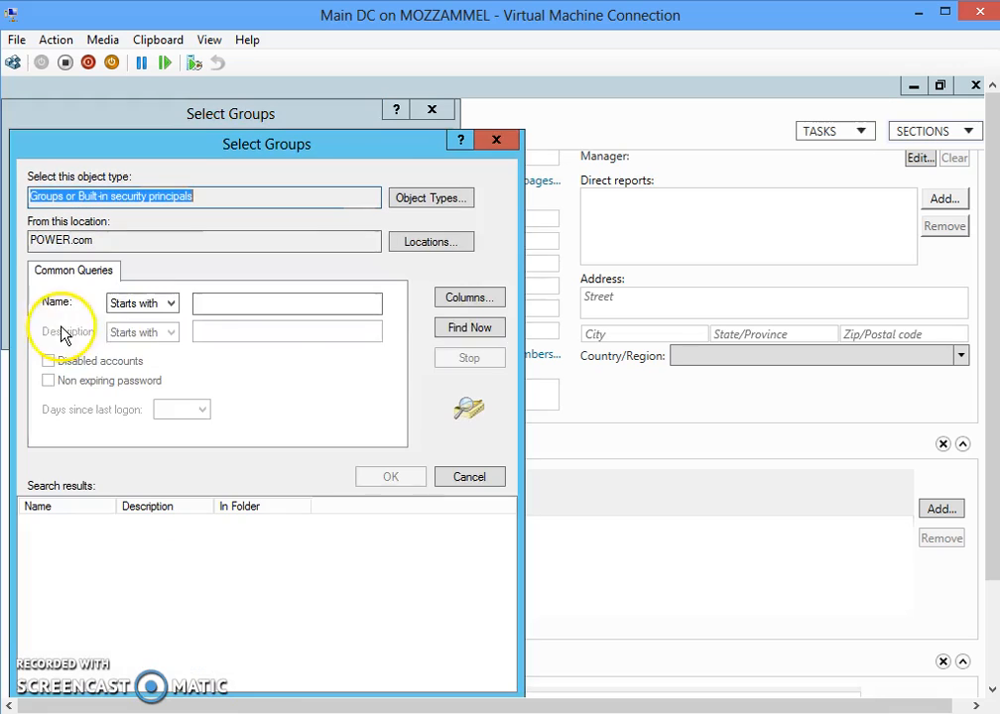
left_click(459, 330)
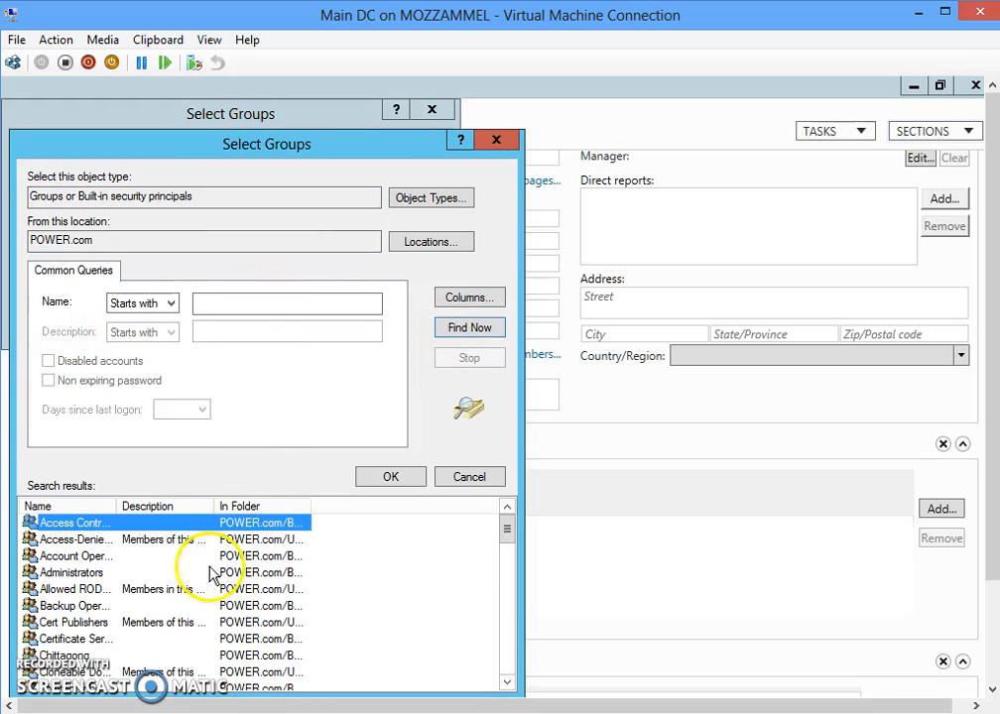
left_click_drag(510, 536, 540, 640)
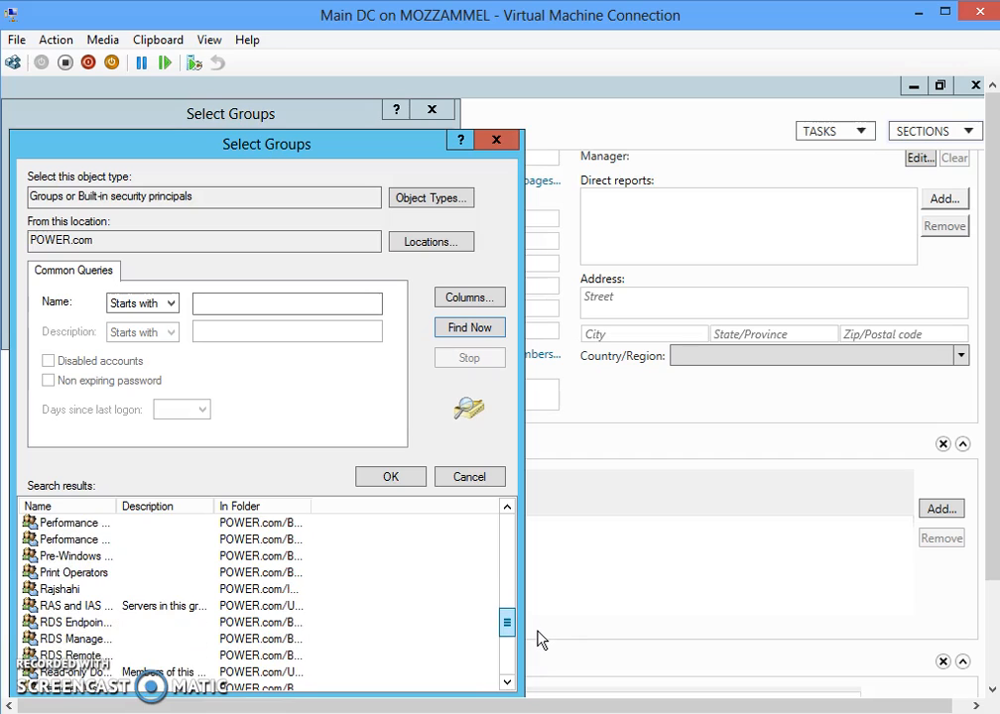
double_click(59, 589)
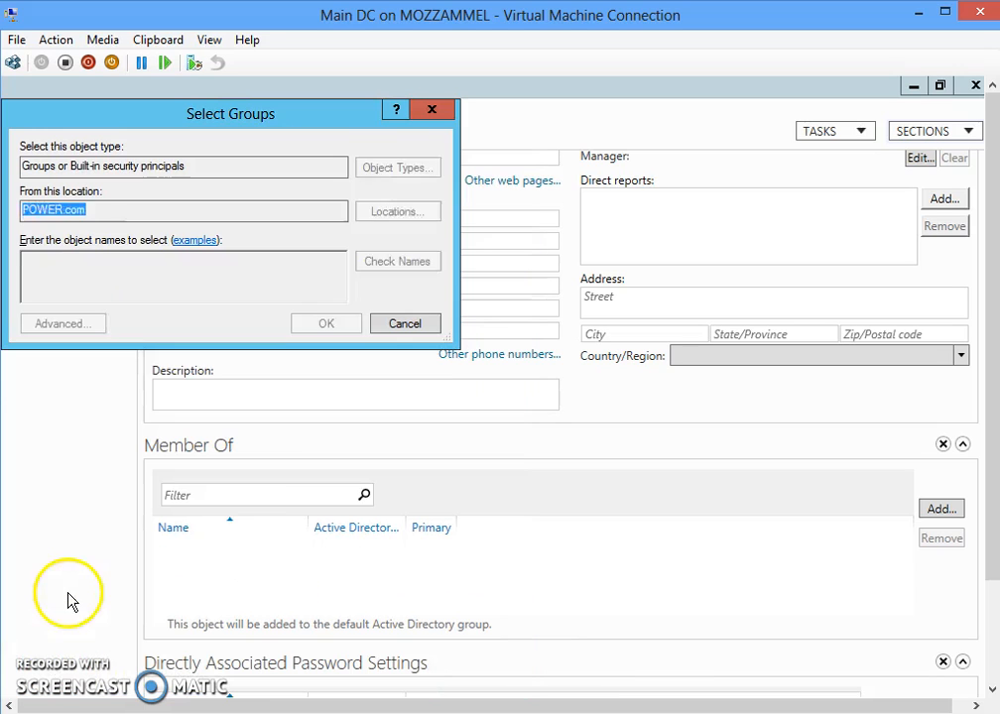
left_click(313, 329)
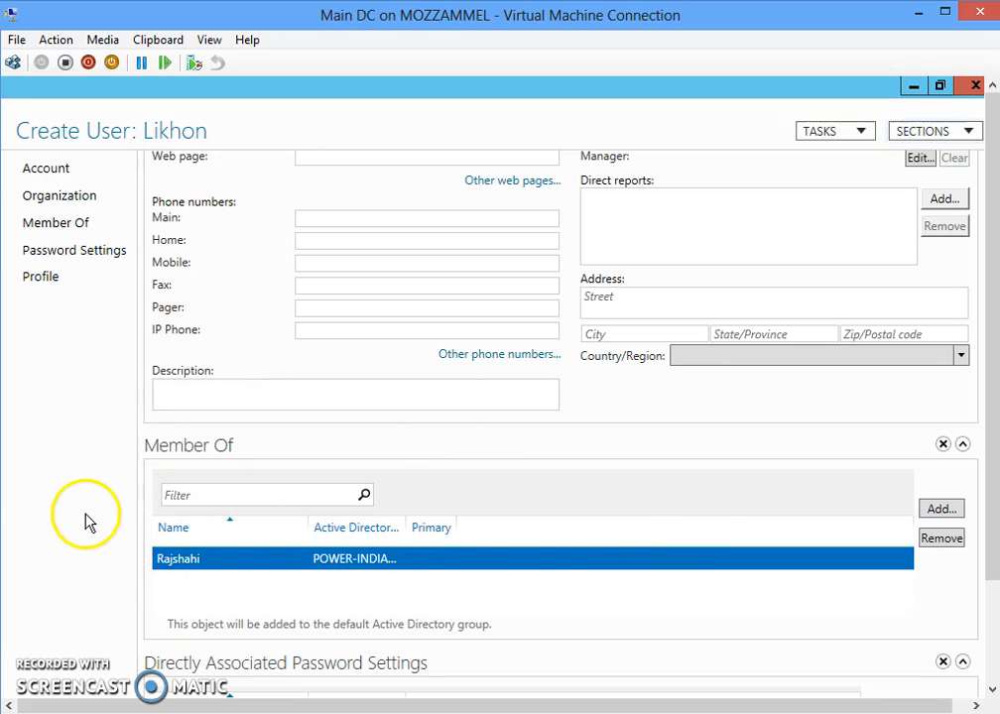
left_click_drag(992, 382, 971, 513)
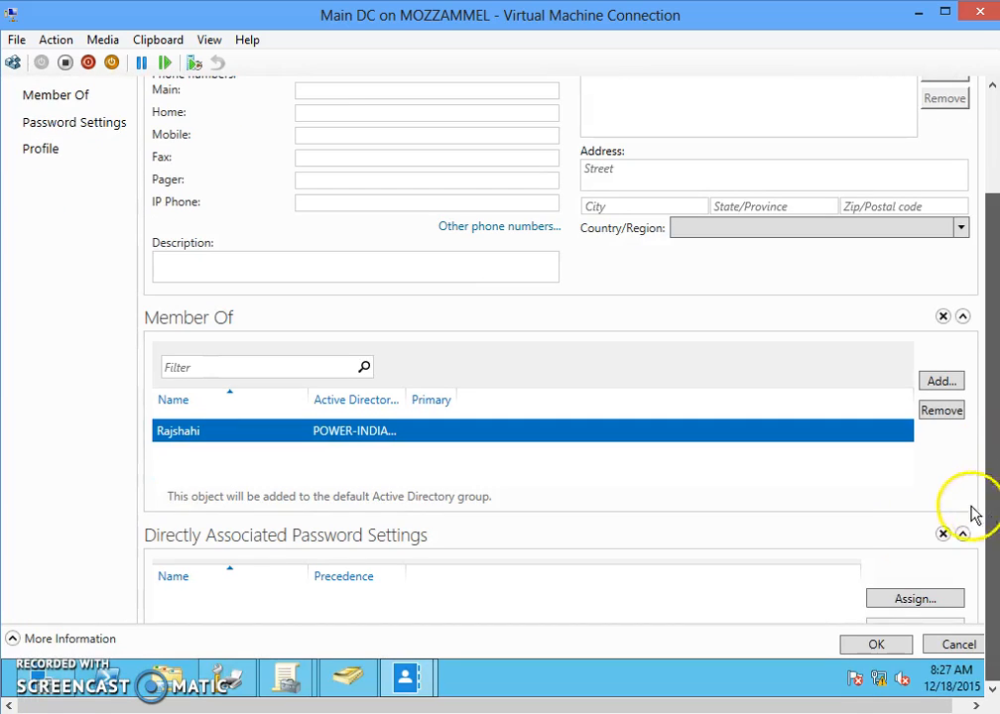
left_click(873, 646)
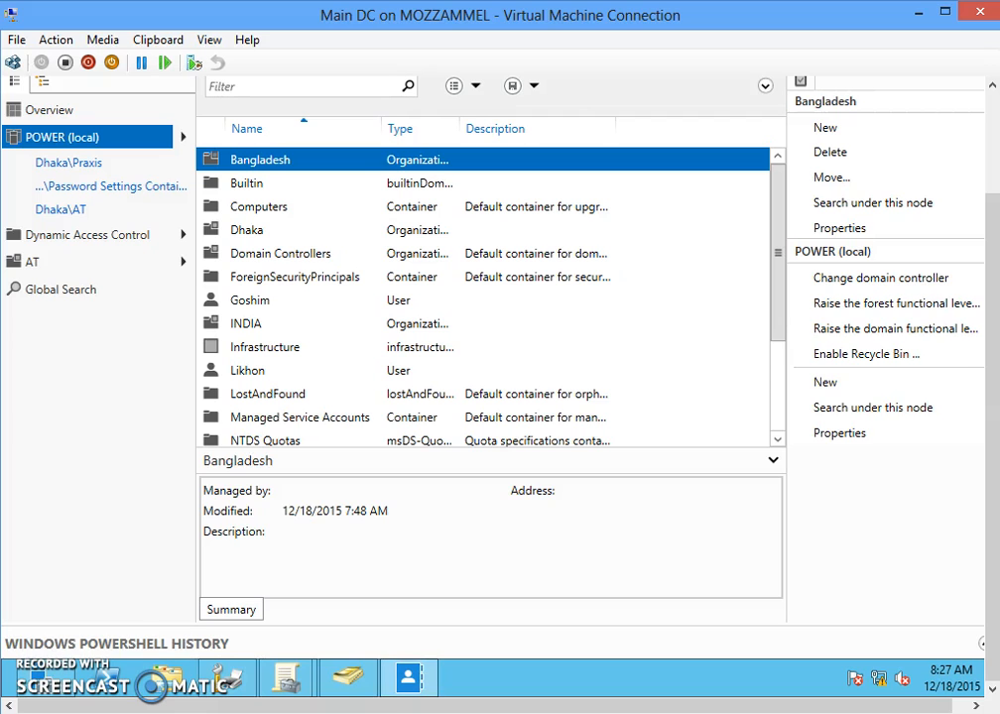
left_click_drag(984, 368, 977, 290)
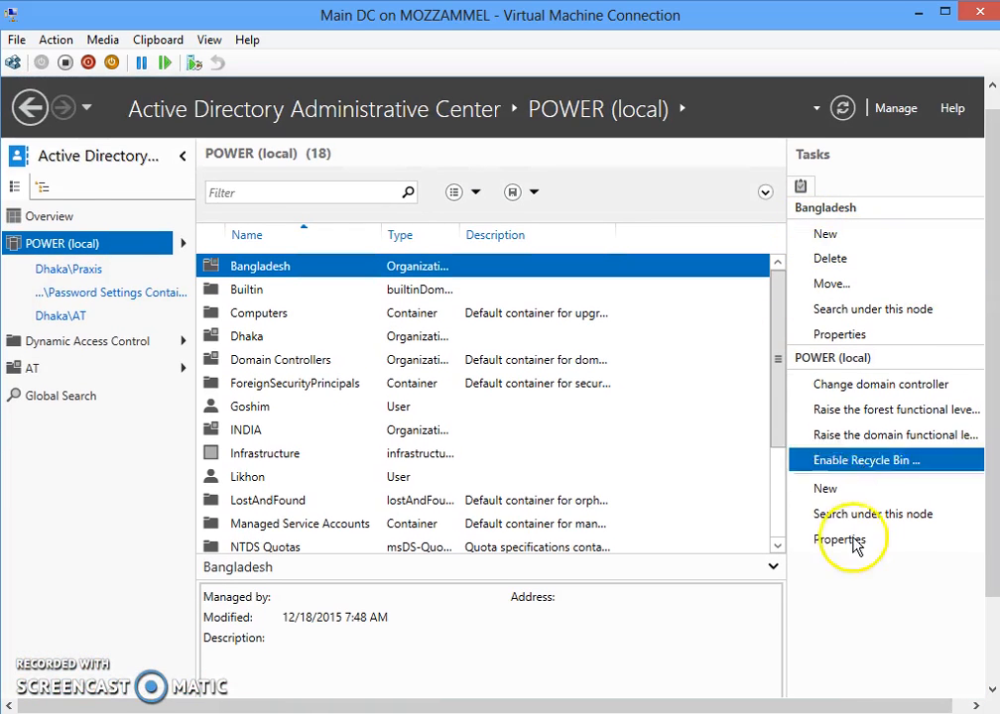
left_click(824, 489)
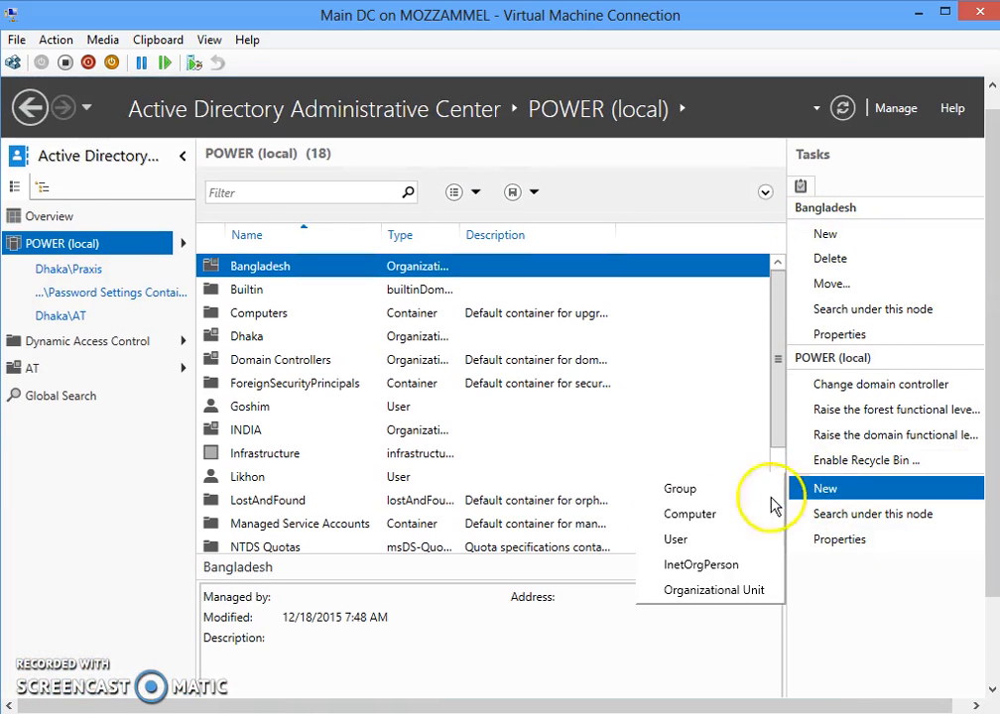
left_click(692, 501)
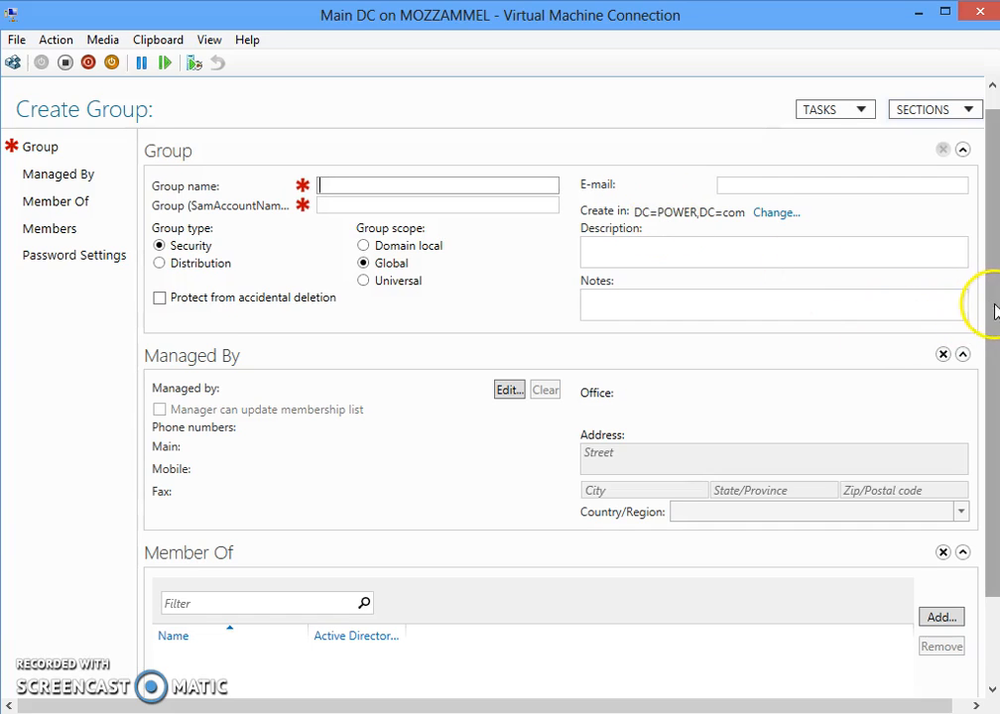
scroll(990, 289, "up", 2)
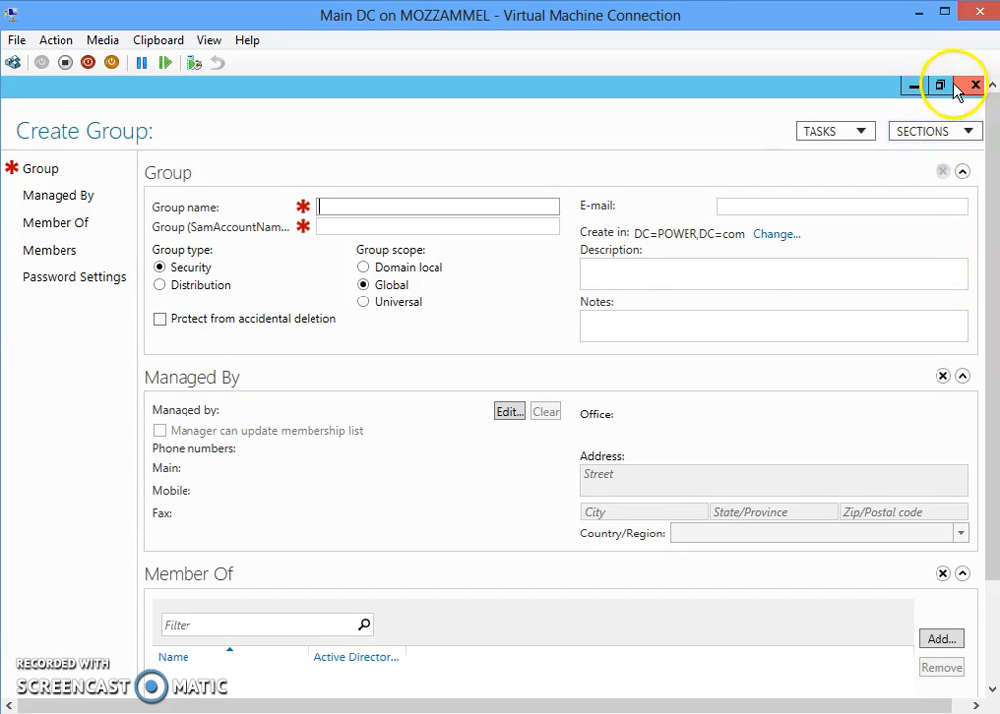
left_click(971, 89)
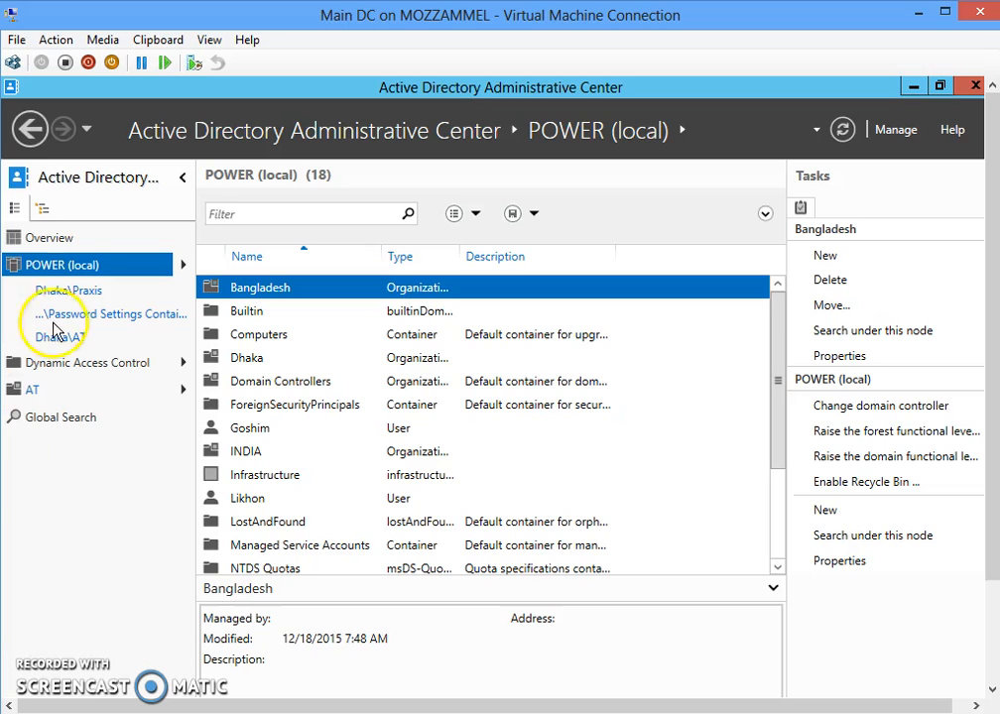
Open the Password Settings Container inside the System container of the POWER (local) domain
mouse_move(71, 272)
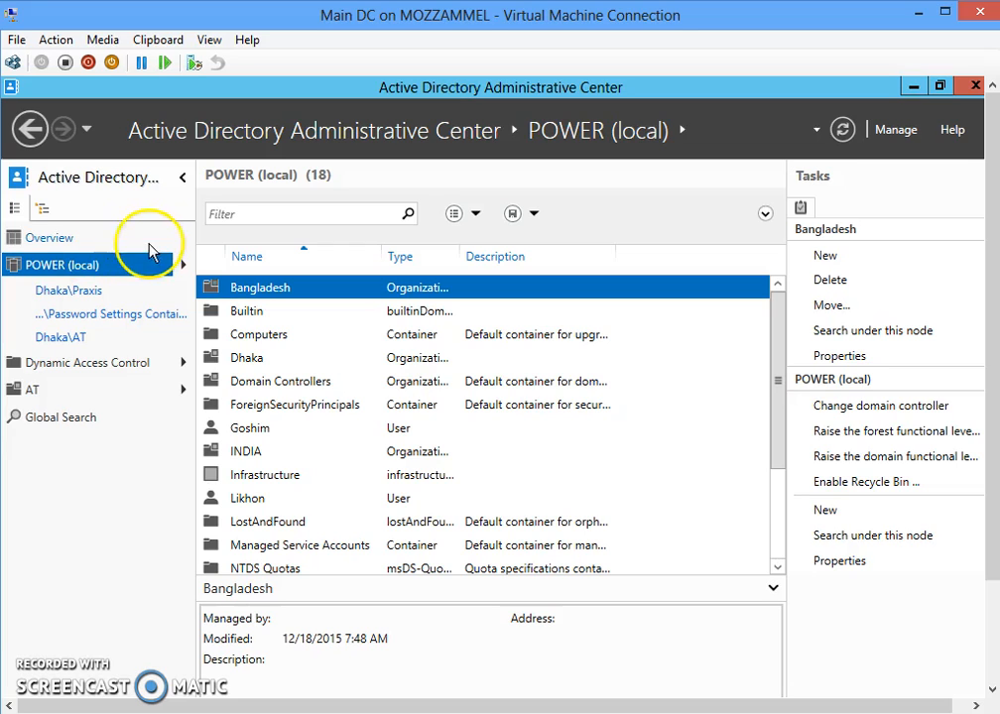
left_click(182, 268)
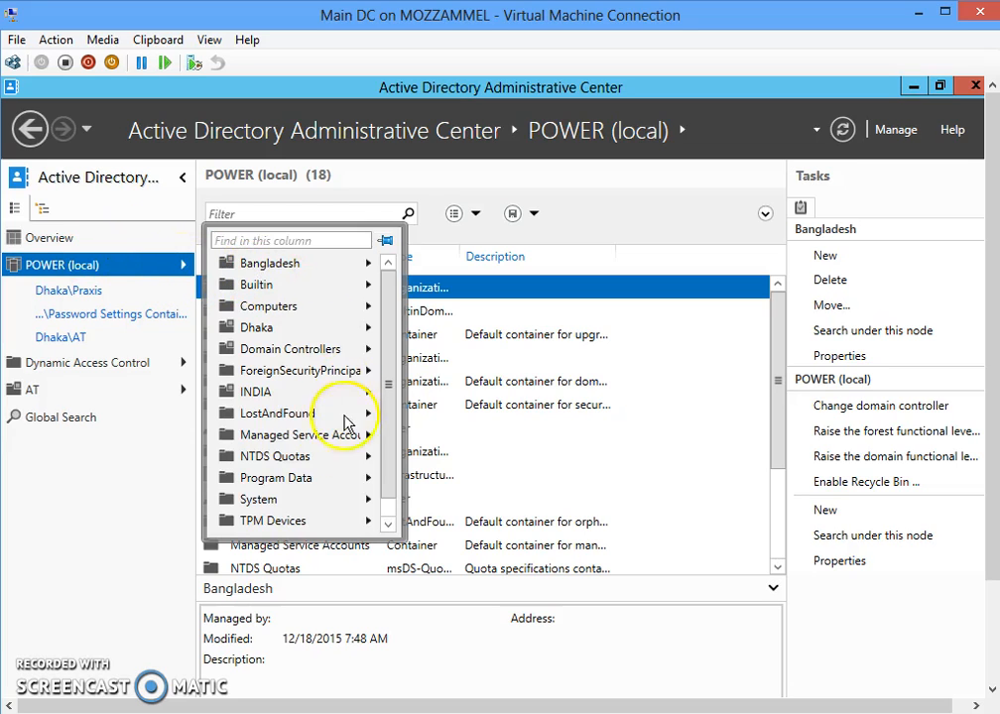
left_click(368, 501)
left_click_drag(584, 417, 583, 501)
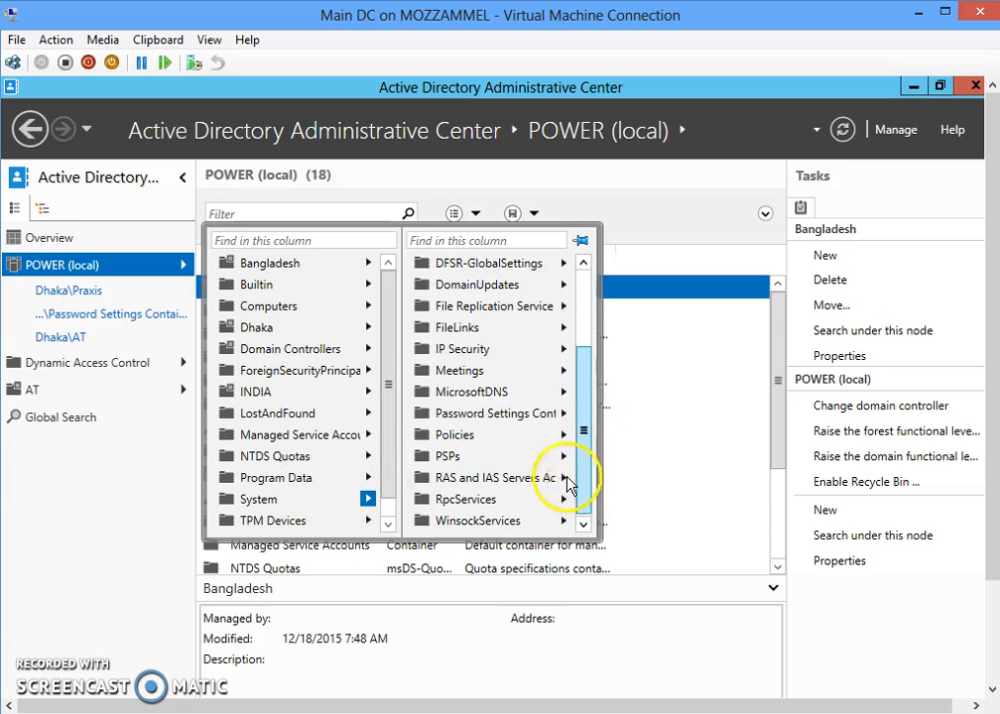
left_click(506, 415)
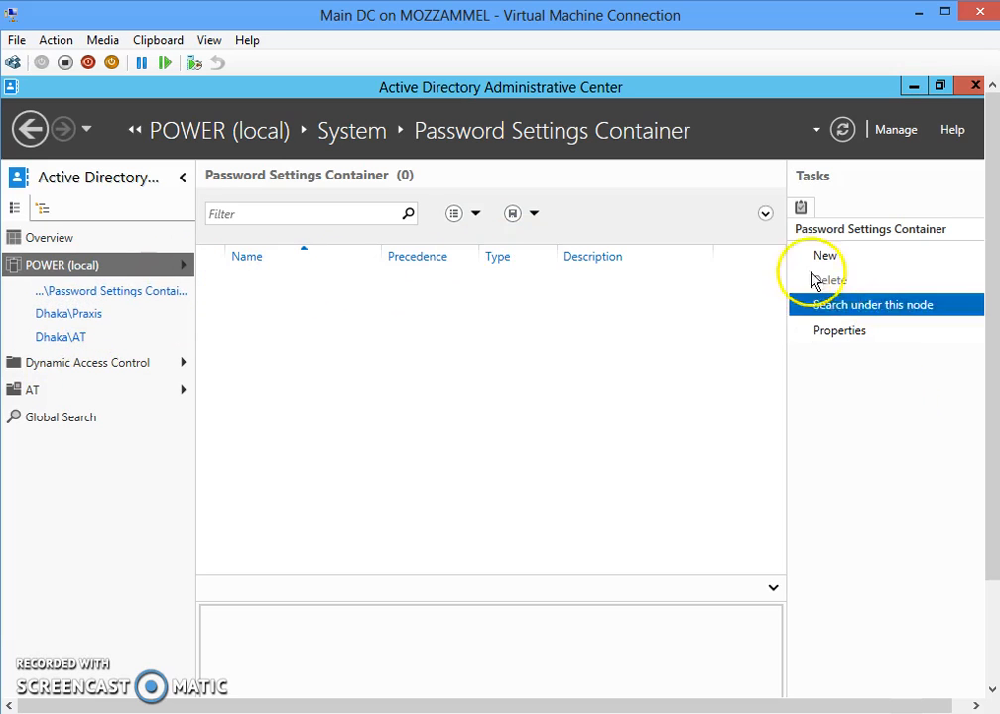
Start a new password settings object in the container, named P1 with precedence 3
mouse_move(830, 269)
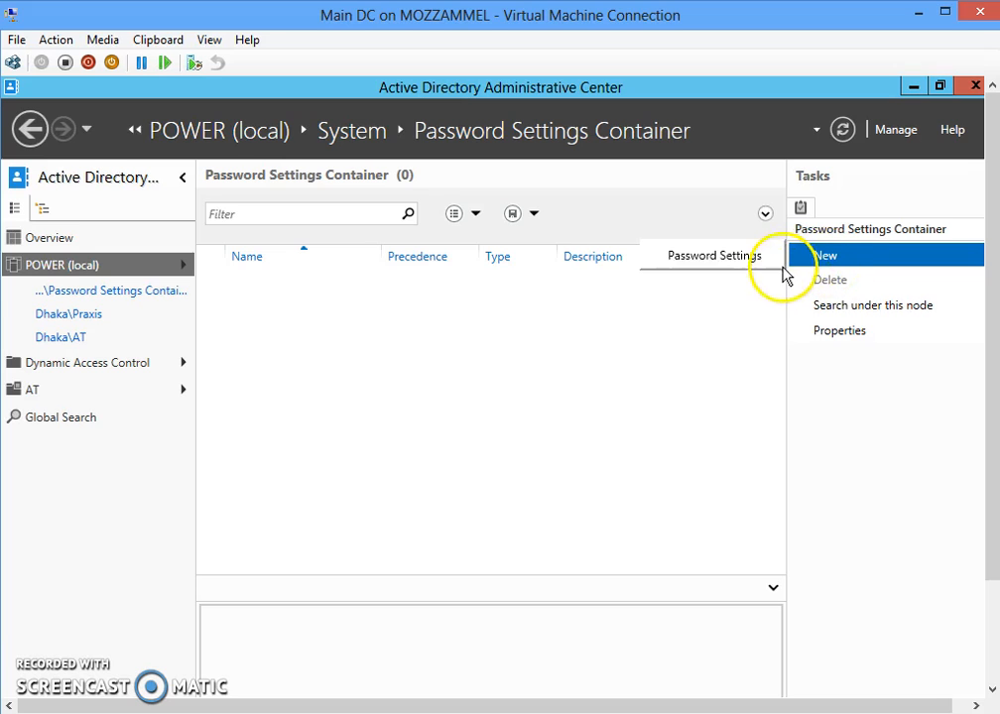
left_click(742, 260)
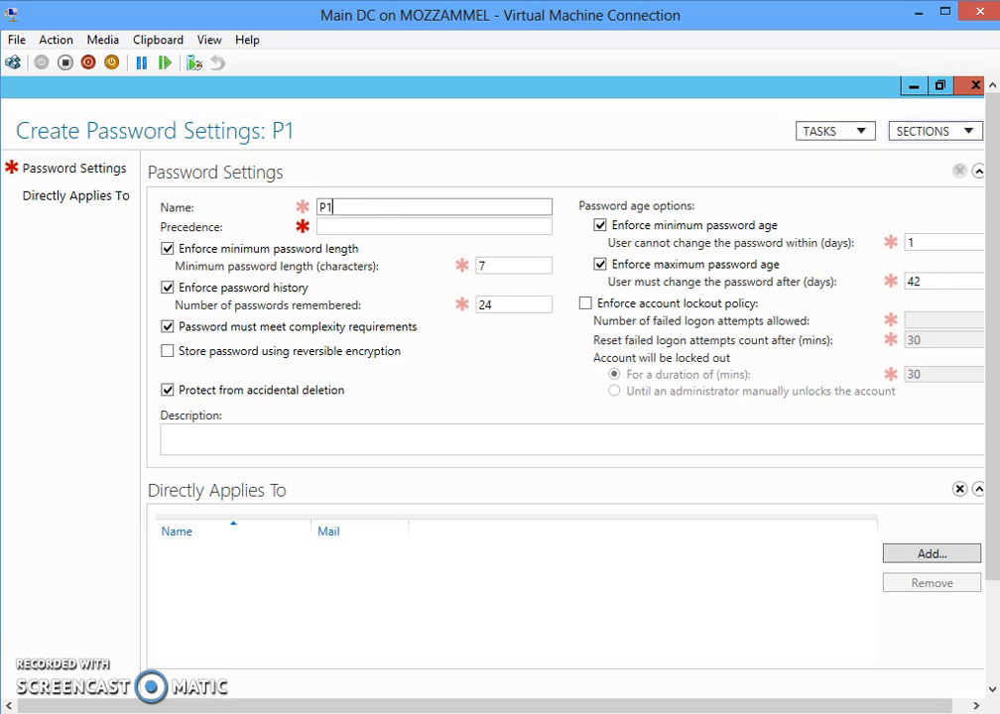
left_click(379, 228)
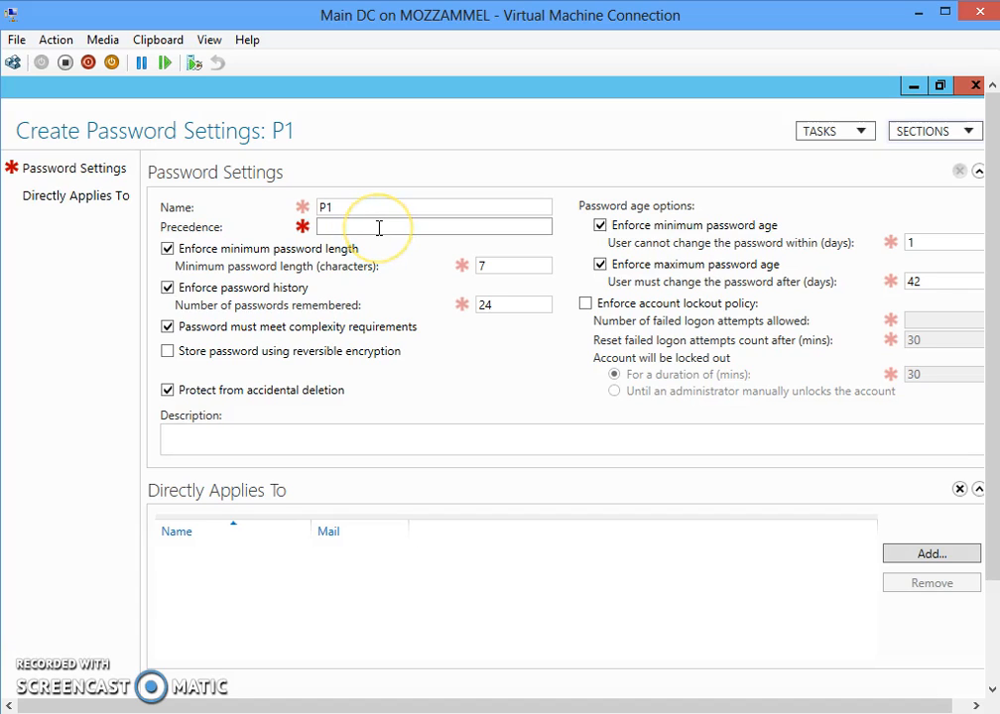
type("3")
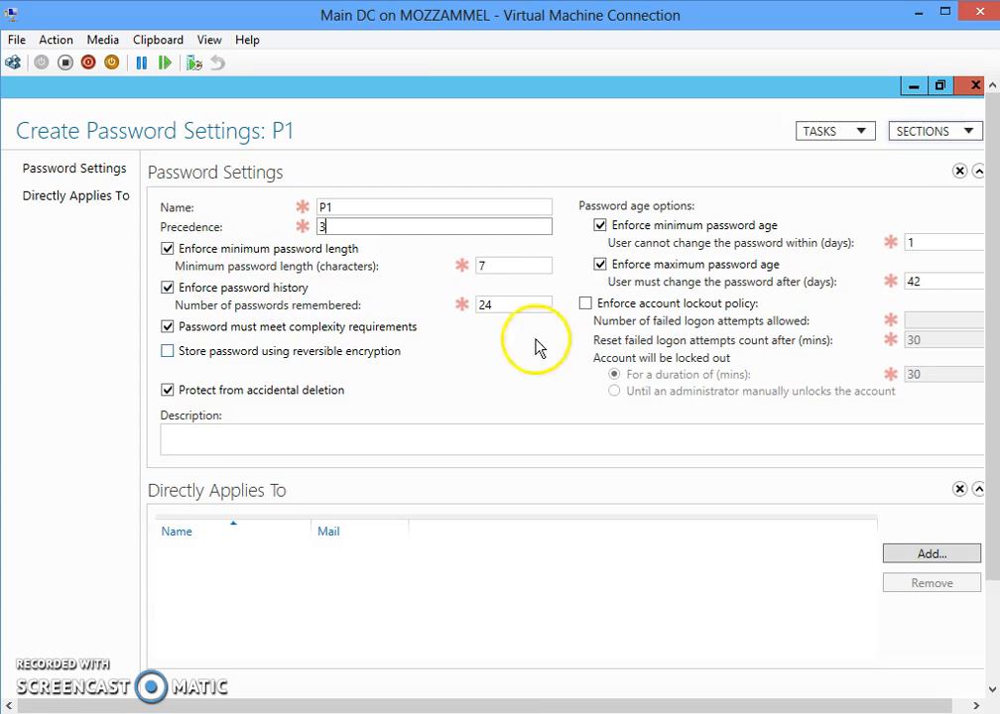
Set the minimum password length of P1 to 5 characters
left_click(496, 267)
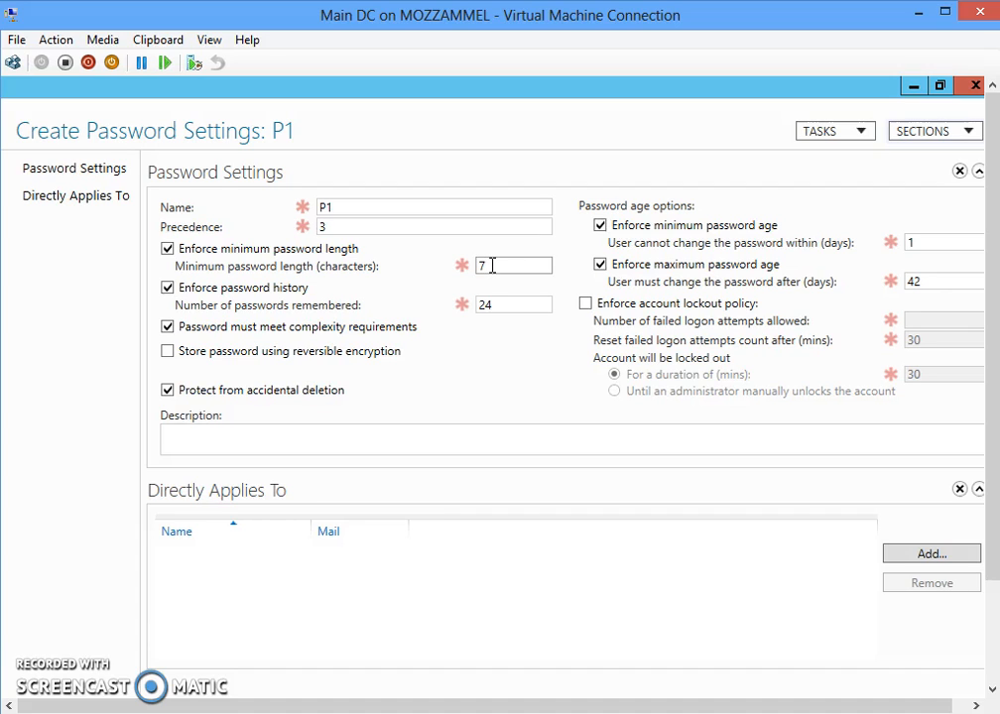
key("BackSpace")
type("5")
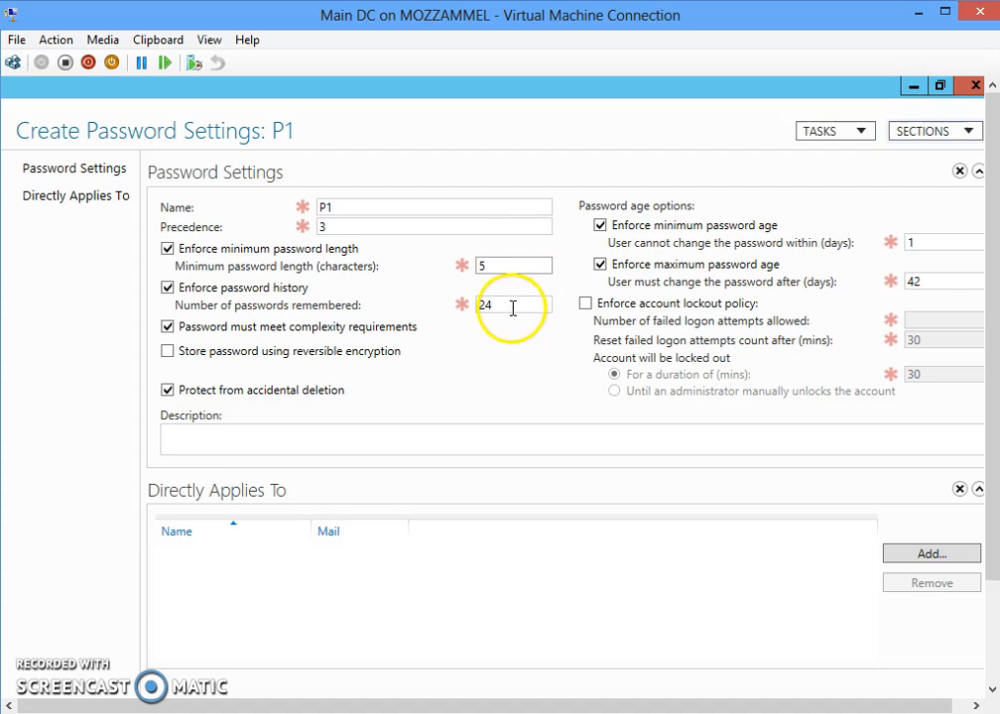
left_click_drag(513, 304, 472, 309)
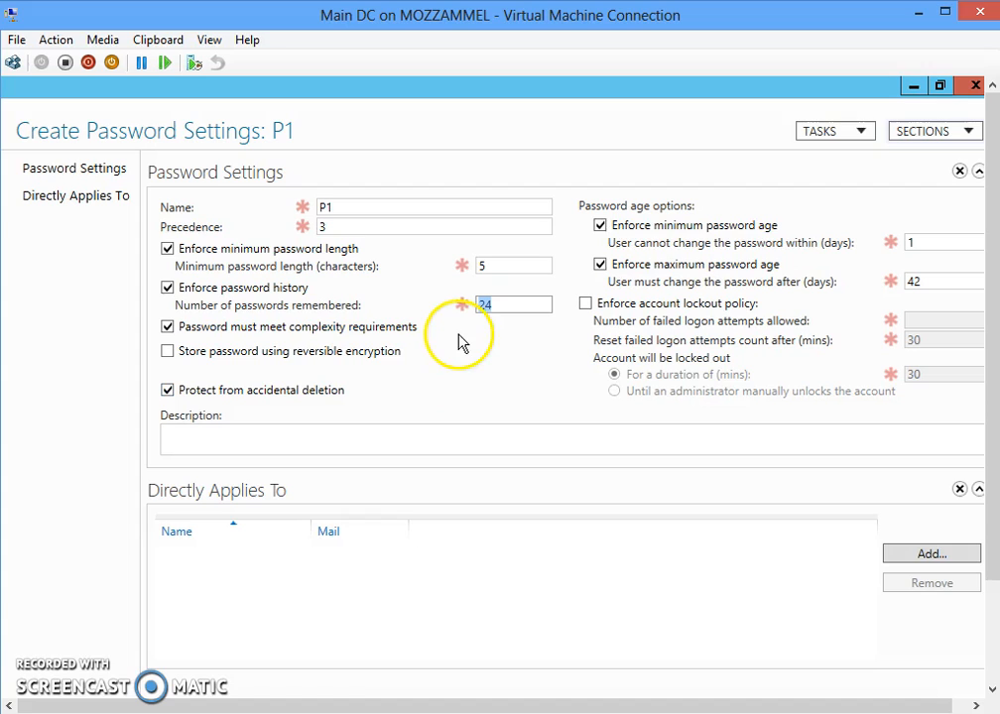
left_click(167, 335)
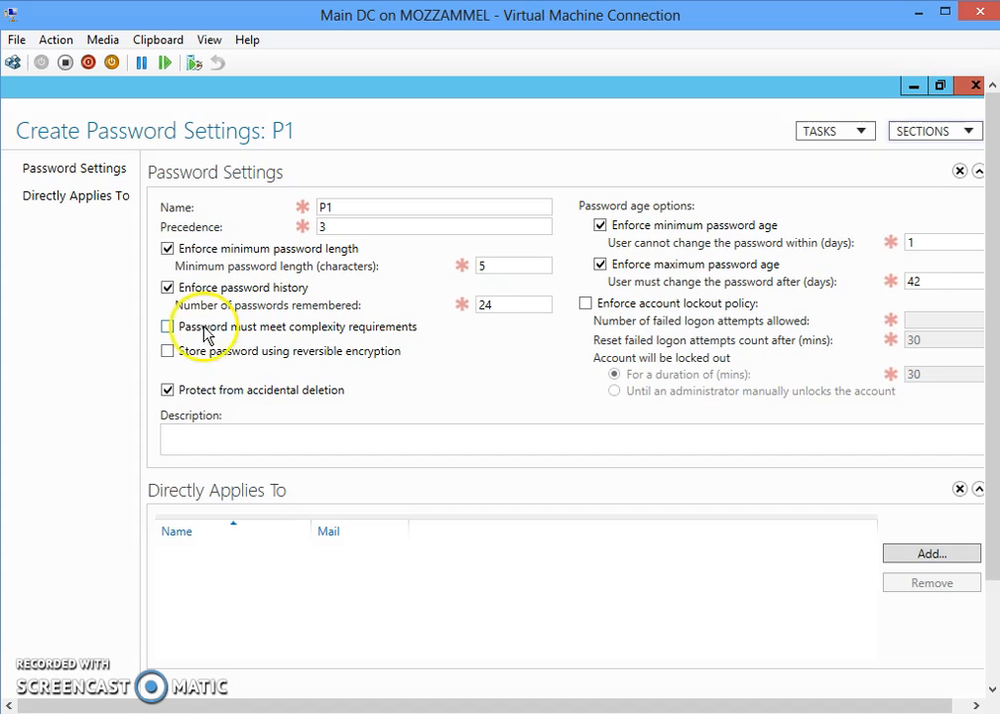
left_click(166, 328)
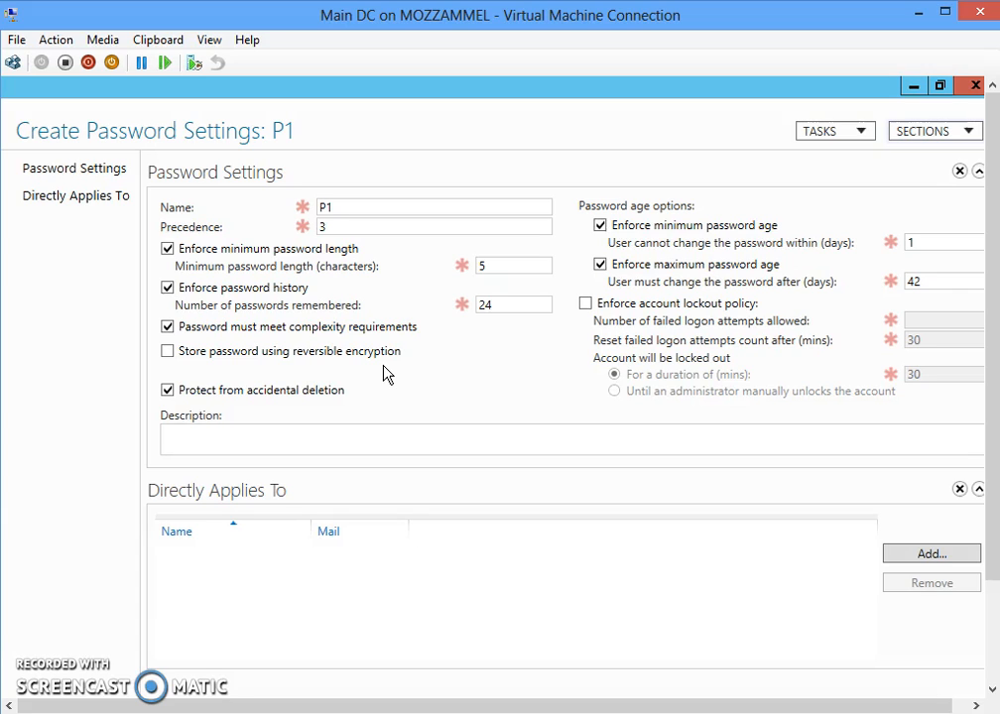
left_click(169, 353)
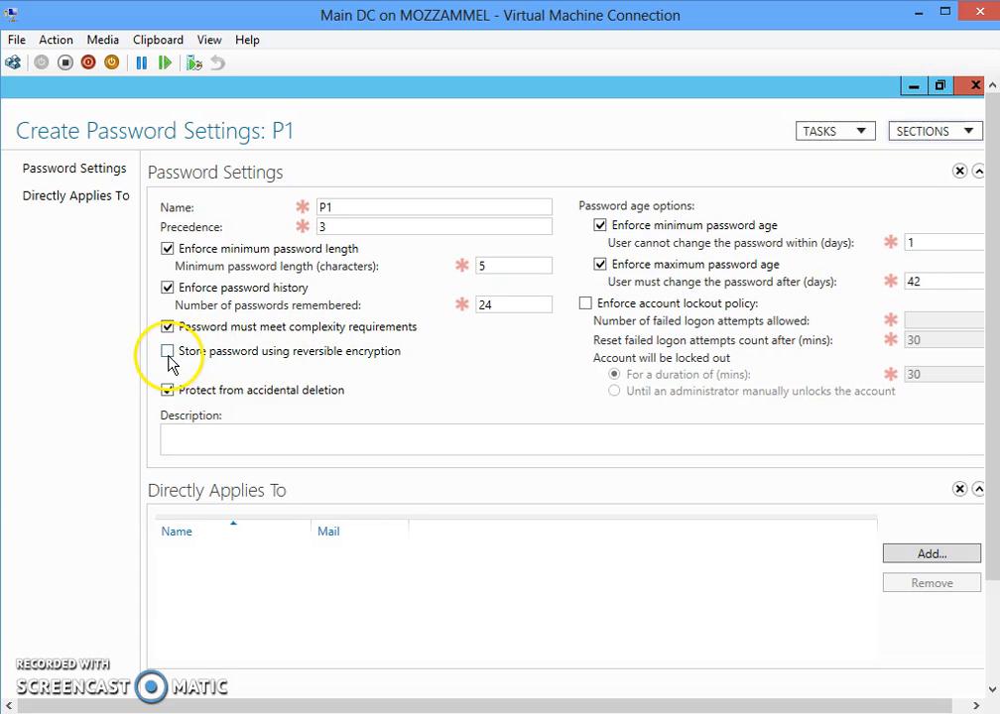
left_click(169, 354)
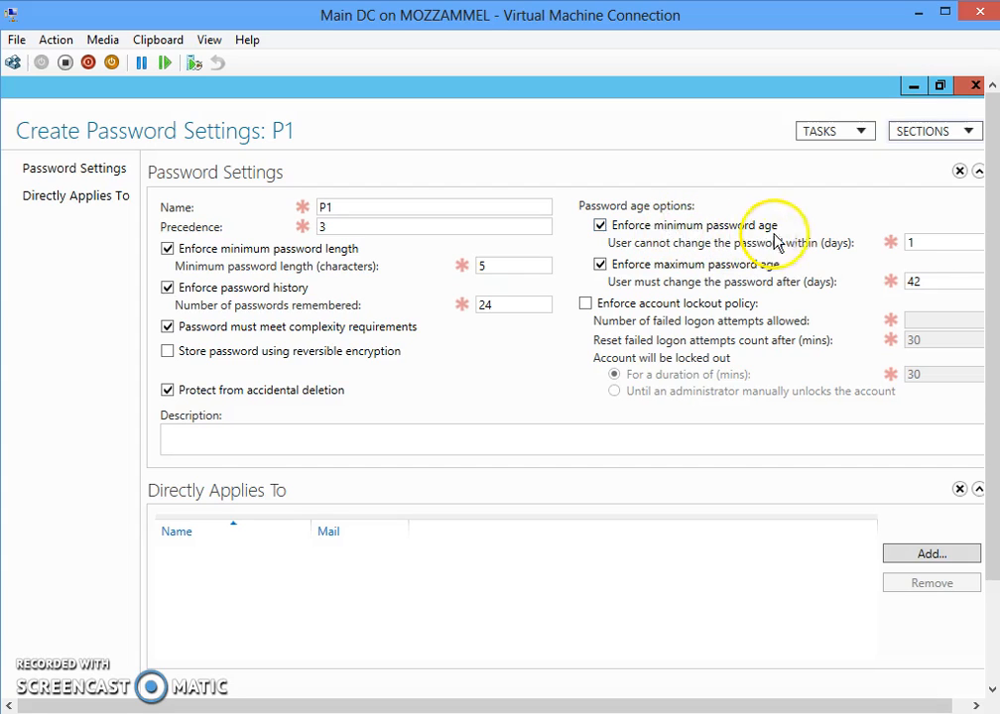
left_click(921, 246)
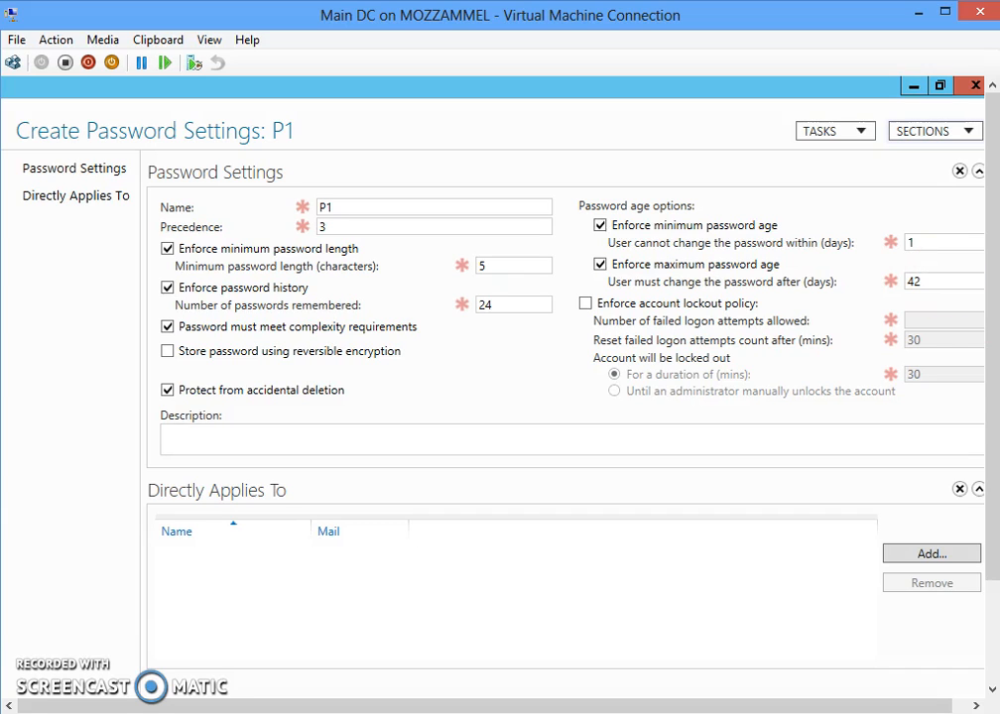
Confirm and create the P1 password settings object in the Password Settings Container
left_click_drag(990, 412, 989, 536)
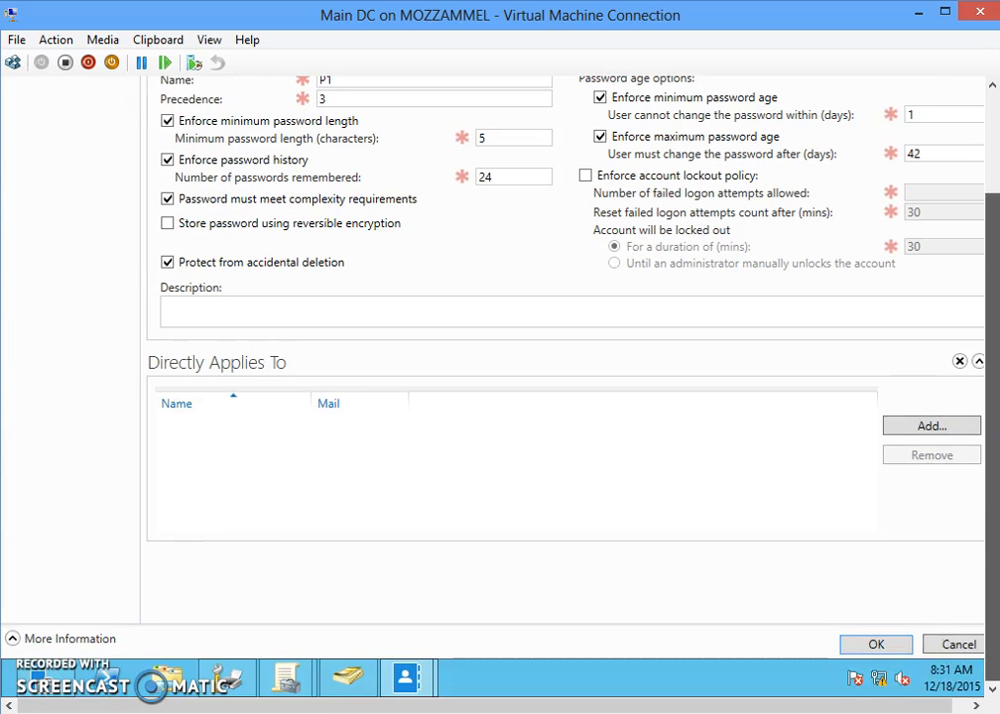
left_click(881, 647)
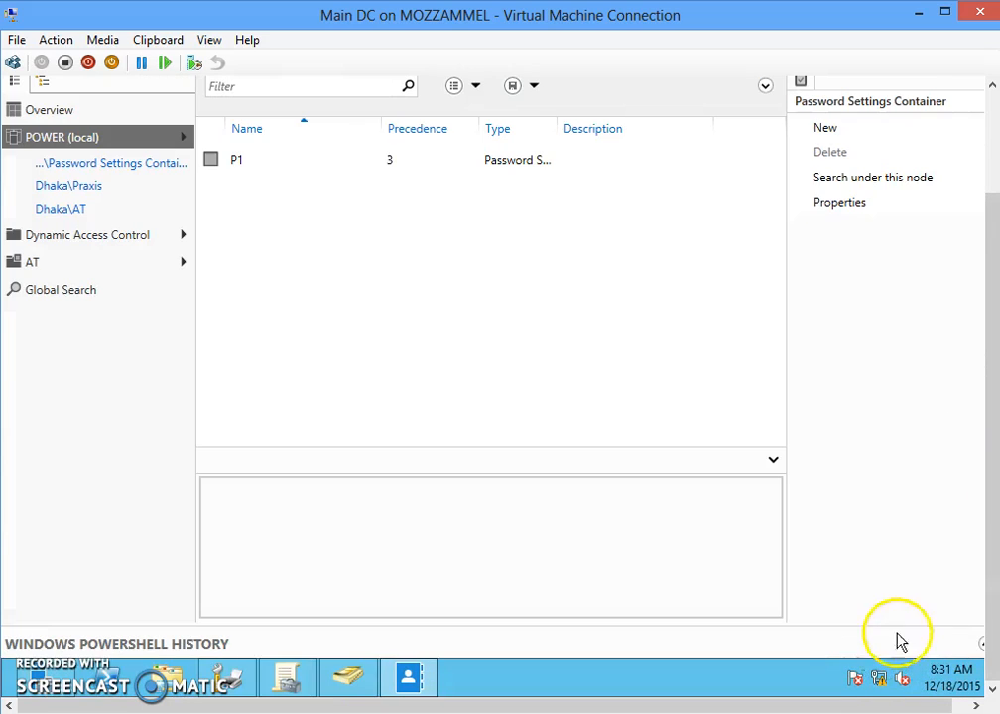
left_click_drag(989, 442, 989, 282)
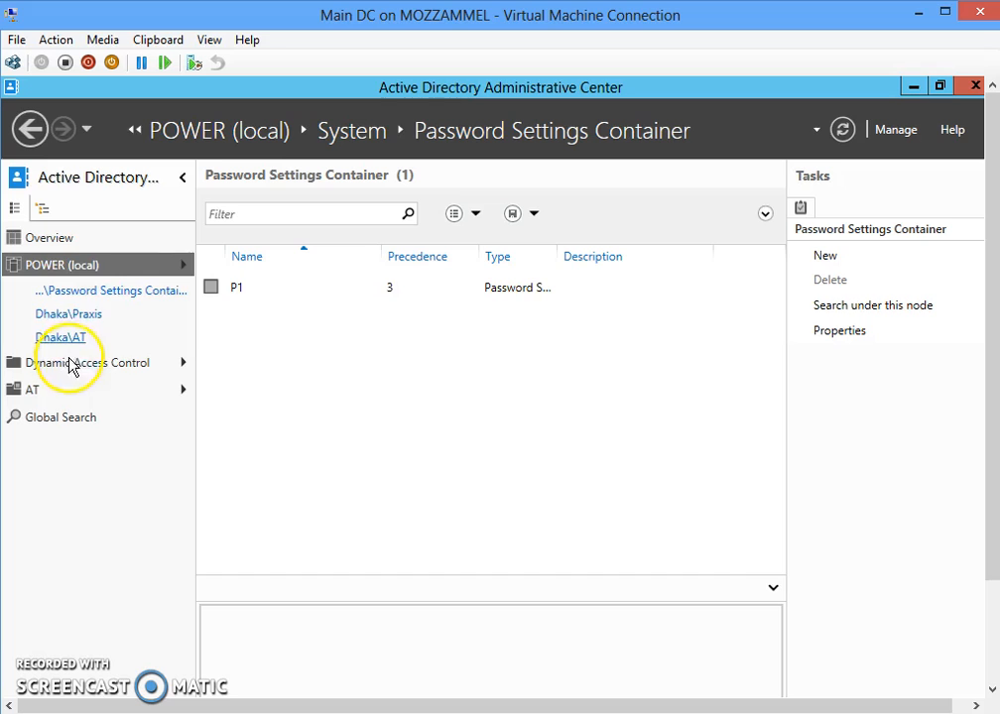
Start another new password settings object in the Password Settings Container, named p2 with precedence 5
right_click(104, 292)
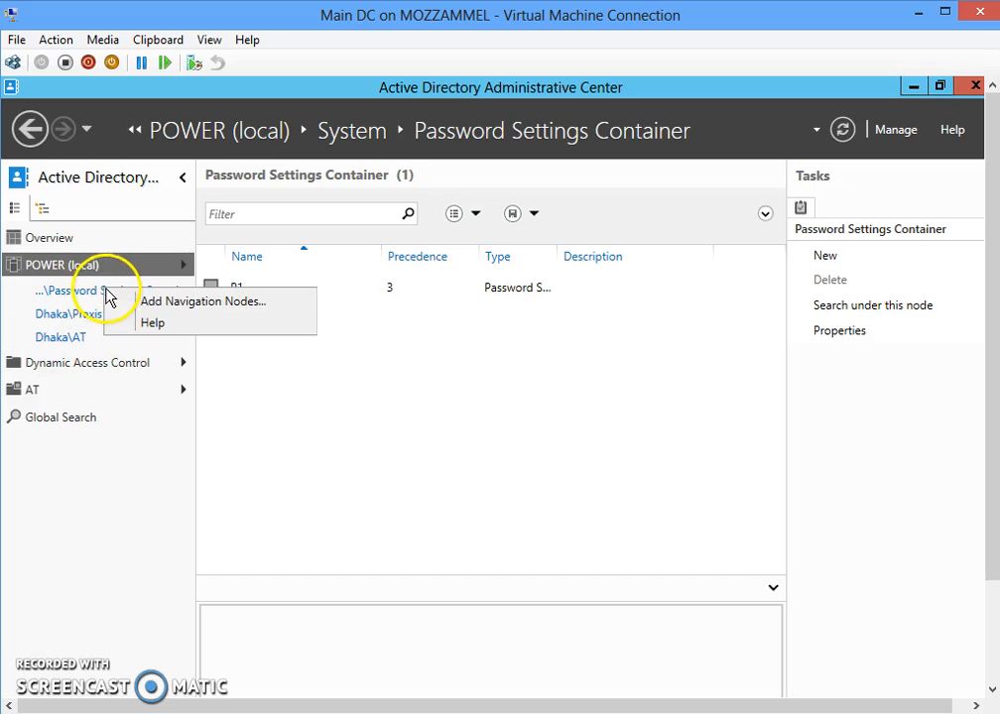
left_click(843, 259)
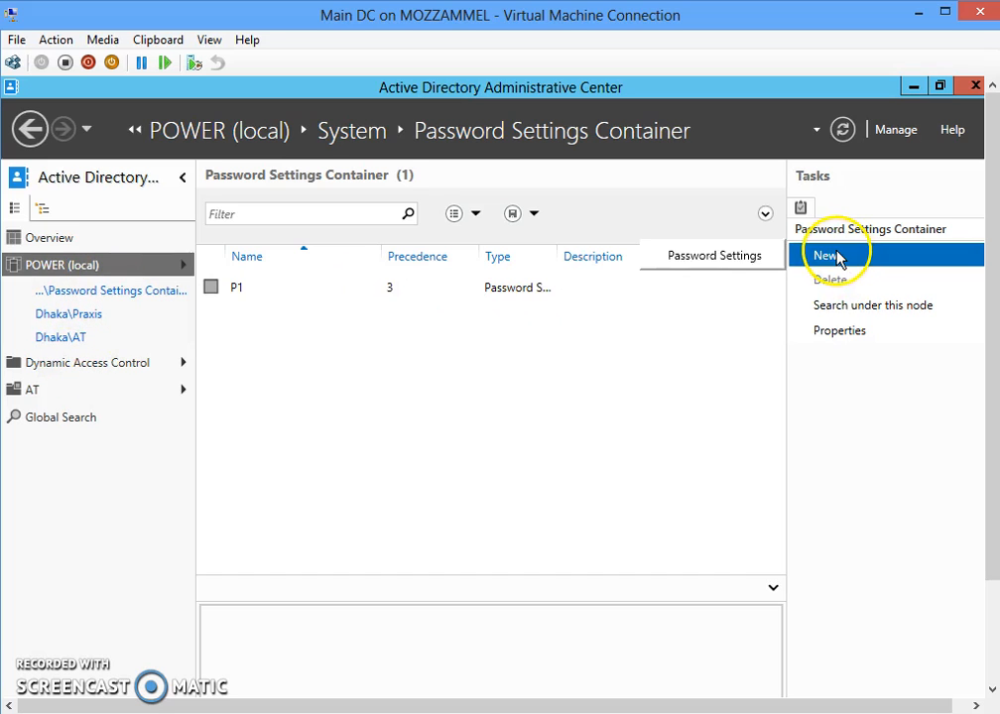
left_click(739, 260)
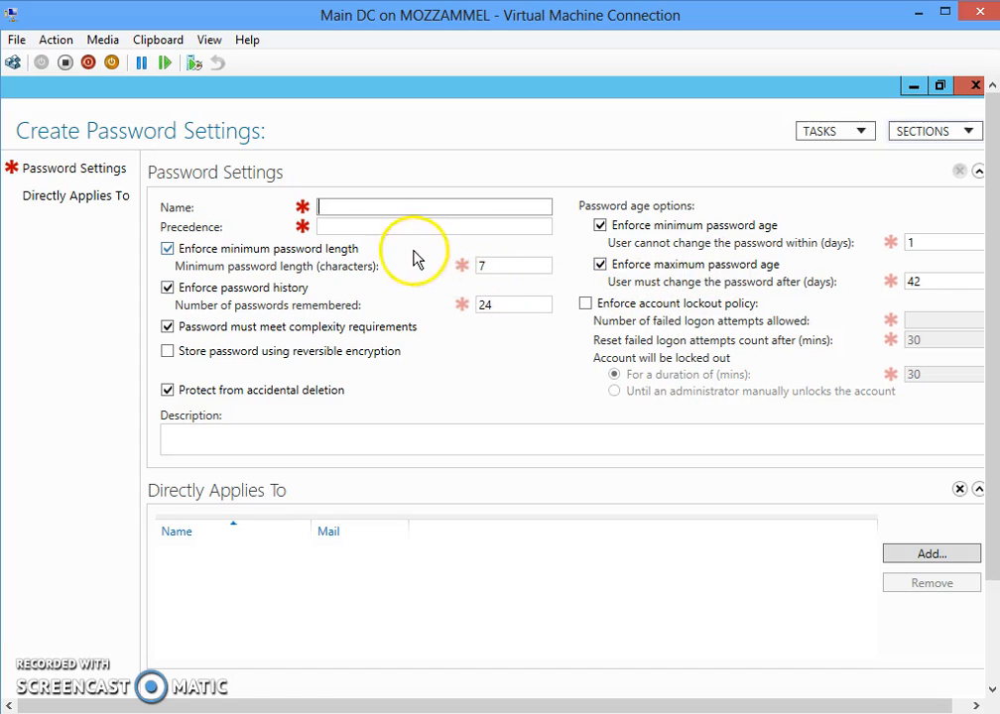
type("p2")
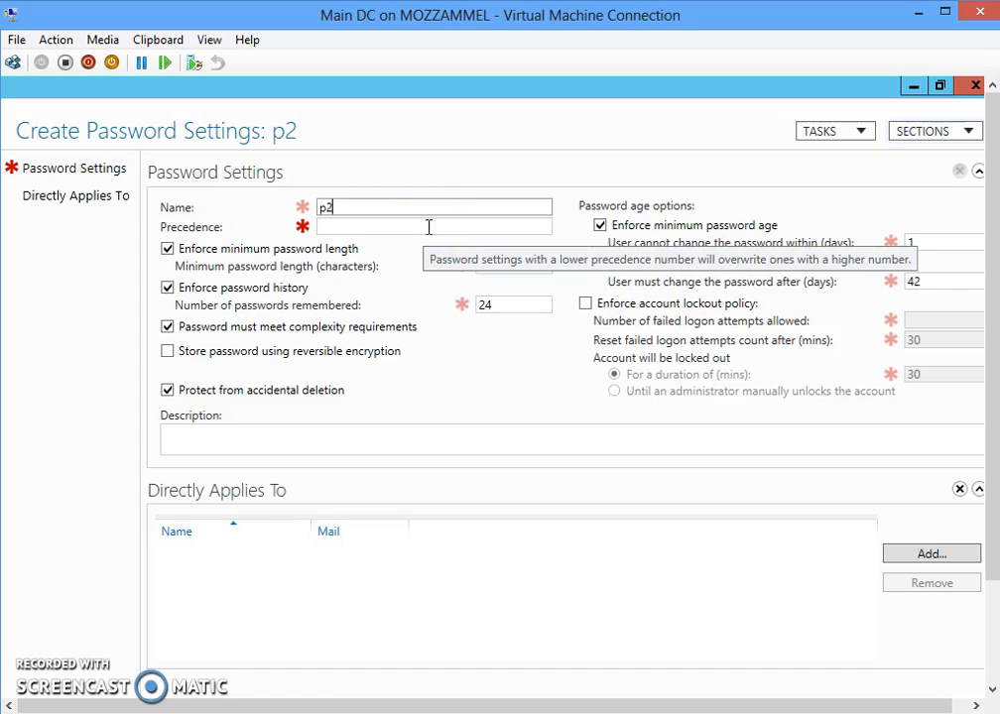
left_click(345, 225)
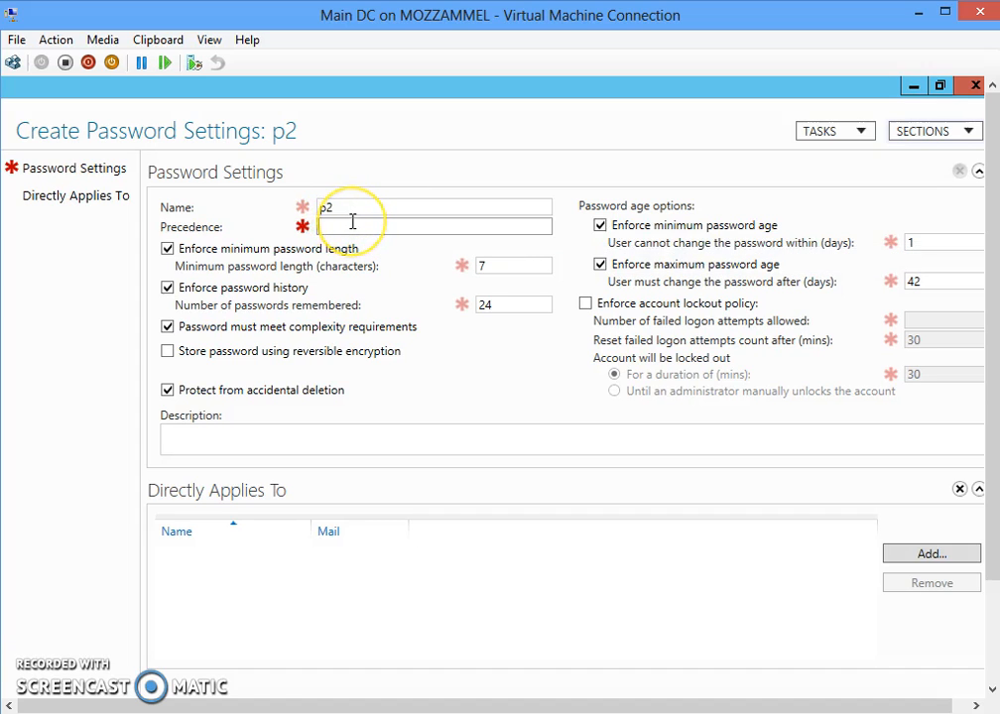
type("5")
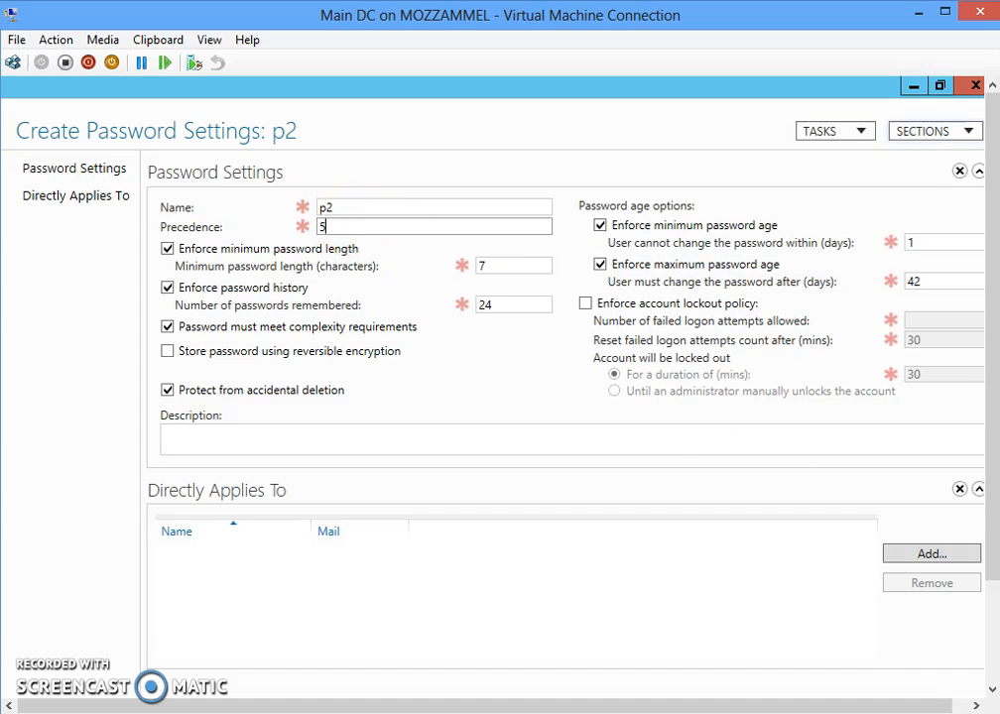
Set the minimum password length of p2 to 8 characters and create the password settings object
scroll(988, 372, "down", 1)
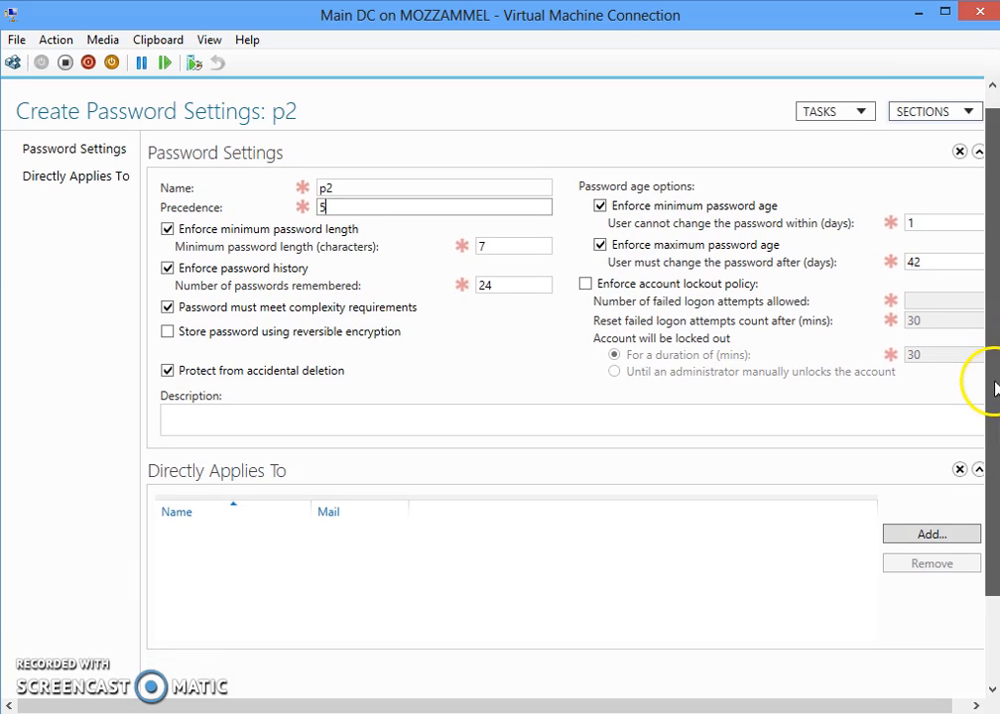
double_click(507, 244)
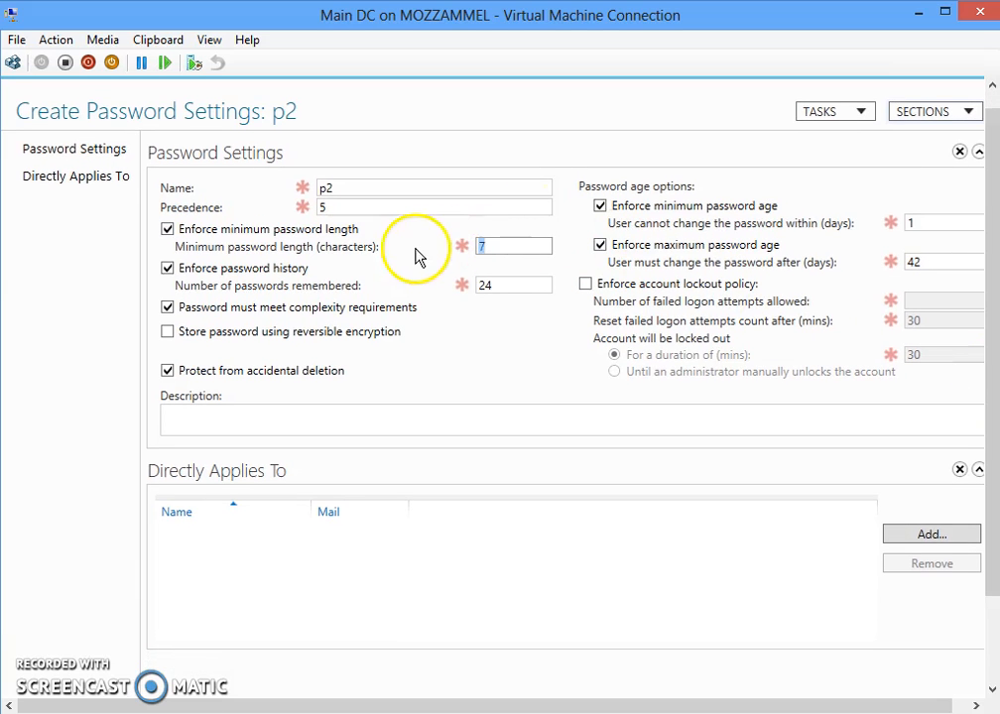
type("6")
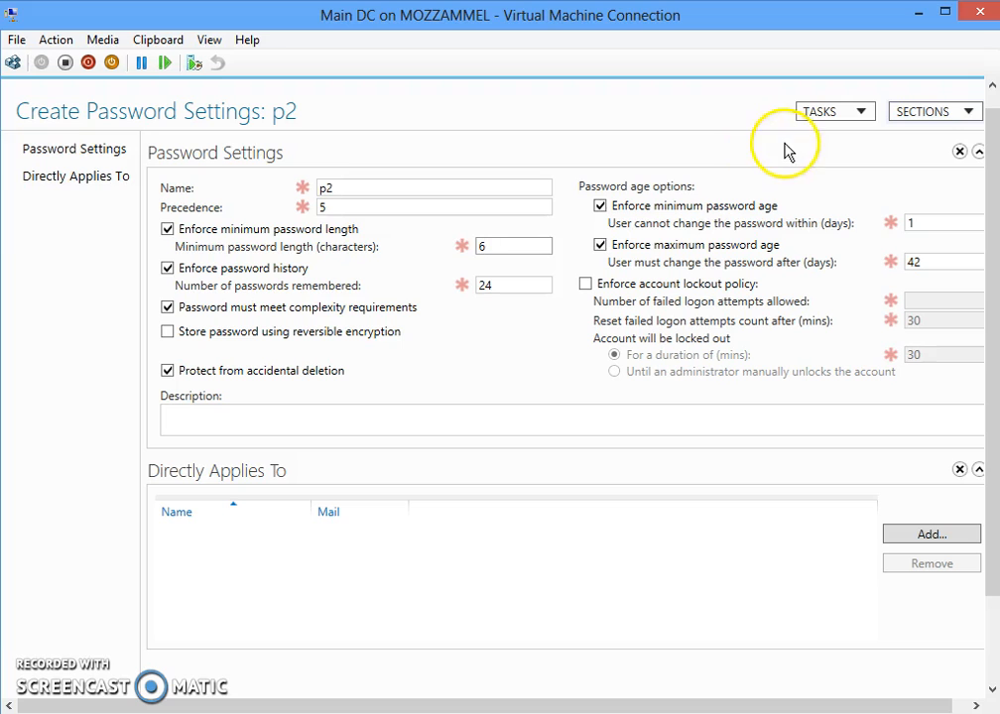
scroll(987, 402, "down", 1)
key("BackSpace")
type("8")
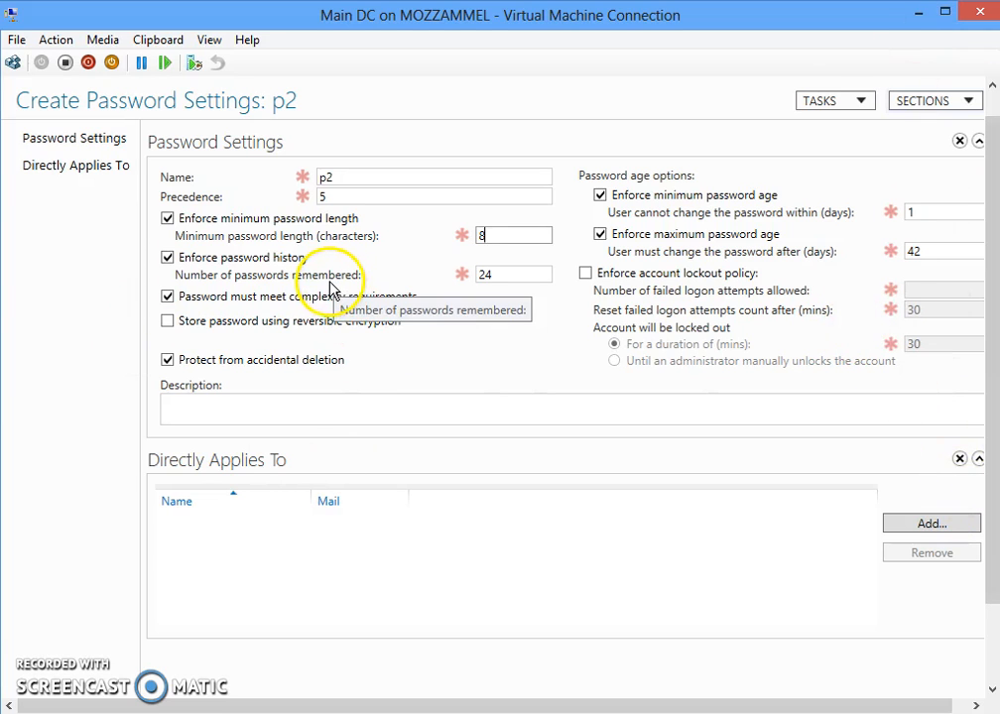
left_click_drag(983, 420, 971, 643)
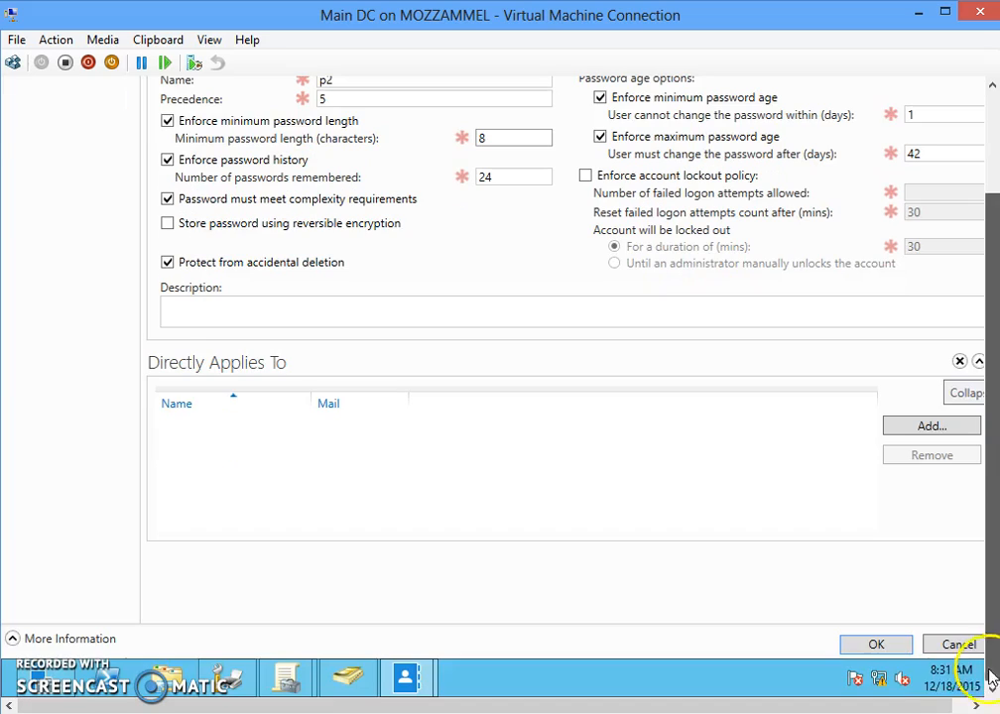
left_click(874, 644)
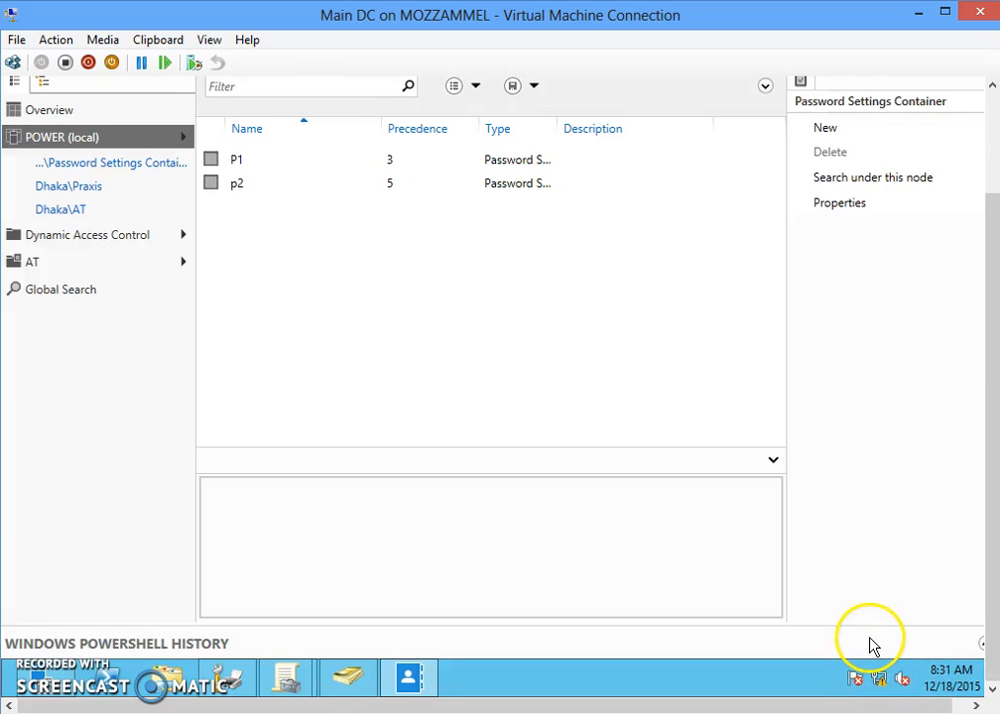
Compare the precedence of the P1 and p2 objects in the Password Settings Container
left_click_drag(985, 518, 990, 391)
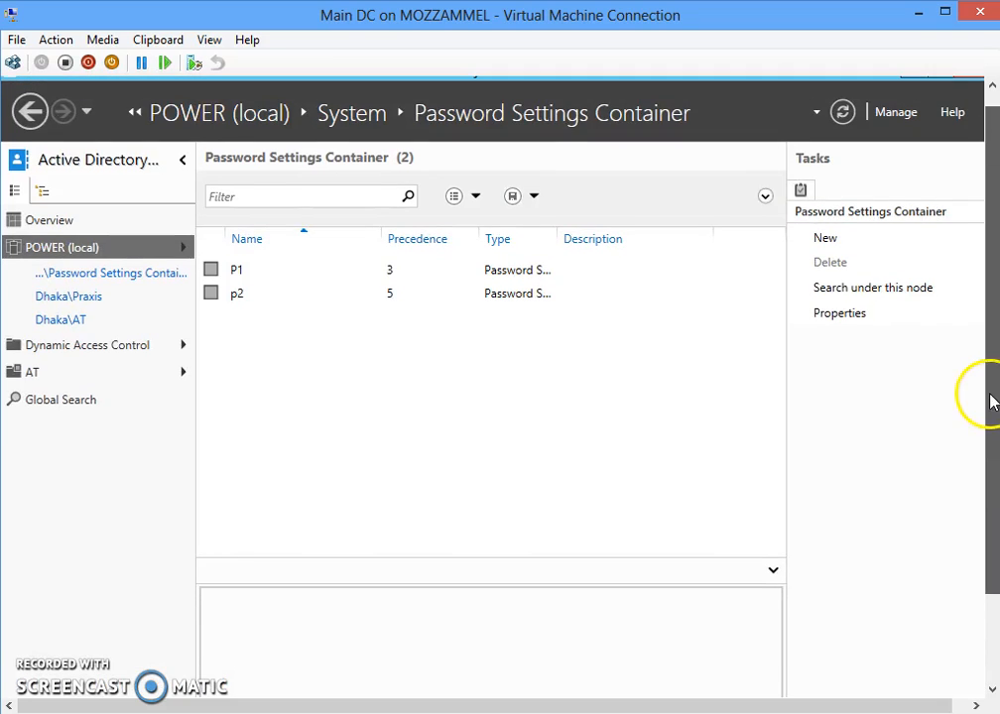
left_click(390, 302)
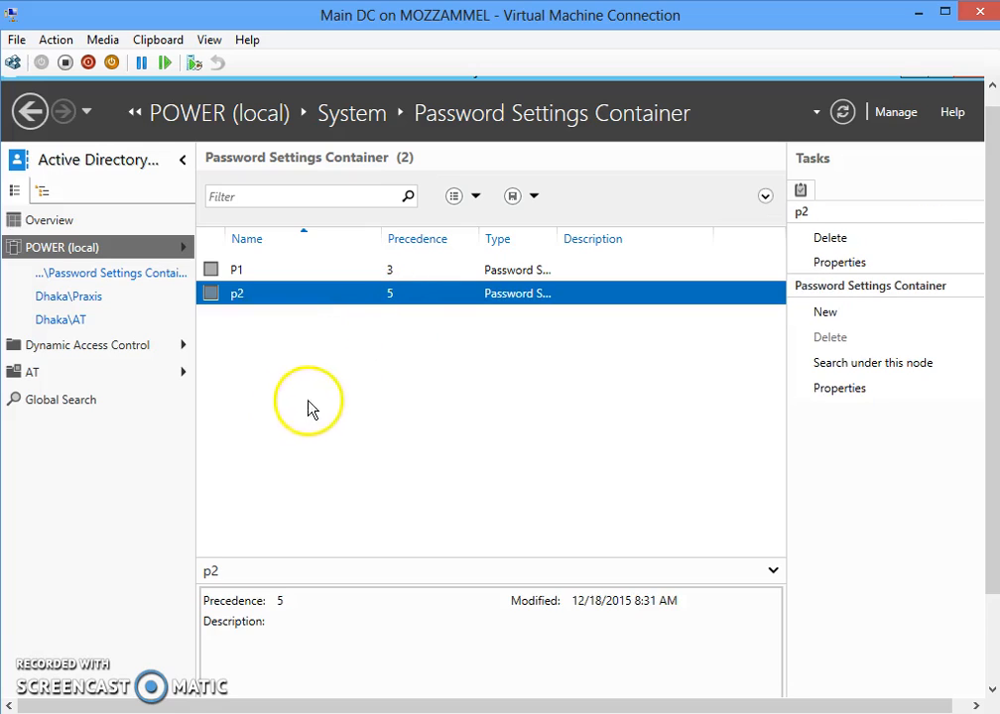
left_click(266, 276)
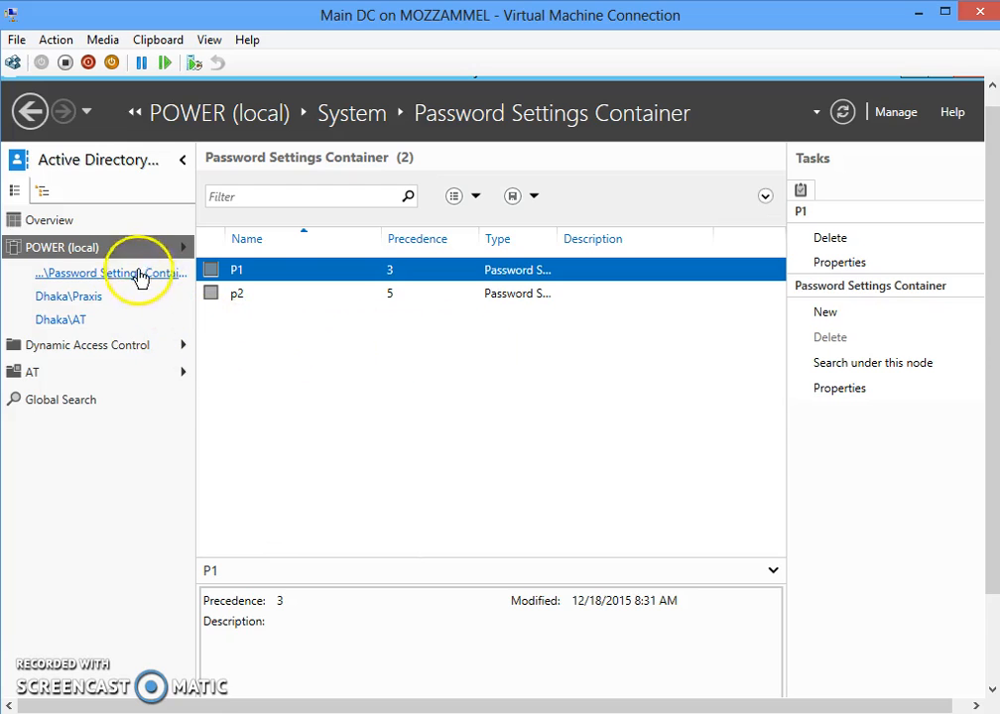
left_click(78, 306)
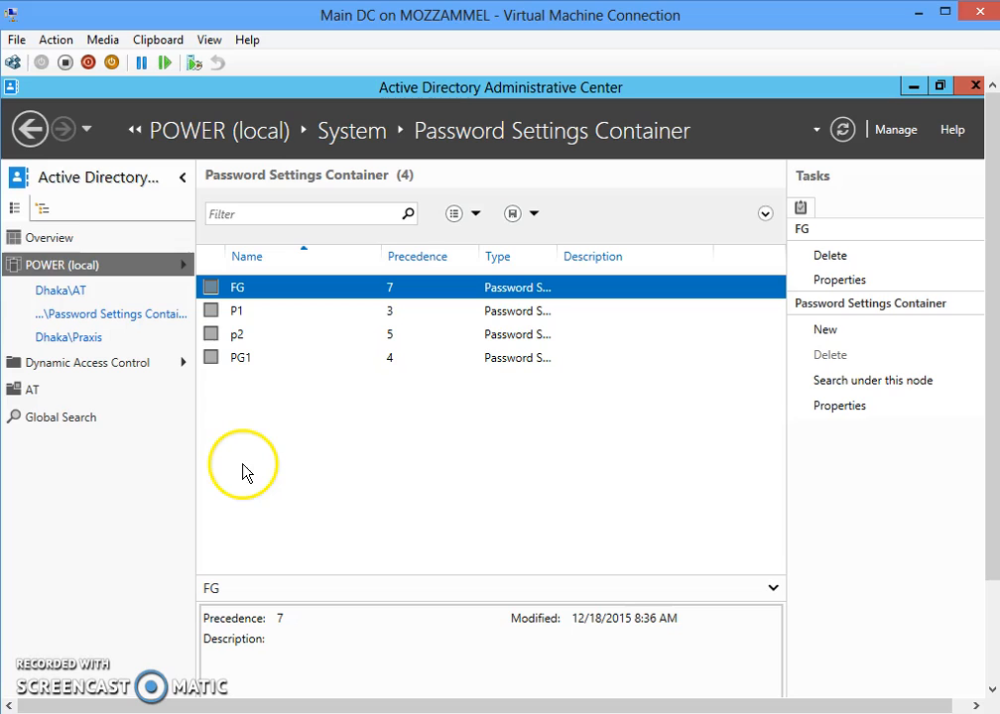
left_click(239, 315)
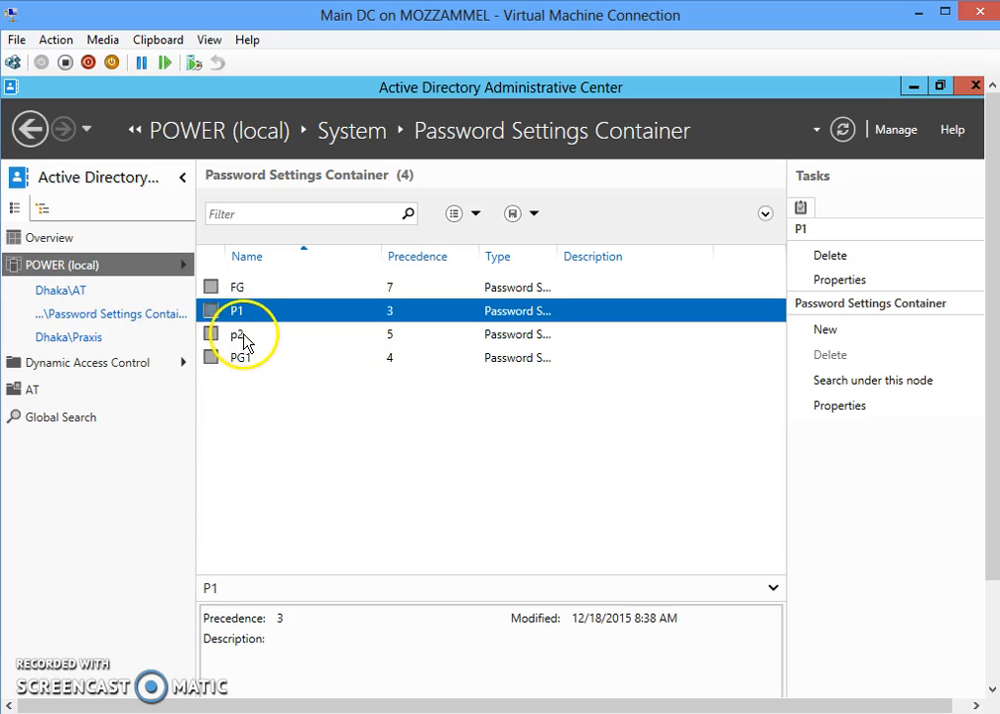
left_click(243, 337)
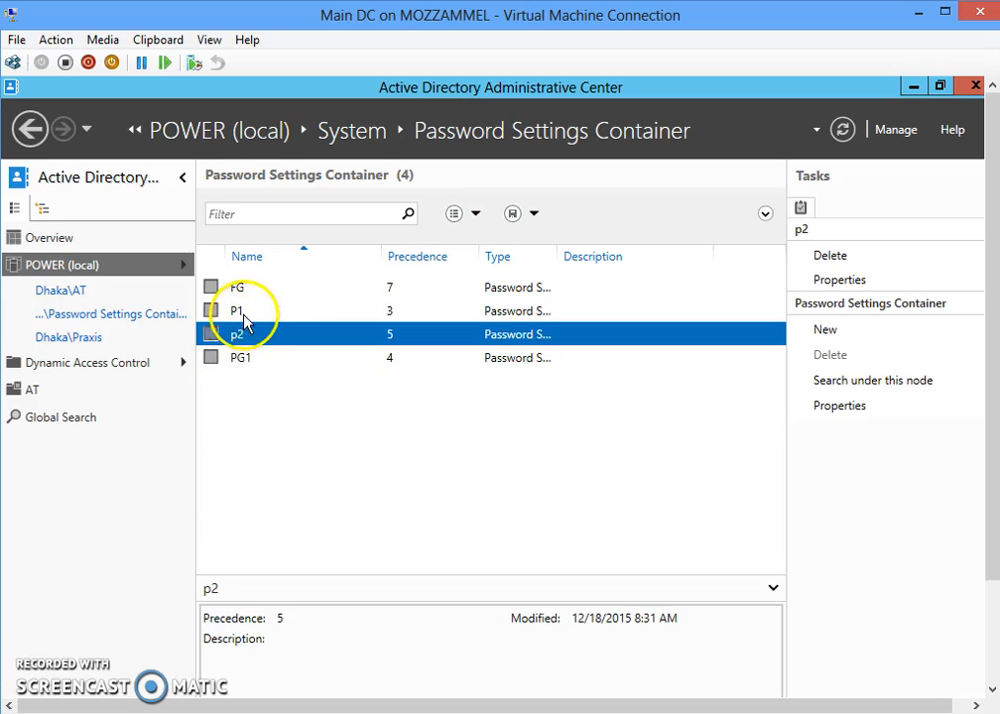
left_click(402, 313)
left_click(402, 338)
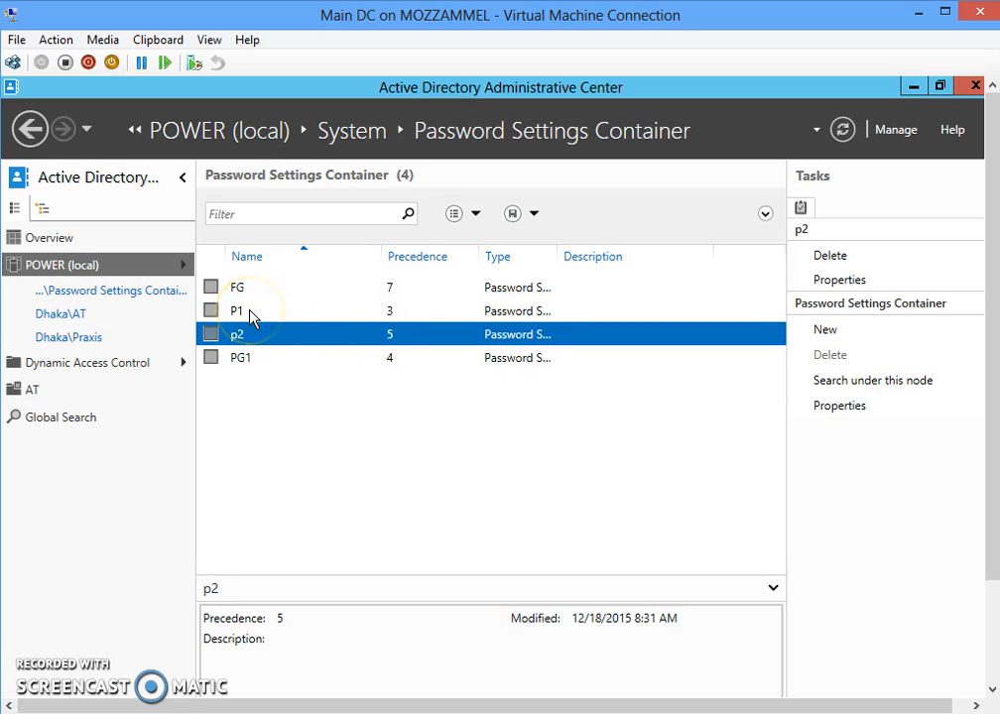
Open the properties of P1 and remove the user it directly applies to
left_click(251, 313)
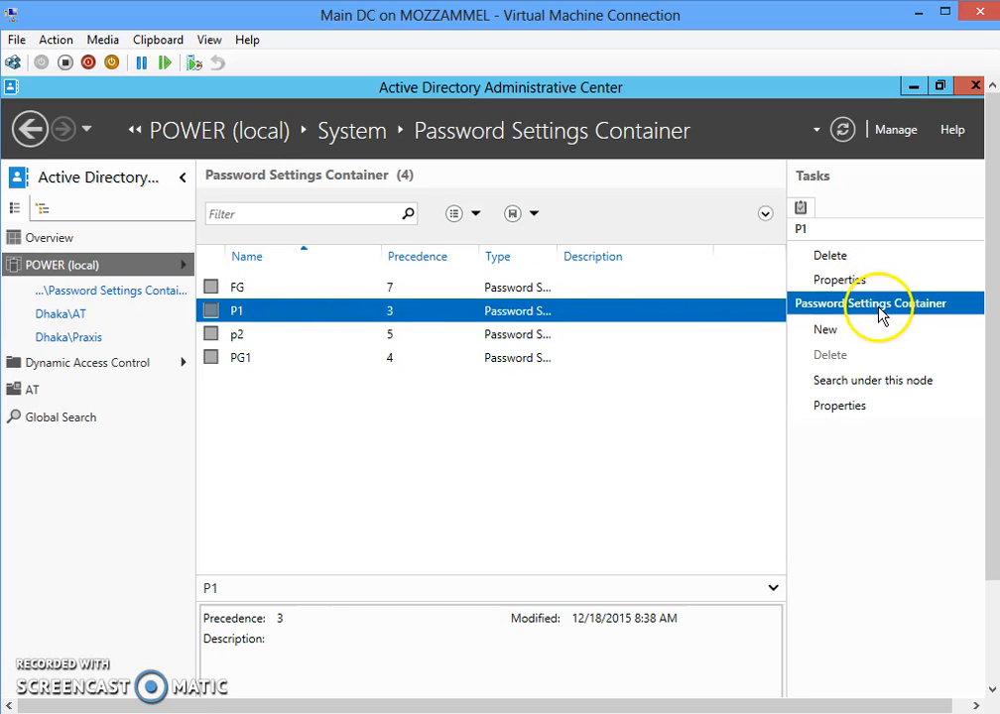
double_click(241, 316)
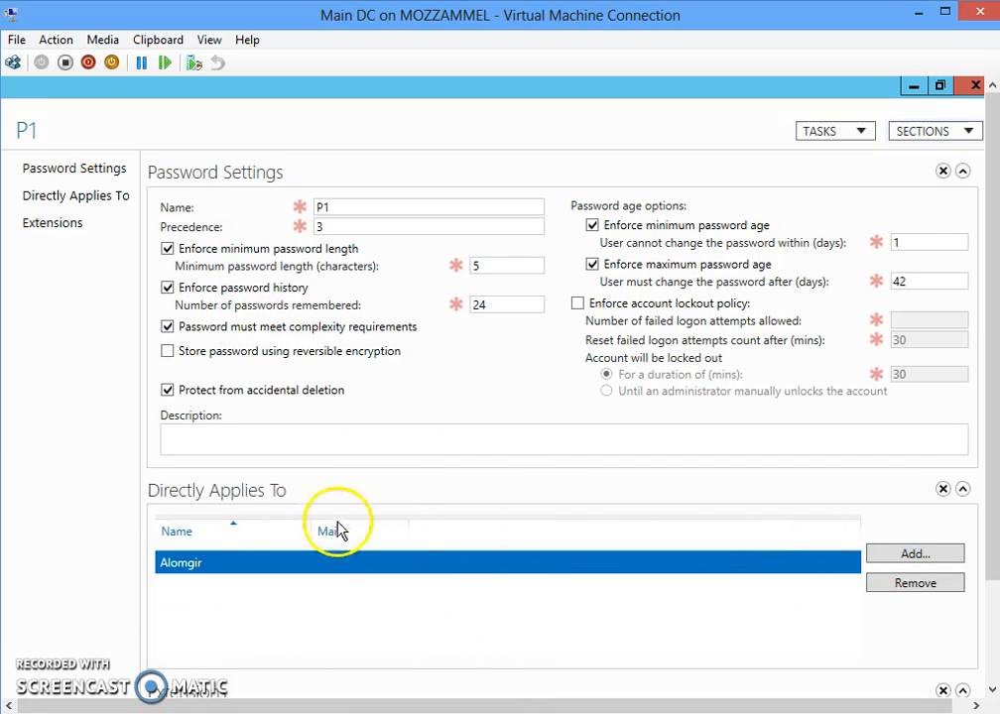
left_click_drag(990, 364, 989, 435)
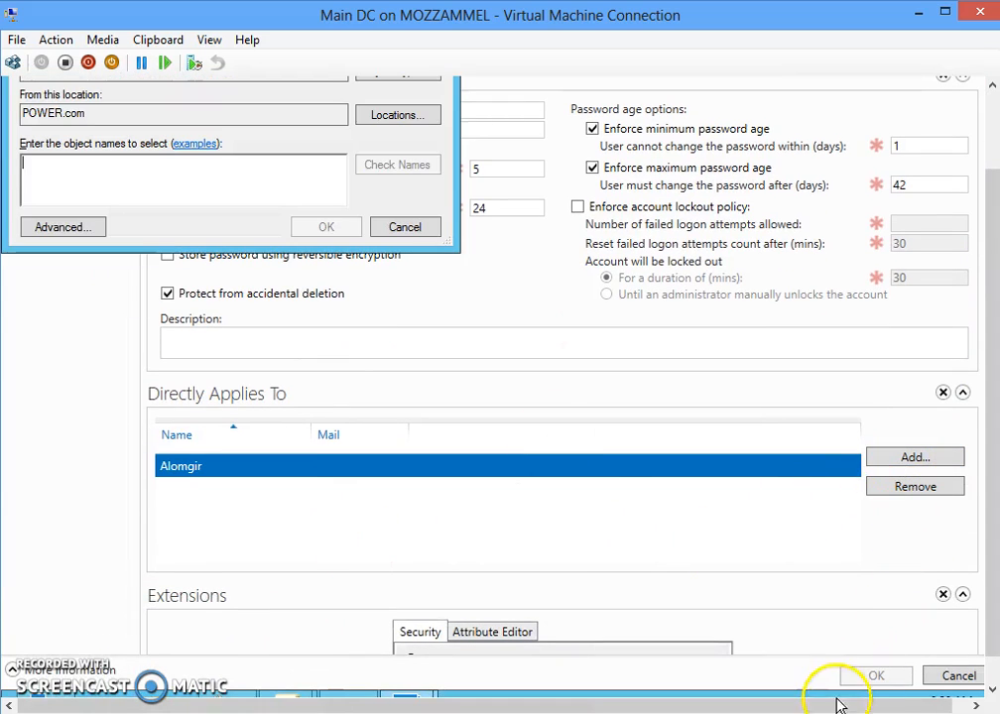
left_click(427, 234)
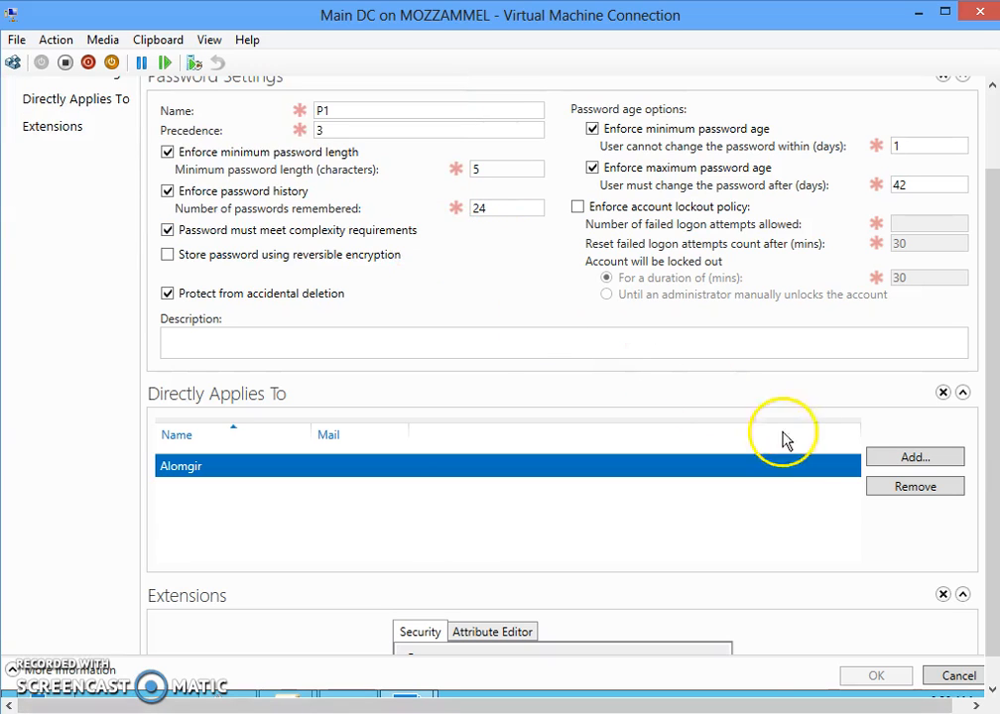
left_click(898, 487)
Find the Chittagong group in POWER.com and add it to the objects P1 directly applies to
left_click(908, 459)
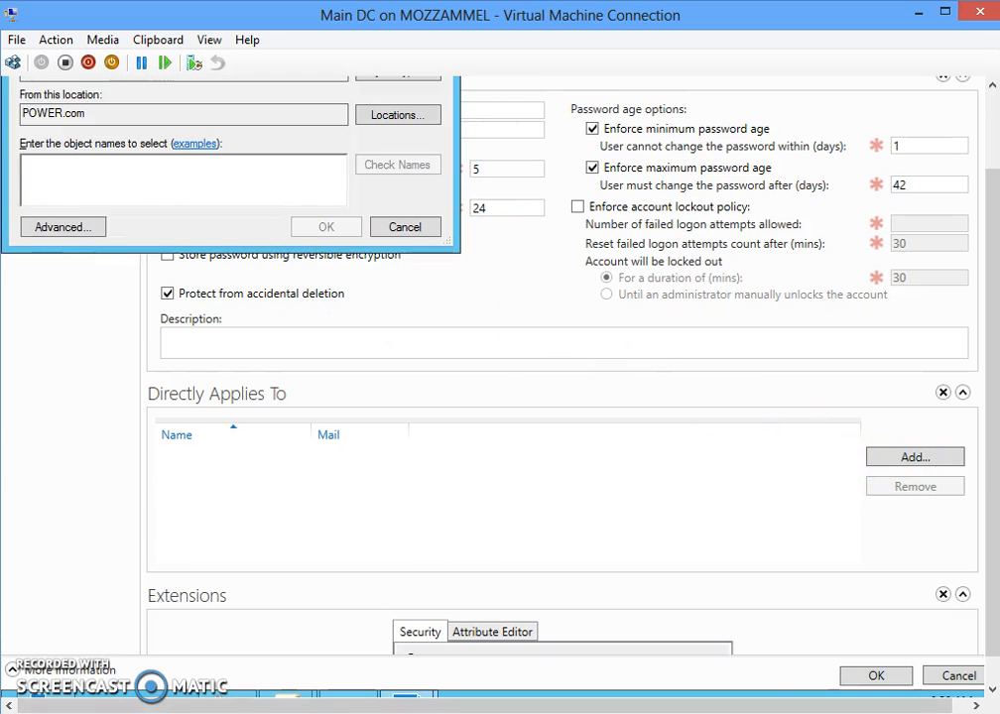
left_click(49, 227)
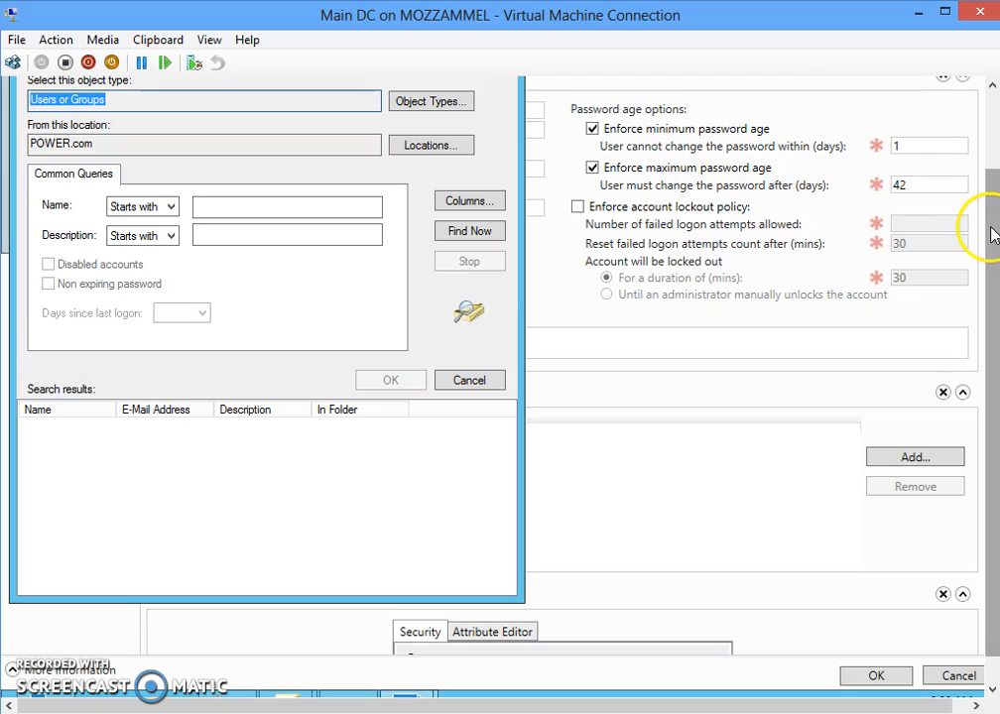
left_click_drag(992, 234, 983, 196)
left_click(470, 275)
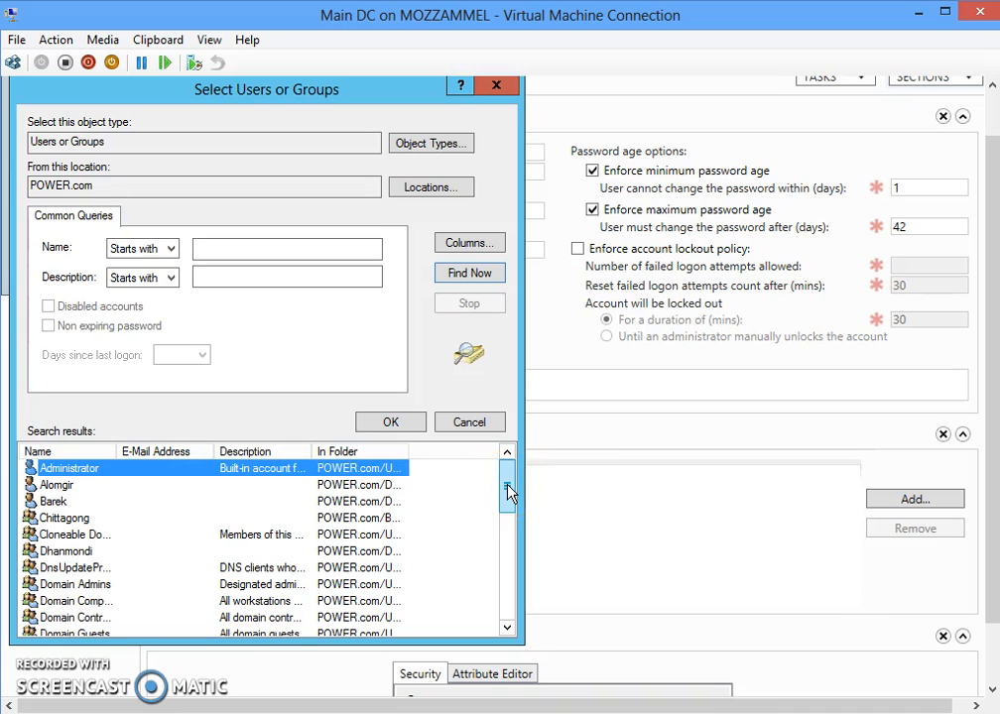
left_click_drag(508, 491, 509, 504)
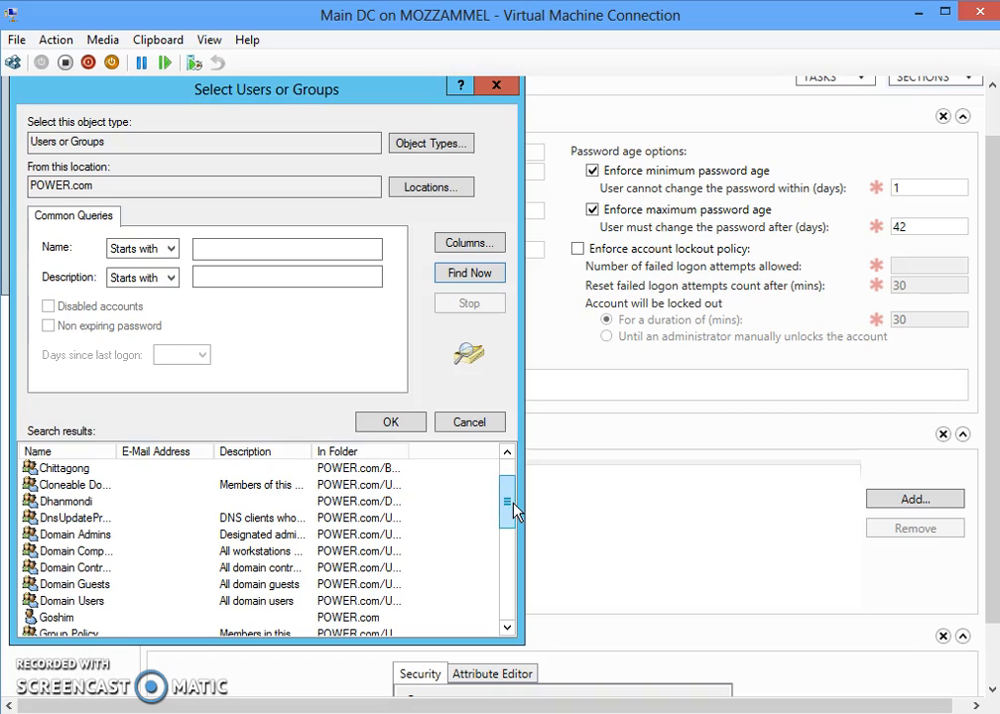
mouse_move(510, 506)
left_mouse_down()
mouse_move(511, 518)
mouse_move(510, 491)
left_mouse_up()
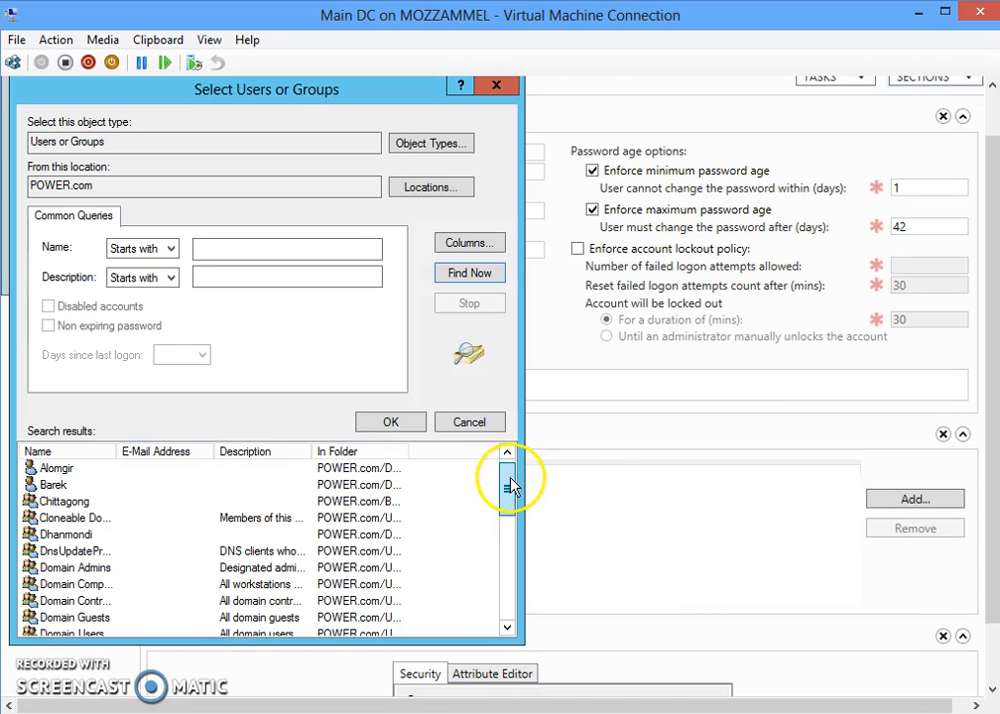
left_click(79, 510)
double_click(80, 510)
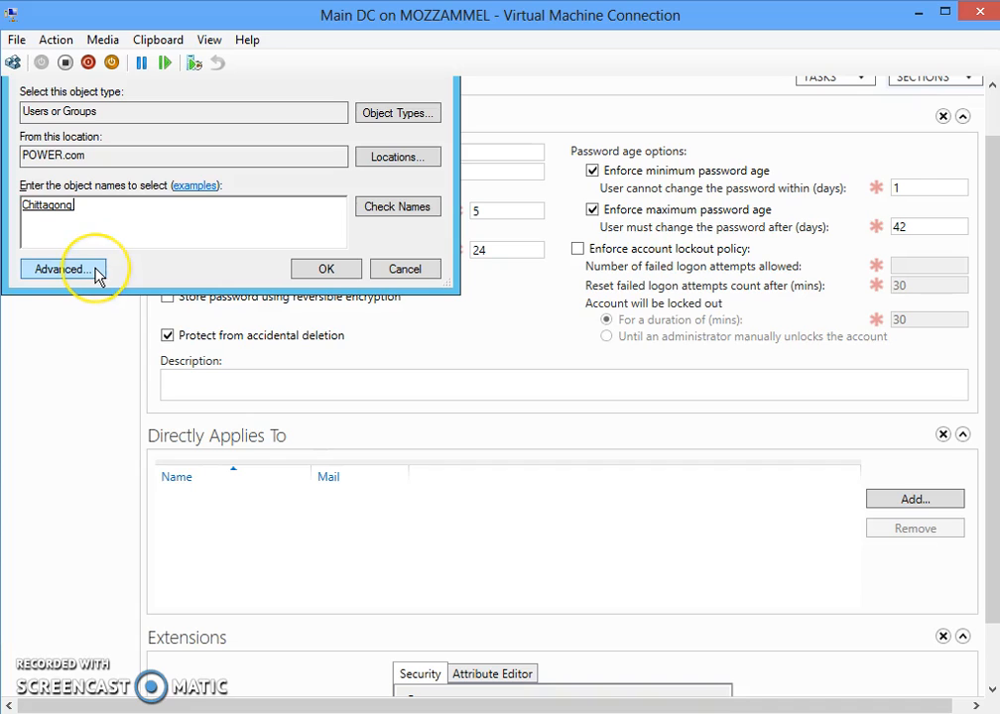
left_click(62, 269)
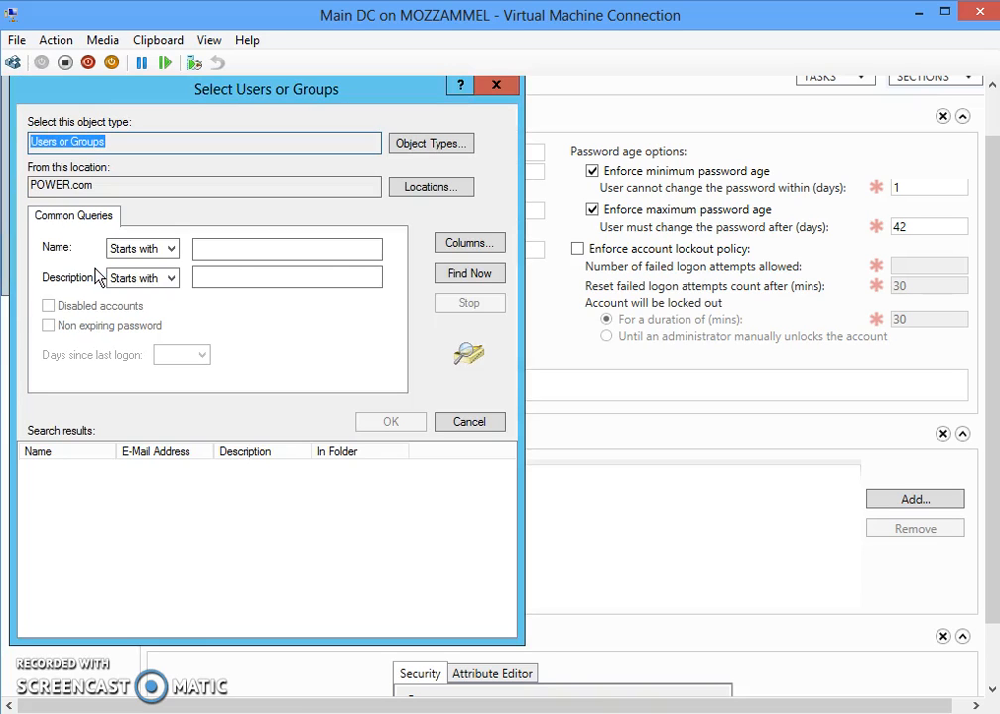
left_click(497, 86)
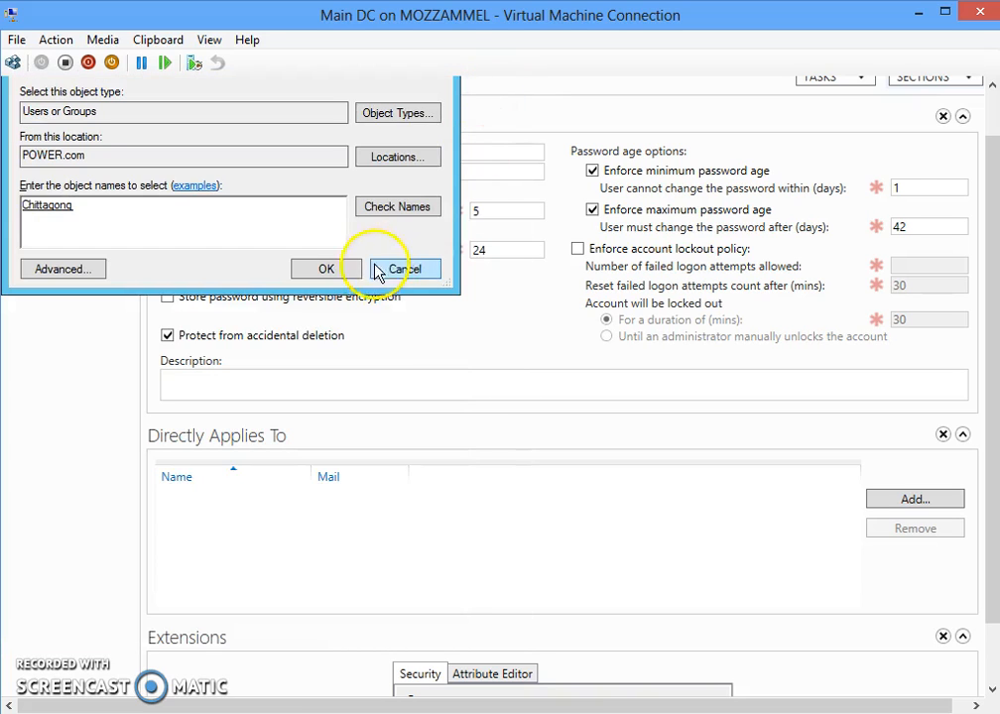
left_click(333, 269)
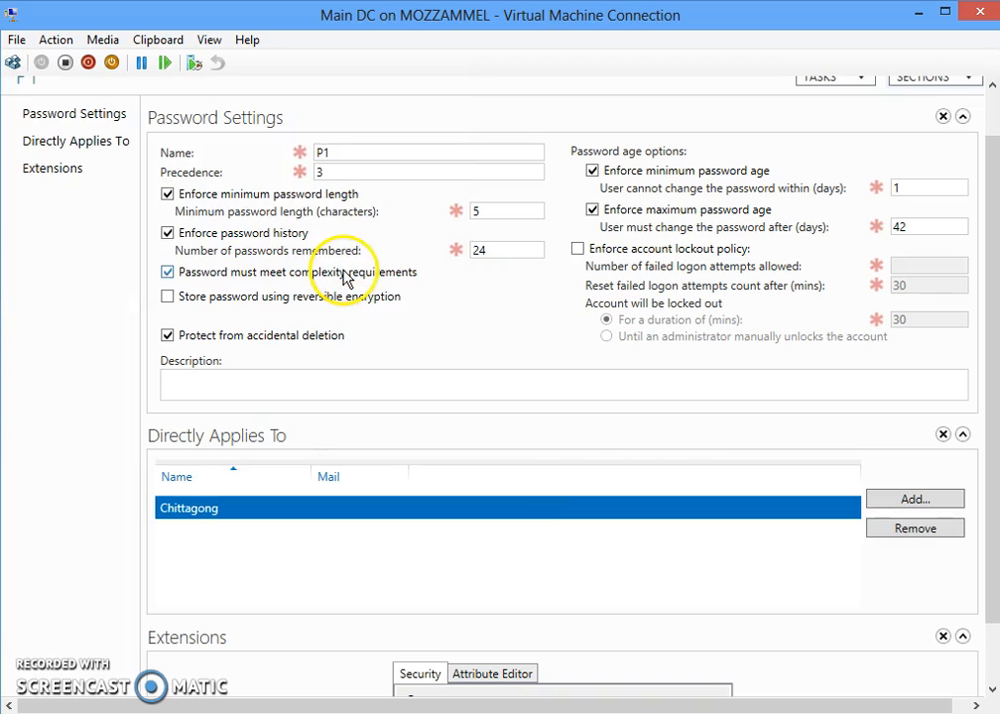
Find Dhanmondi, krbtgt, Sheorapara and Taltola in POWER.com and add them to the objects P1 directly applies to
left_click(915, 499)
left_click(61, 268)
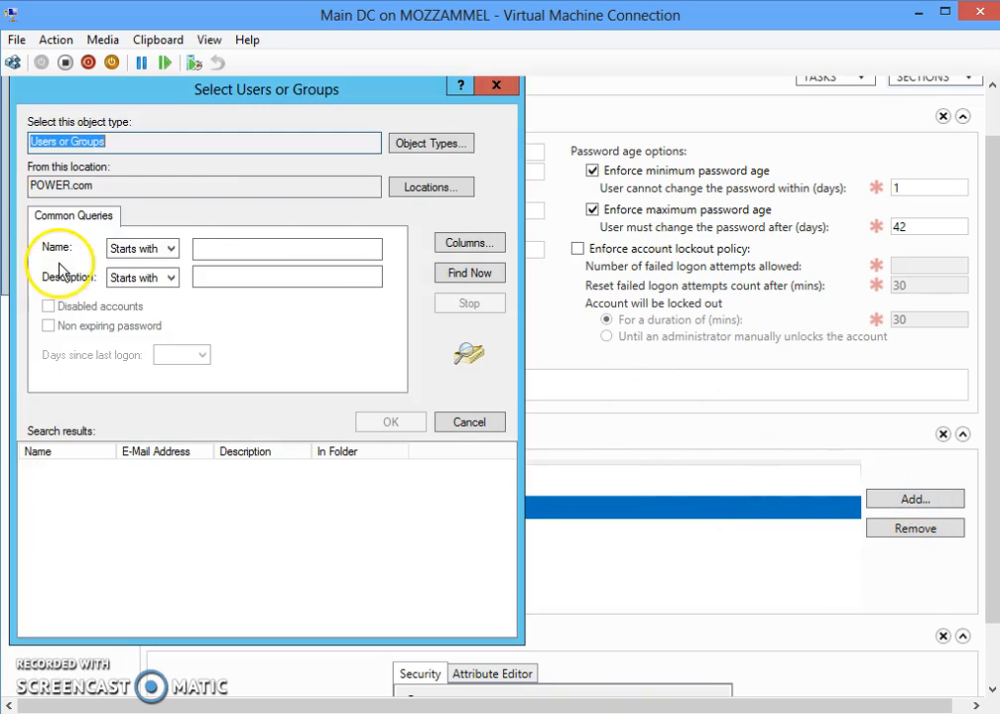
left_click(462, 278)
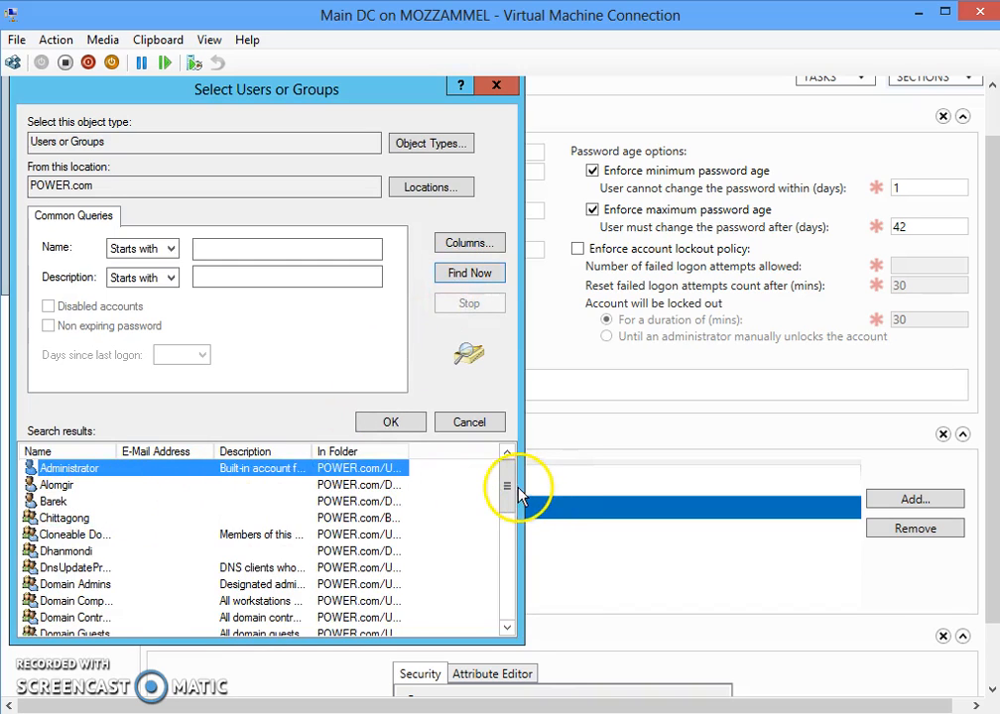
left_click_drag(511, 490, 511, 501)
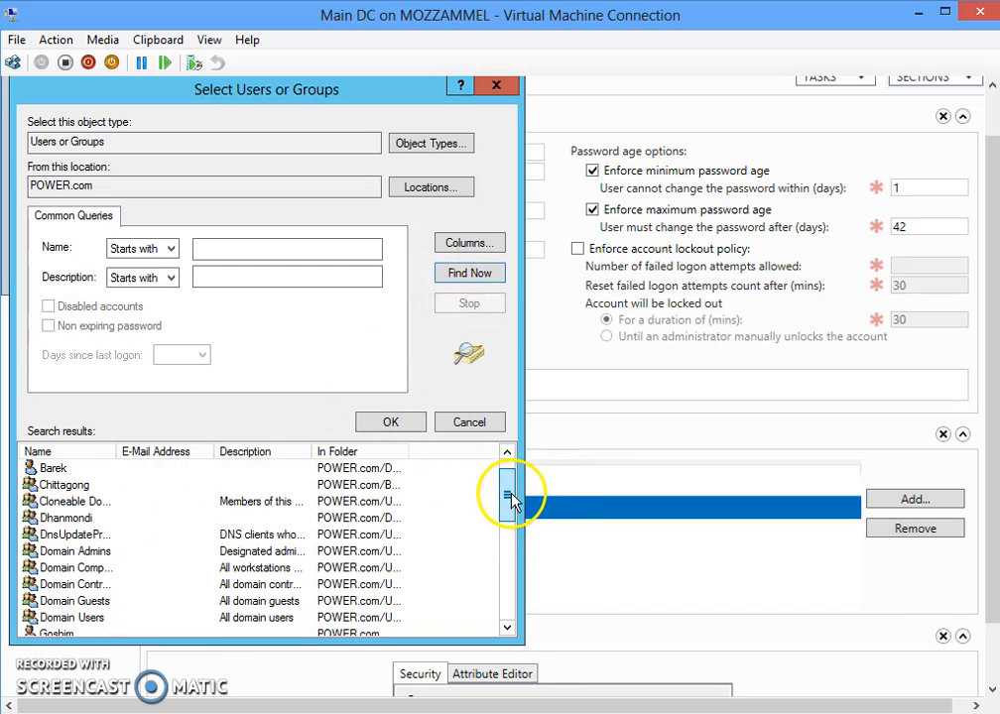
left_click(74, 518)
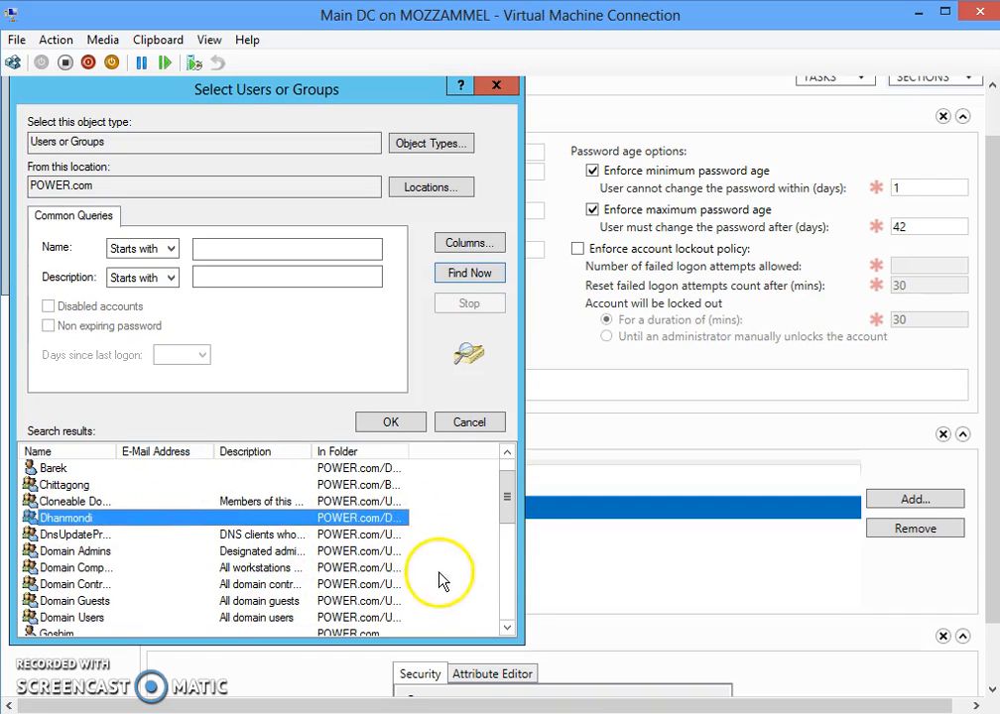
left_click_drag(509, 523, 511, 545)
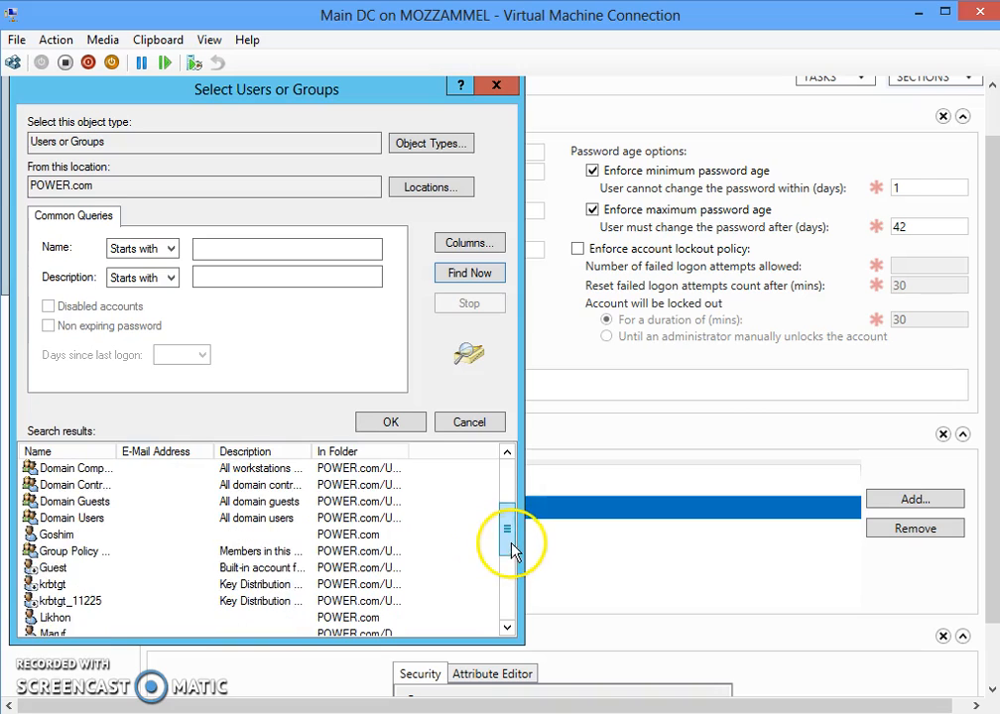
left_click(55, 587)
left_click_drag(513, 552, 518, 617)
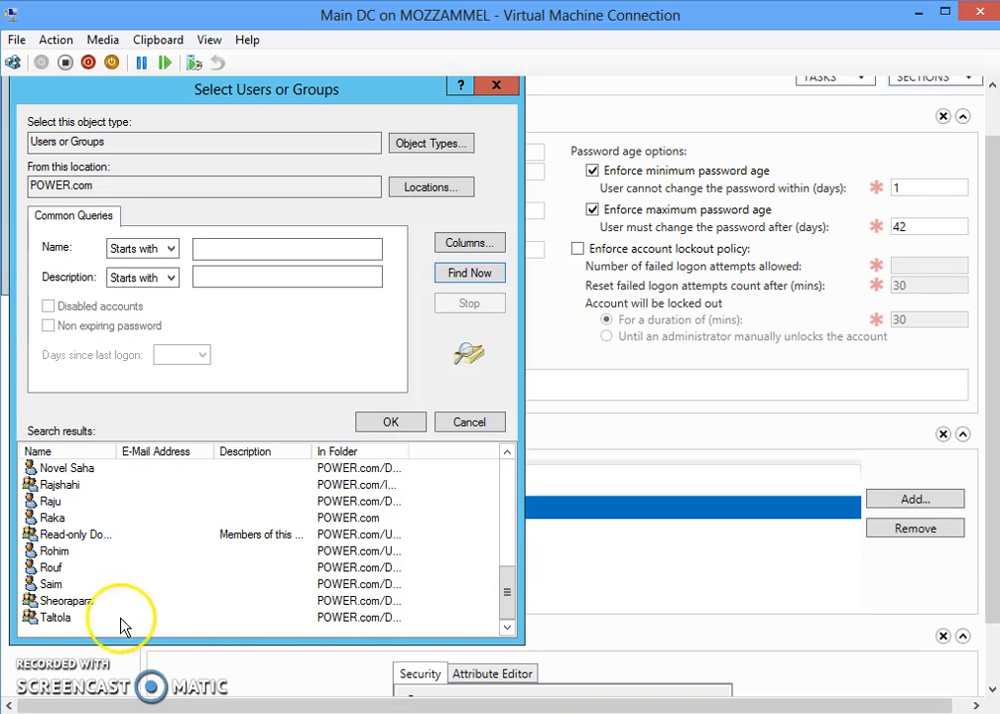
left_click(67, 614)
left_click(69, 602, "ctrl")
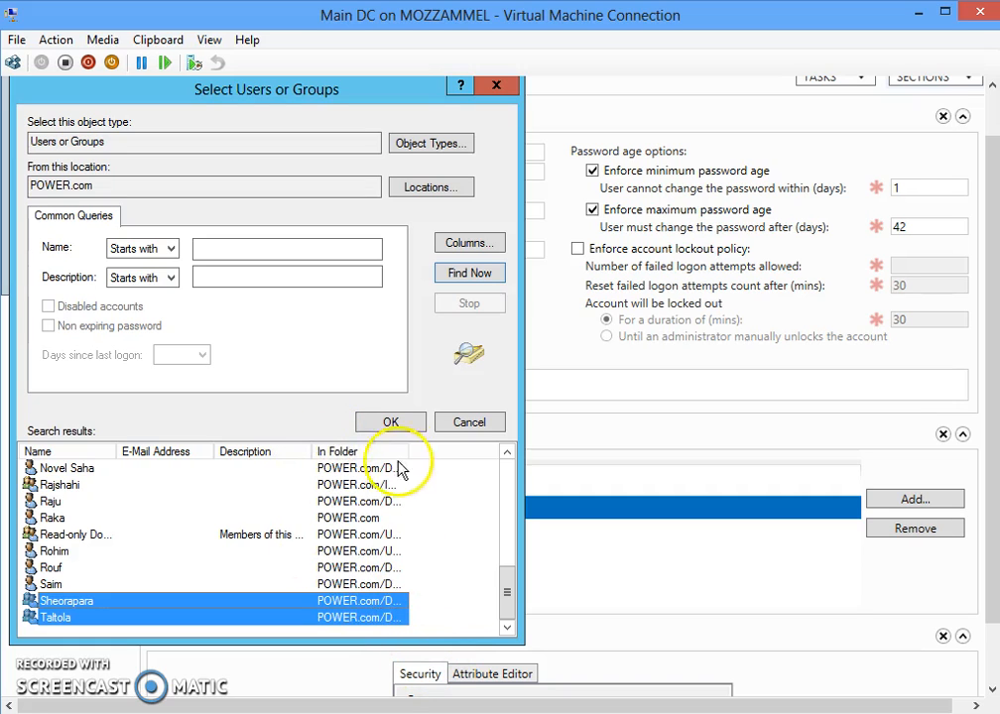
left_click(391, 424)
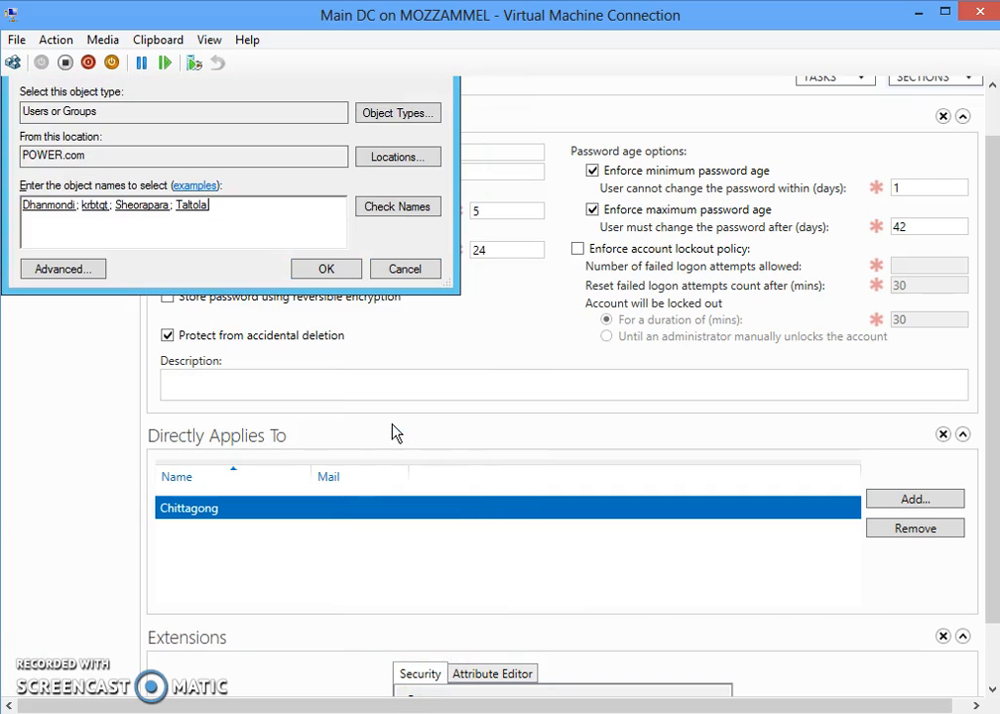
left_click(326, 270)
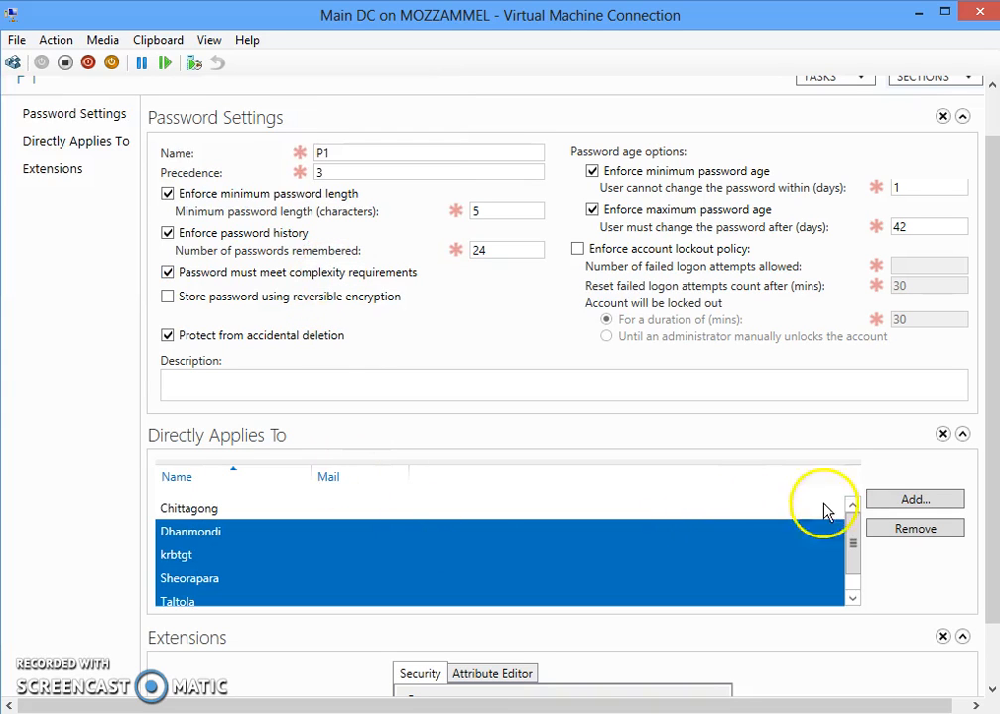
Review the objects P1 directly applies to and save the changes to P1
left_click_drag(856, 551, 665, 587)
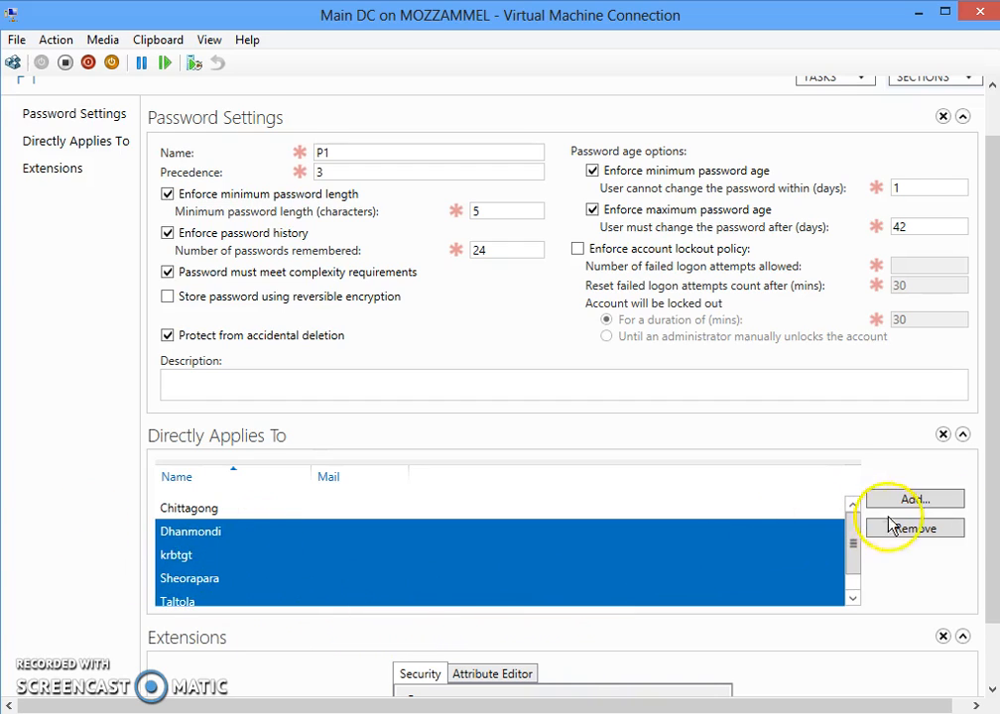
left_click(995, 458)
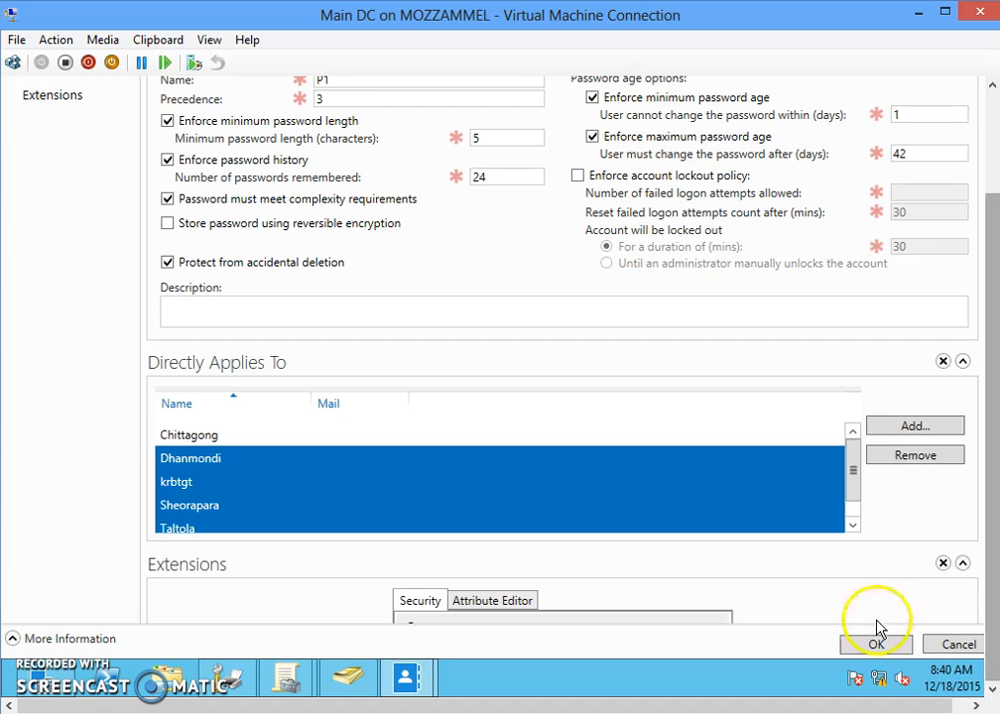
left_click(877, 645)
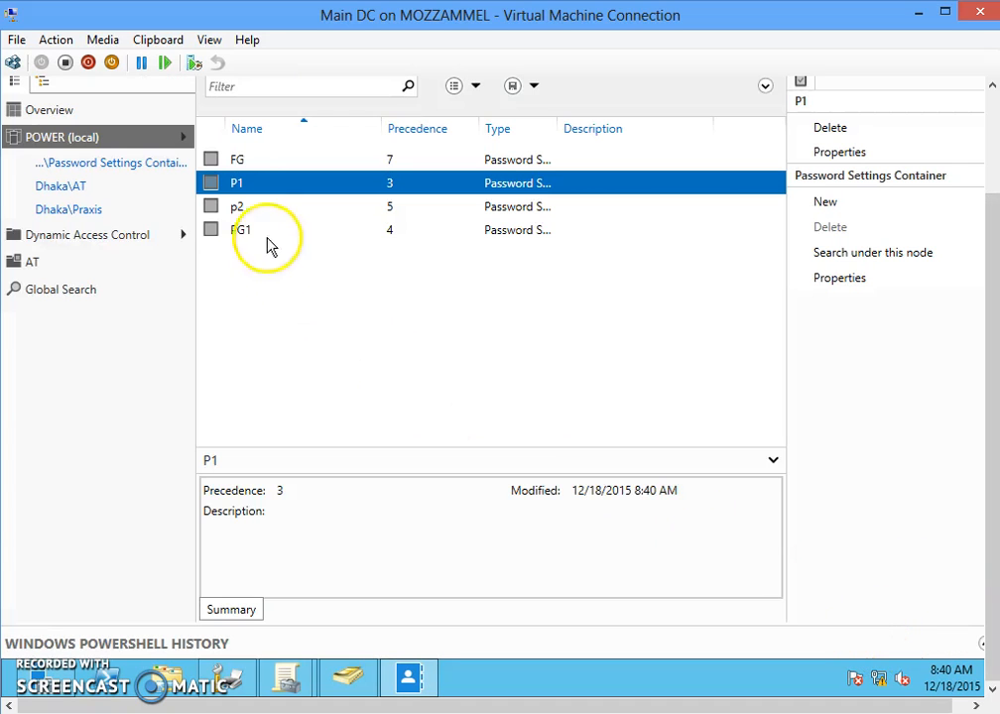
Open the properties of p2 and select the Chittagong and Dhanmondi groups from POWER.com as objects for it to apply to
left_click(244, 215)
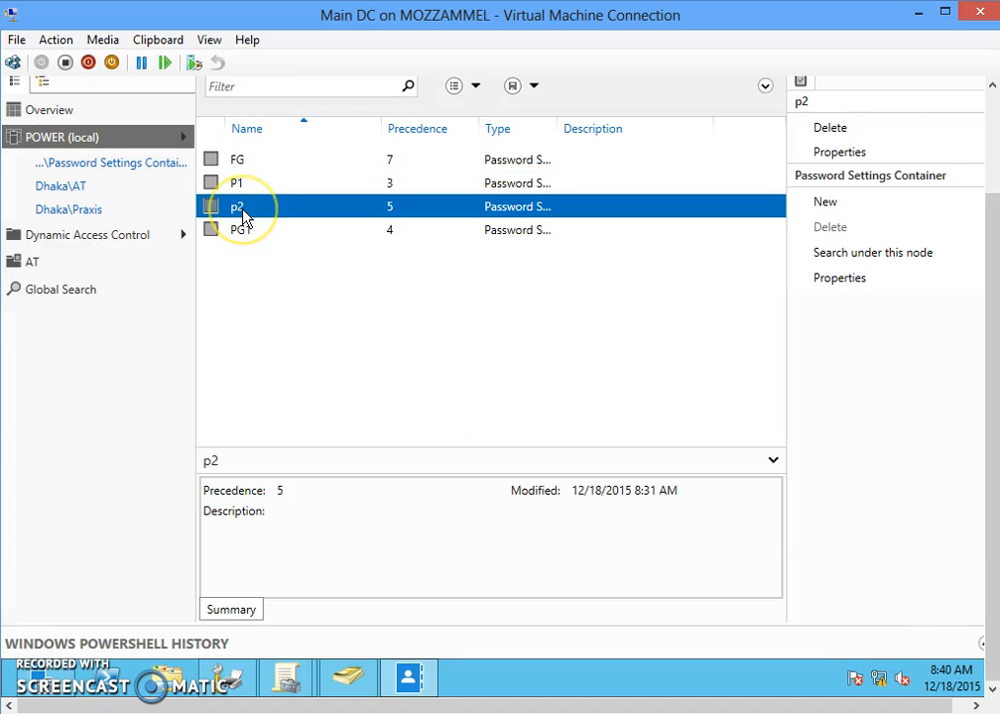
double_click(242, 216)
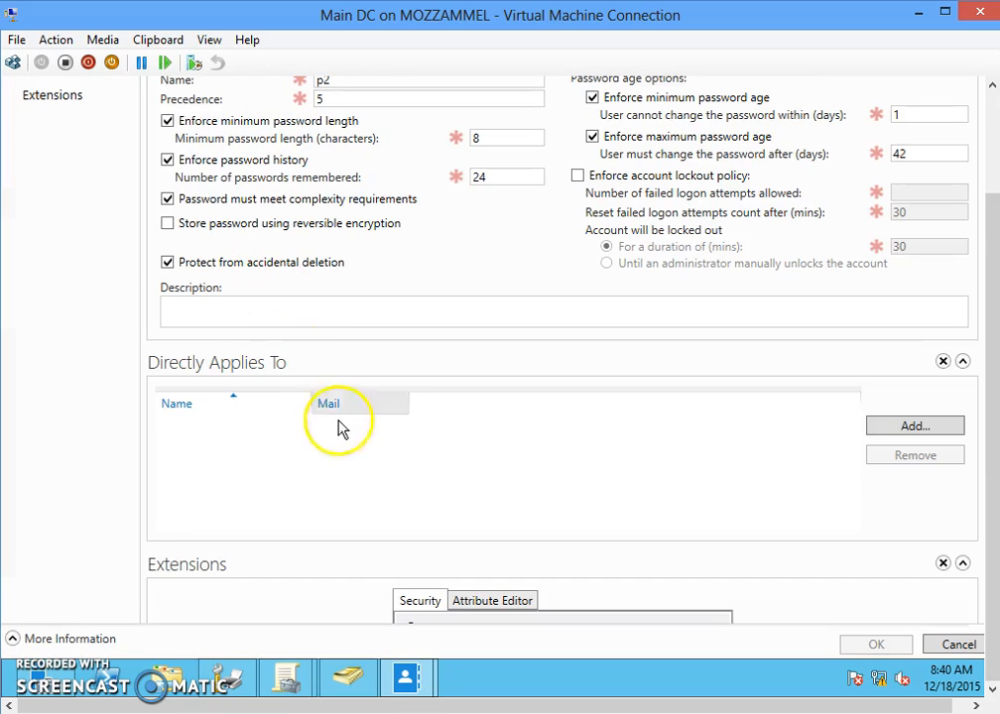
left_click(904, 434)
left_click(58, 196)
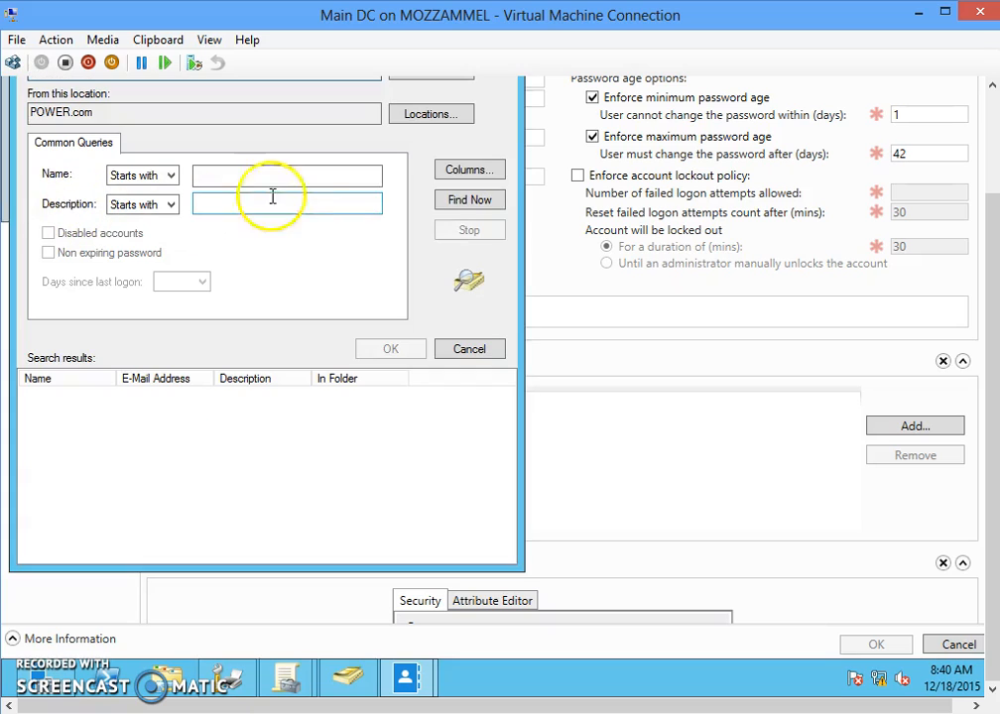
left_click(469, 205)
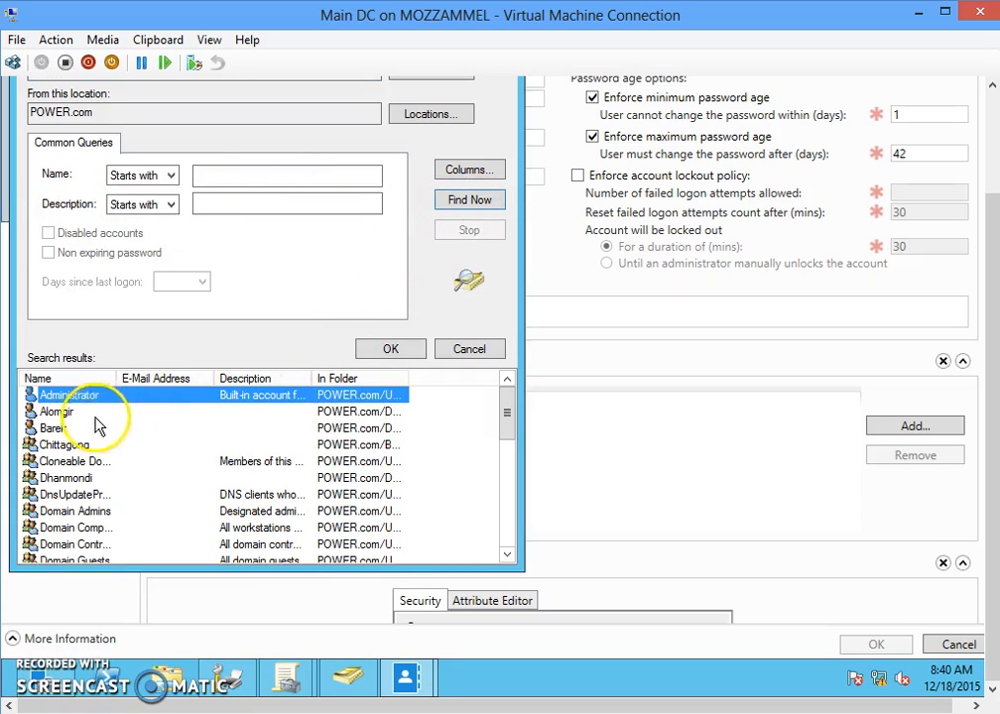
left_click(78, 449)
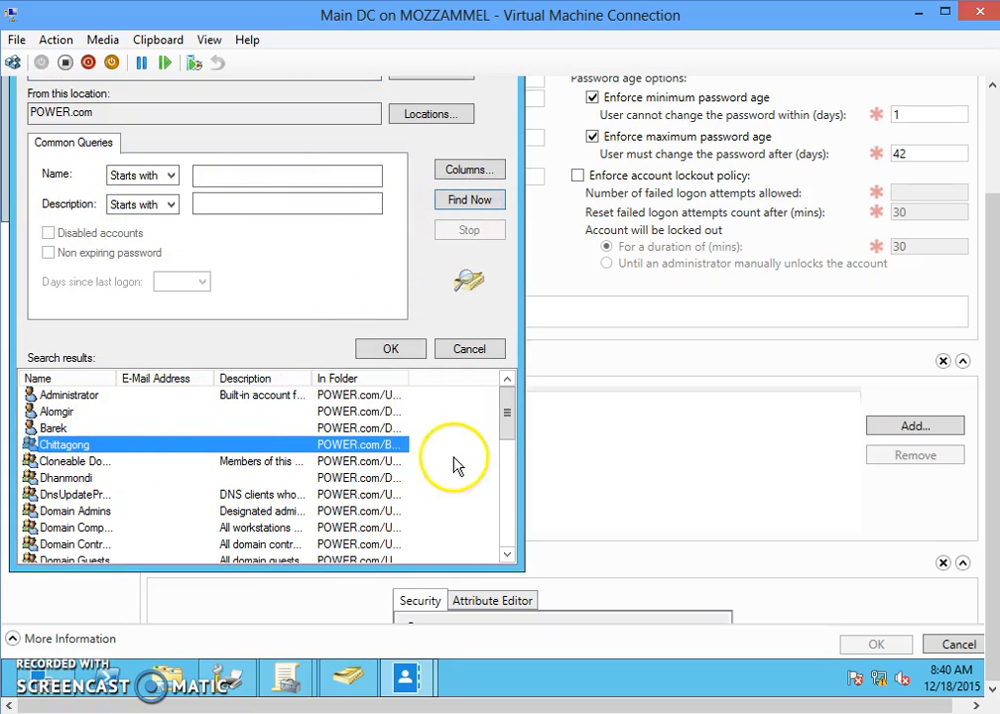
left_click(85, 480, "ctrl")
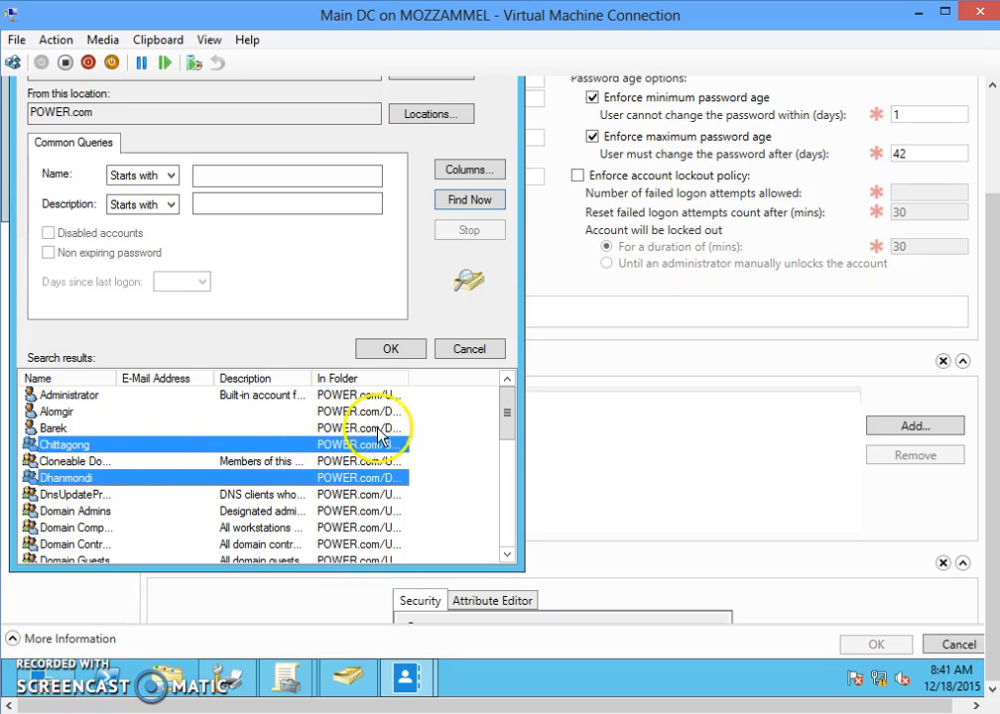
Extend the selection with krbtgt, Rajshahi, Sheorapara and Taltola, add all selected objects to p2's direct assignments, and save p2
left_click_drag(509, 419, 509, 466)
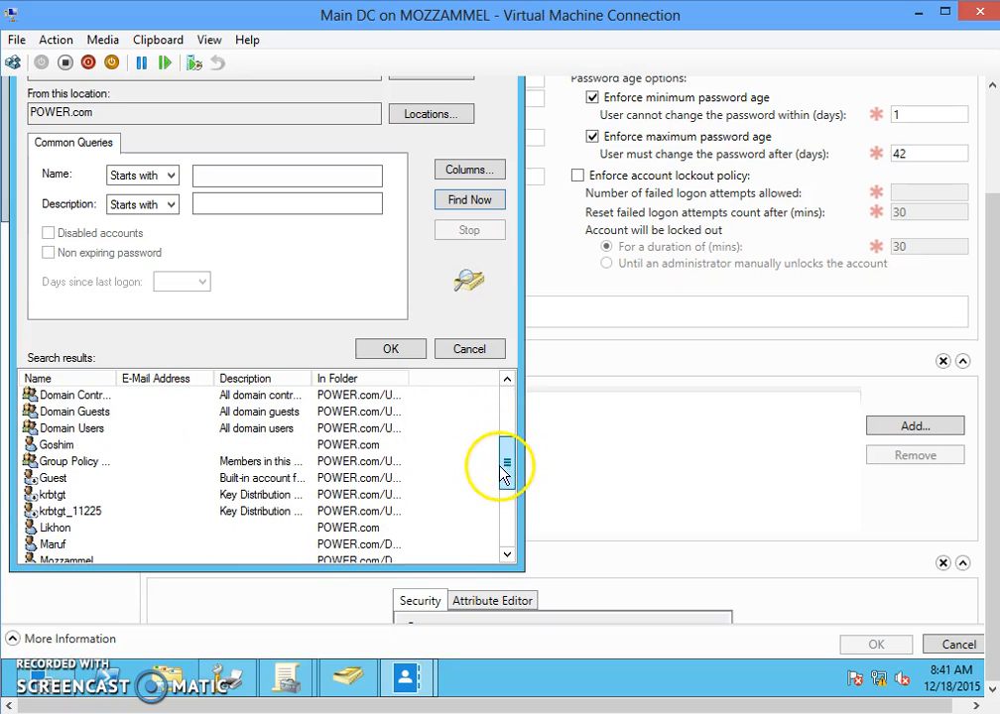
left_click(49, 500)
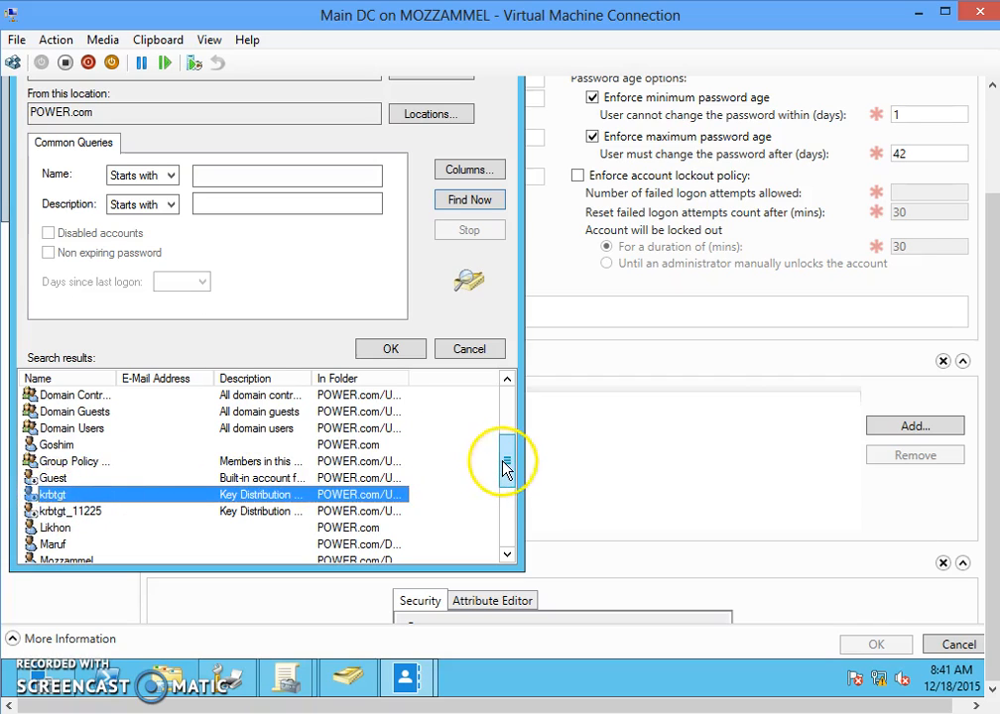
left_click_drag(506, 468, 470, 511)
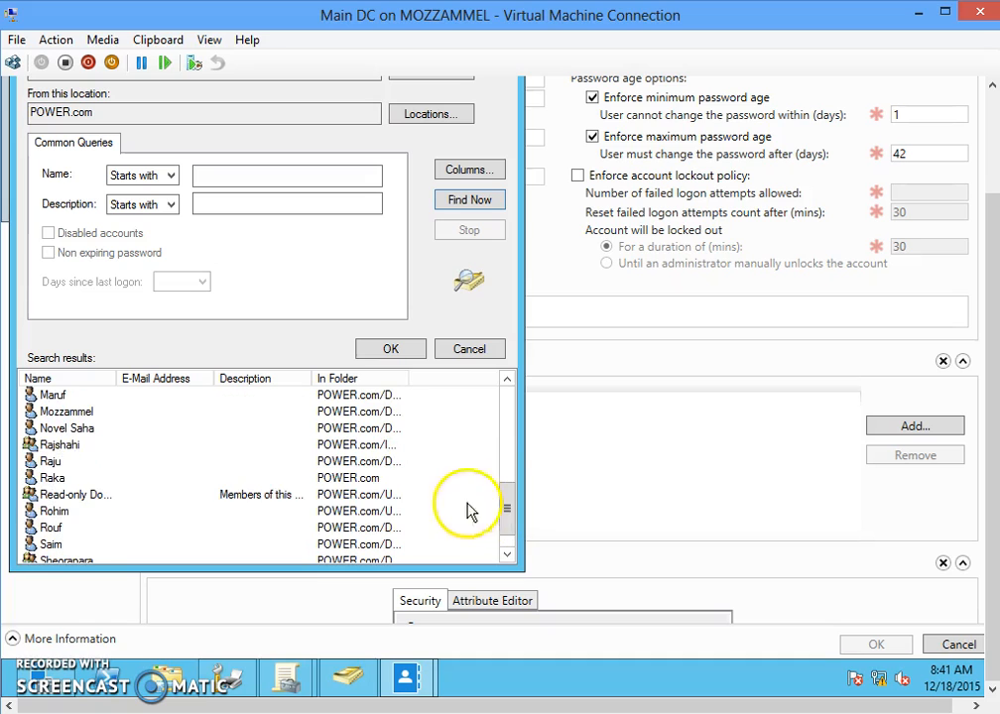
left_click(61, 445)
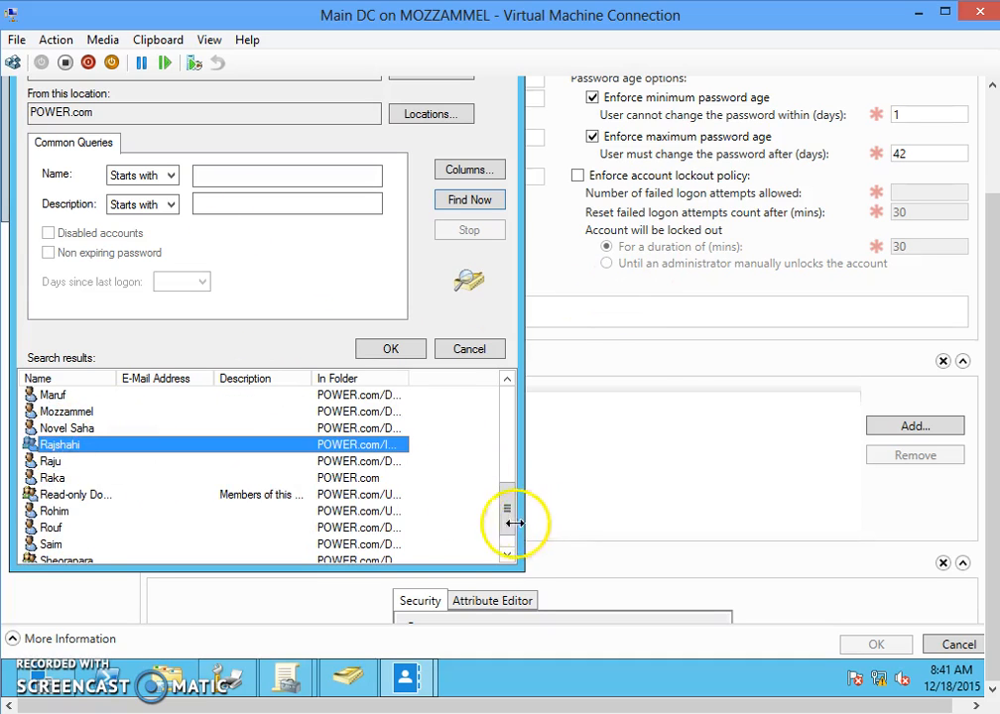
left_click(507, 555)
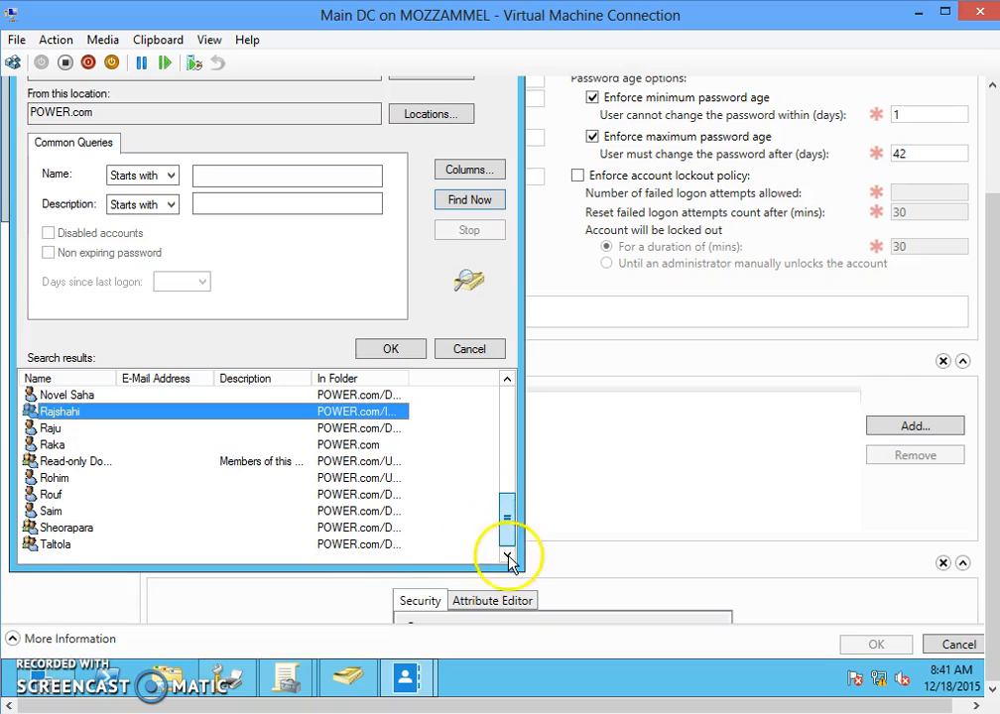
left_click(72, 545, "ctrl")
left_click(66, 528, "ctrl")
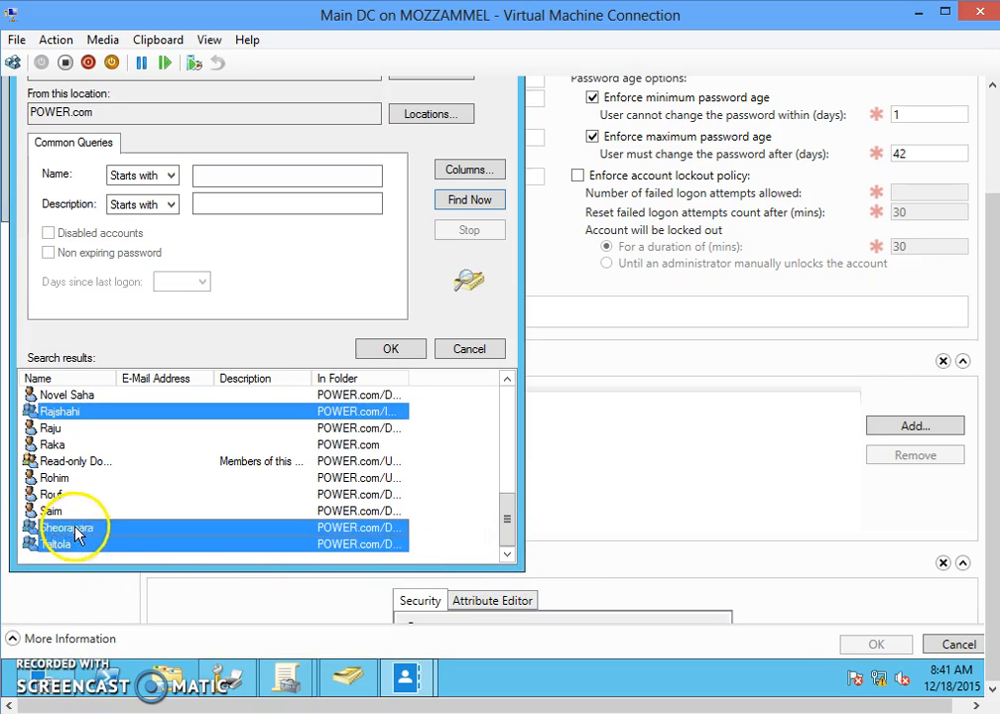
left_click(391, 349)
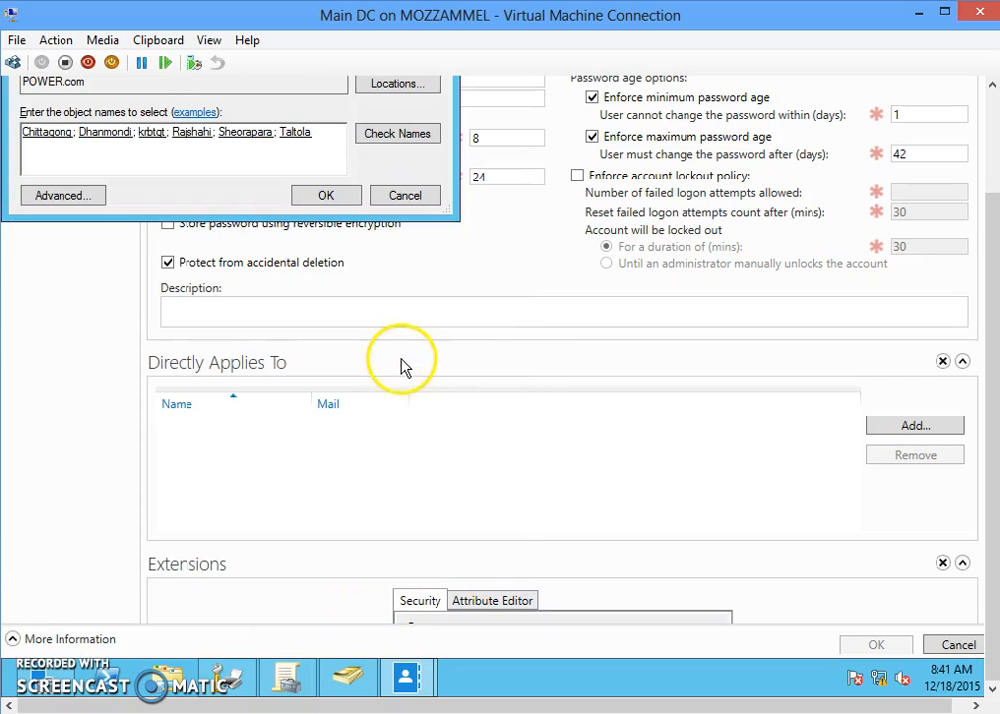
left_click(322, 197)
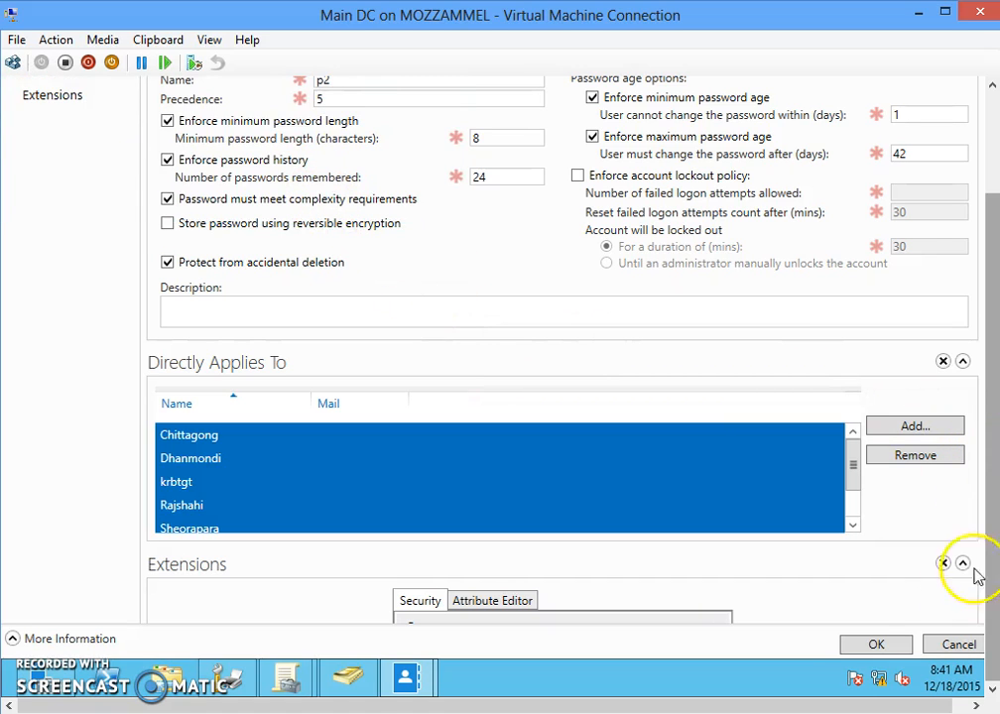
left_click(879, 644)
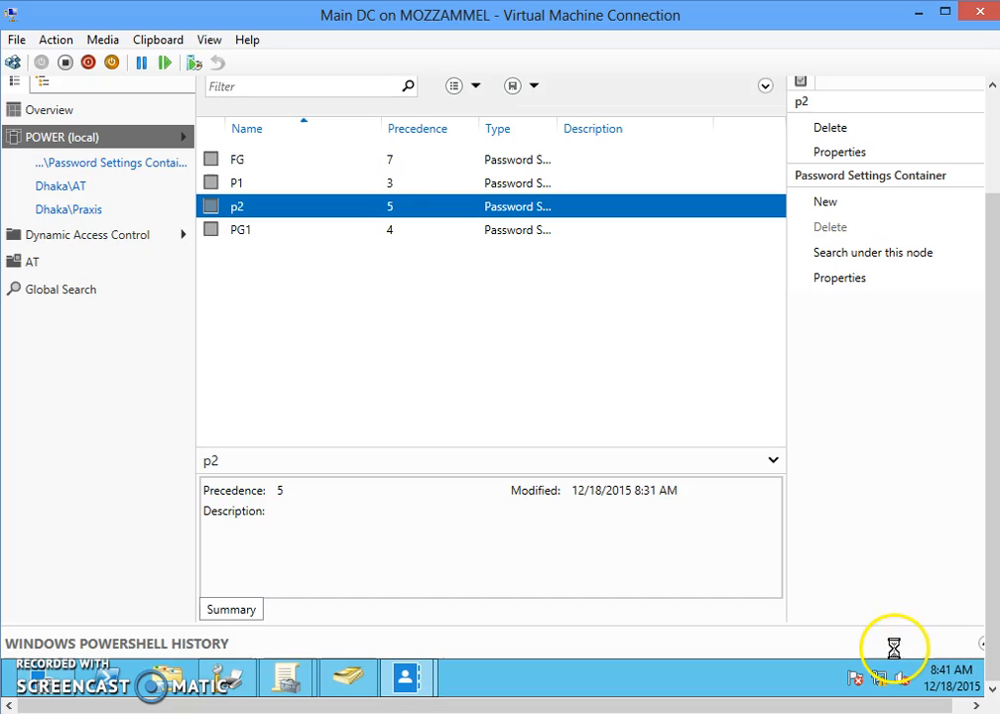
Compare the summaries and precedences of P1 and p2 in the Password Settings Container
left_click(251, 185)
left_click(252, 209)
left_click(252, 185)
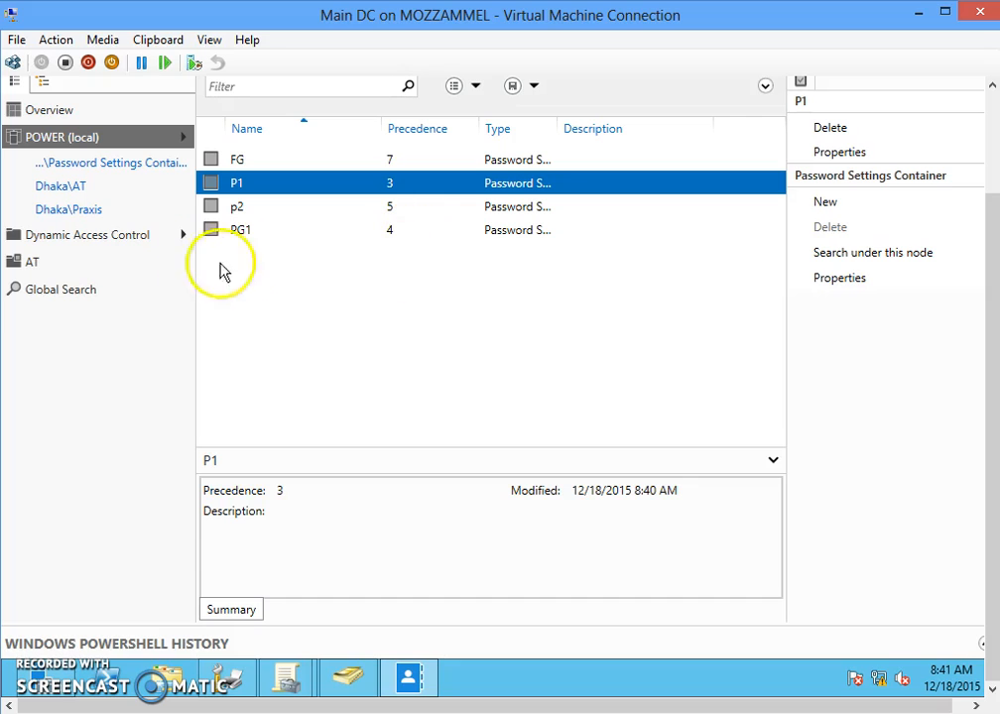
Open the Dhaka\AT unit and check the resultant password settings of the second and then the first listed user
left_click(66, 188)
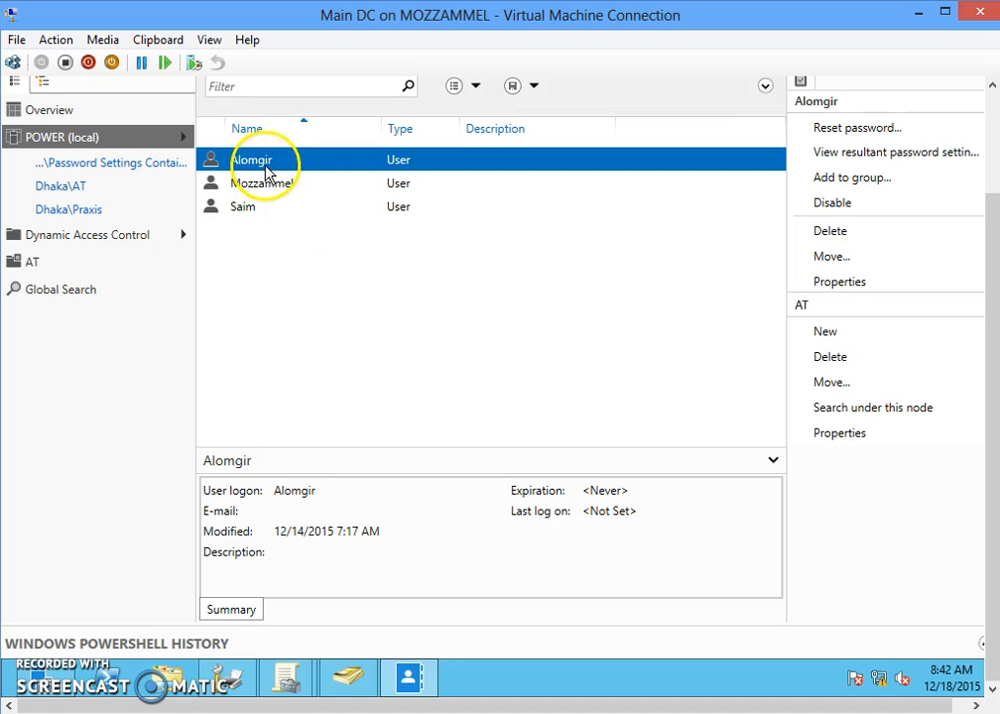
left_click(255, 218)
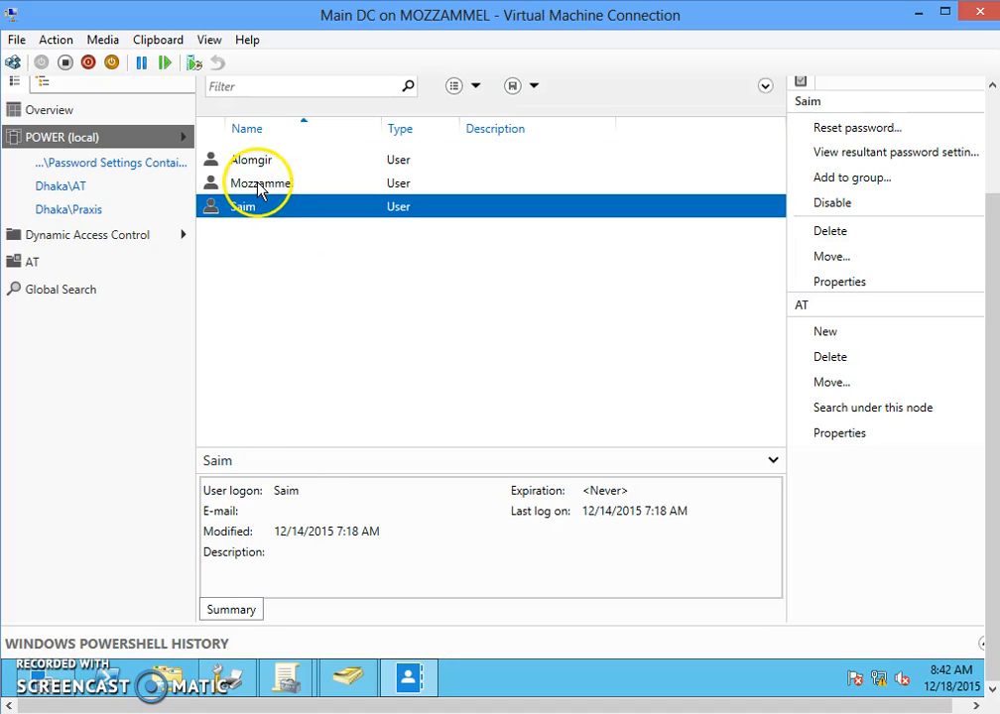
left_click(260, 184)
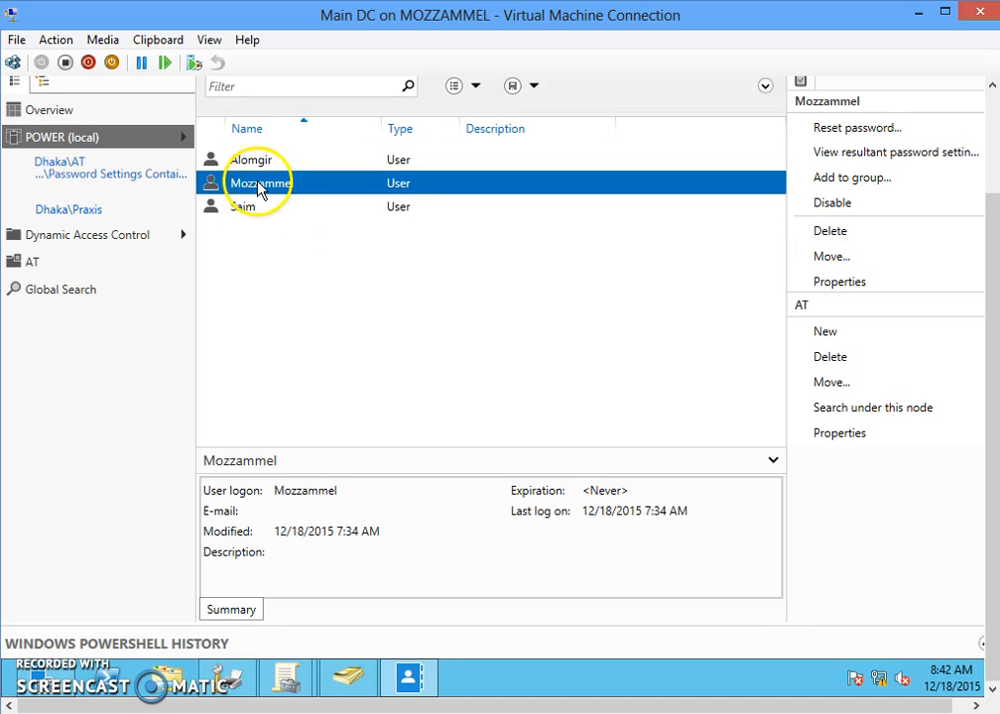
left_click(925, 159)
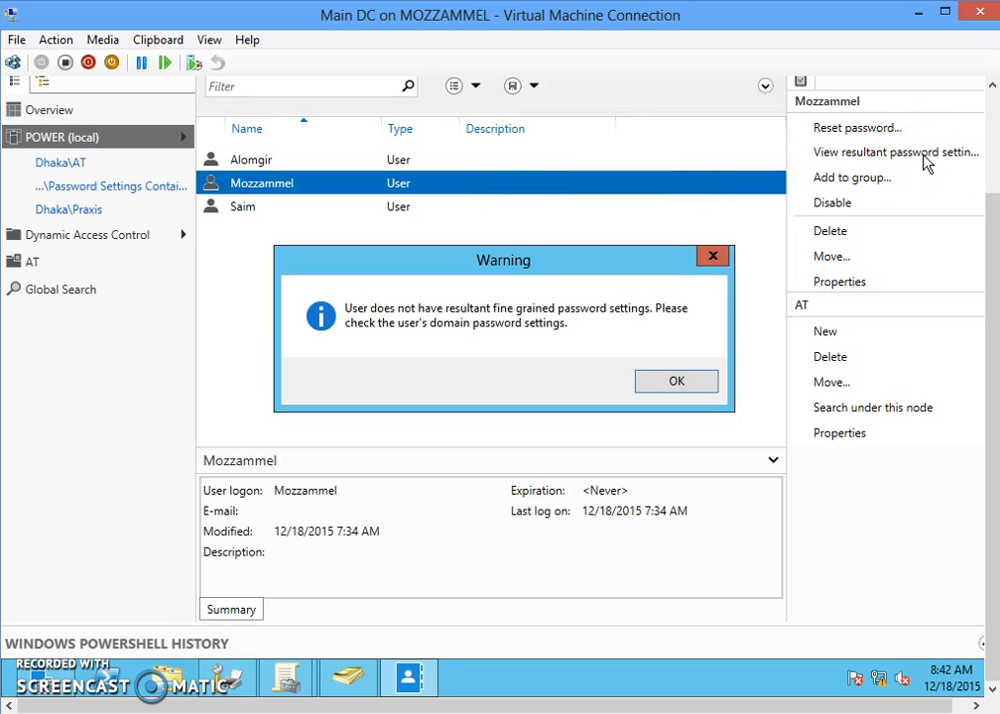
left_click(712, 256)
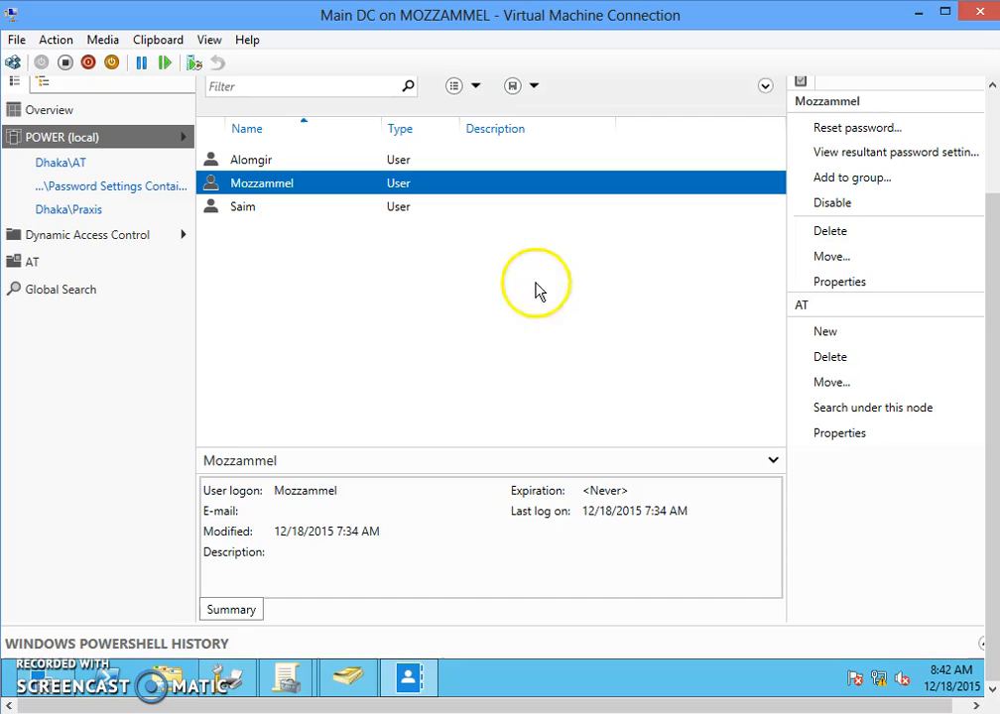
left_click(257, 171)
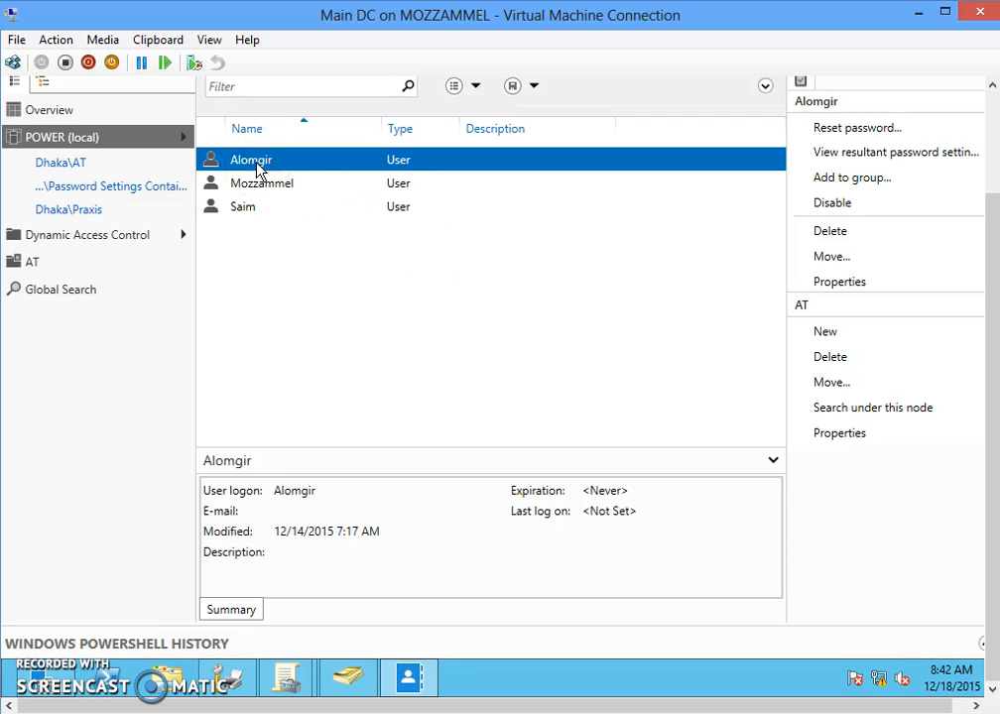
left_click(920, 156)
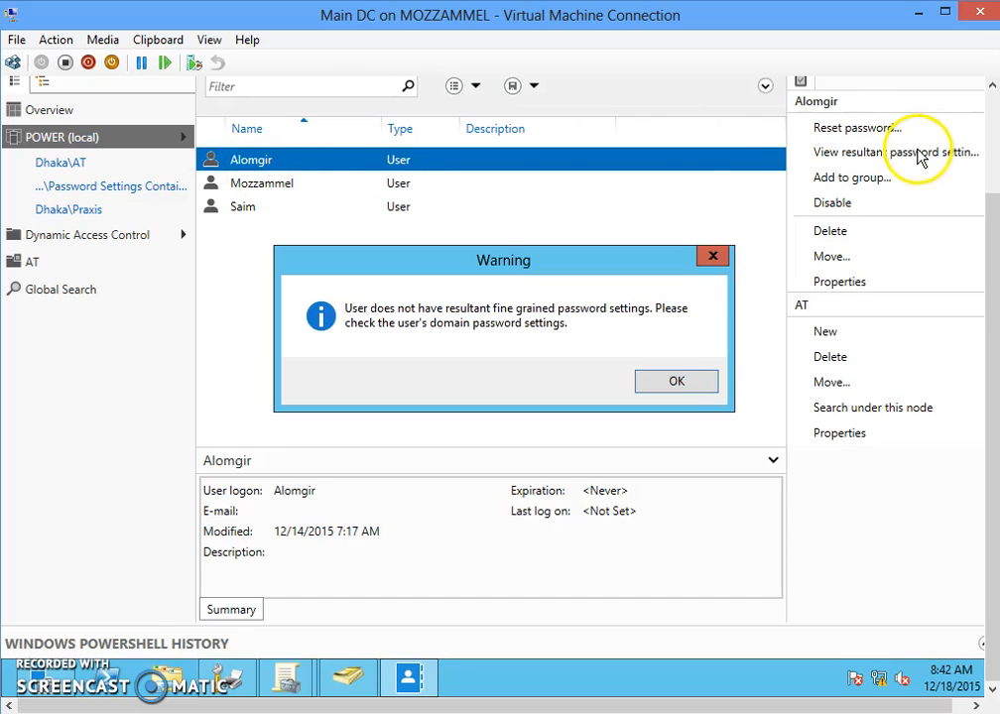
Open the Dhaka\Praxis unit and check the resultant password settings of the second listed user
left_click(713, 257)
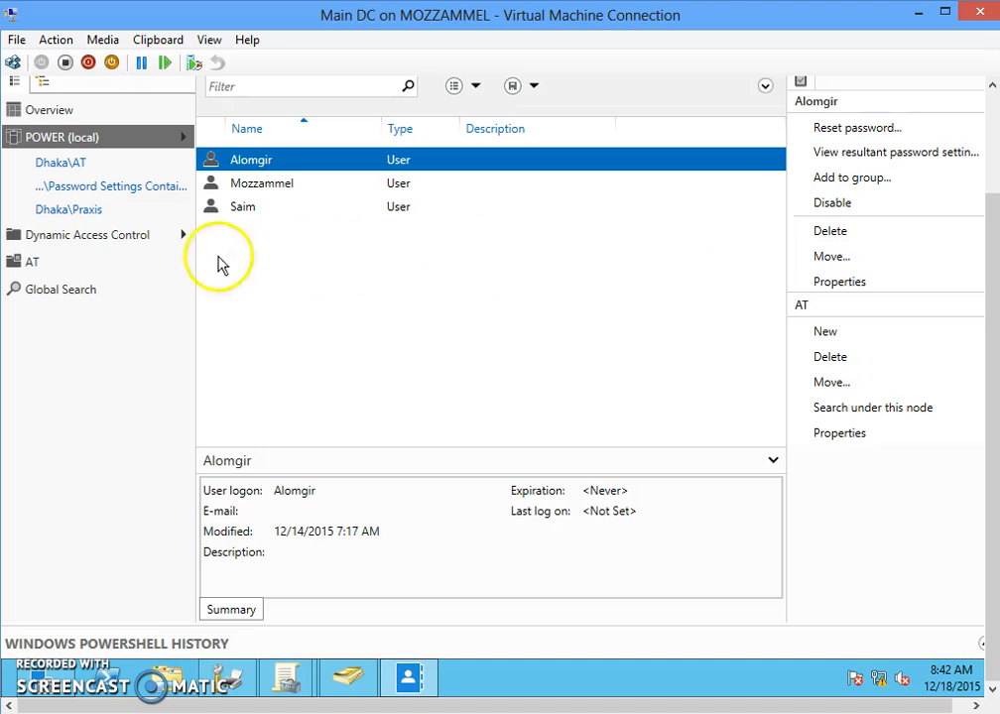
left_click(70, 210)
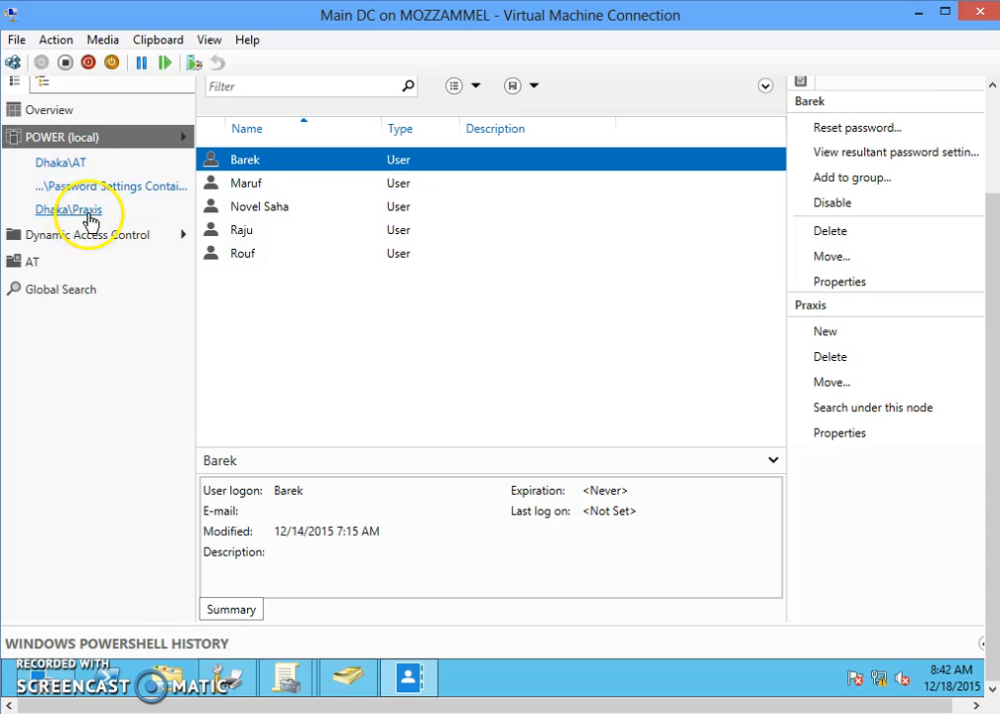
left_click(238, 183)
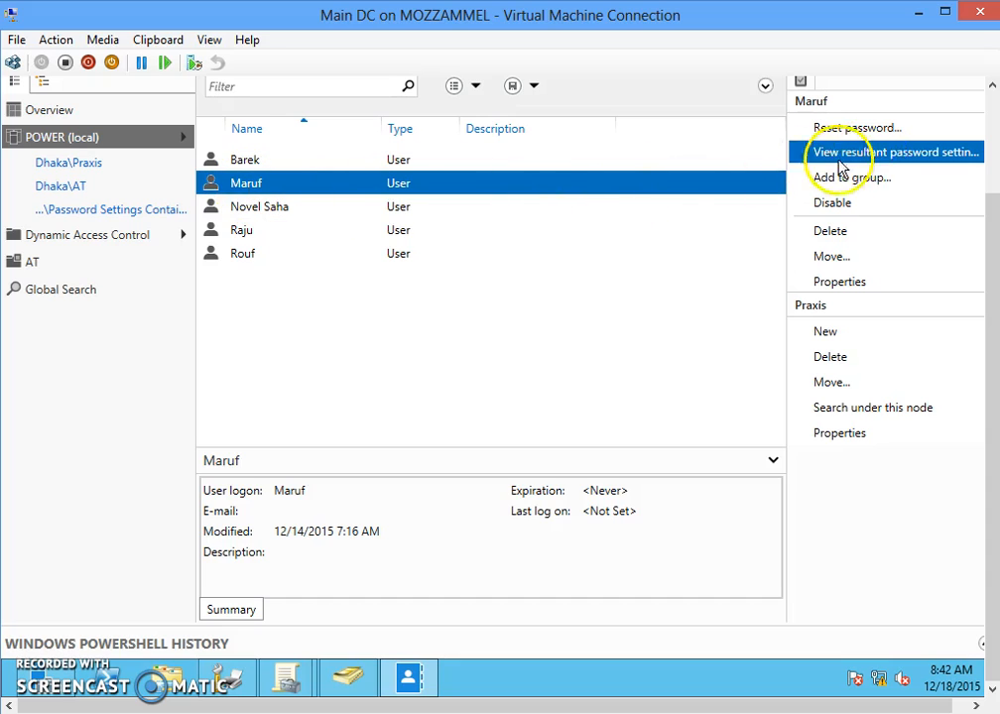
left_click(876, 154)
left_click(714, 257)
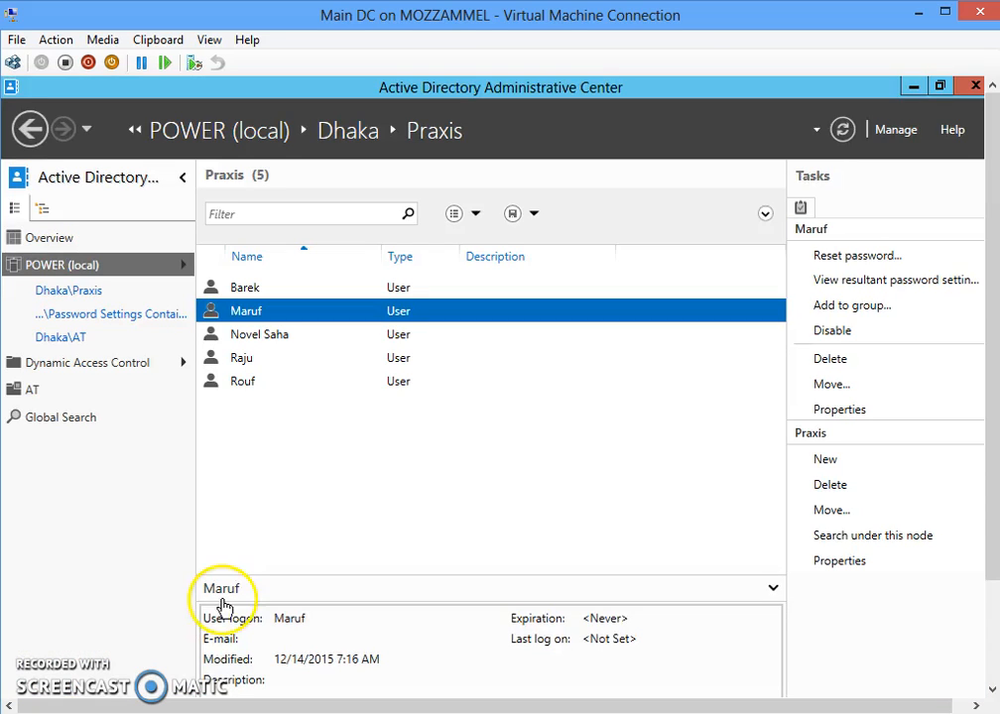
View the resultant password settings of the fourth listed user in Praxis, and close the settings window
left_click(244, 370)
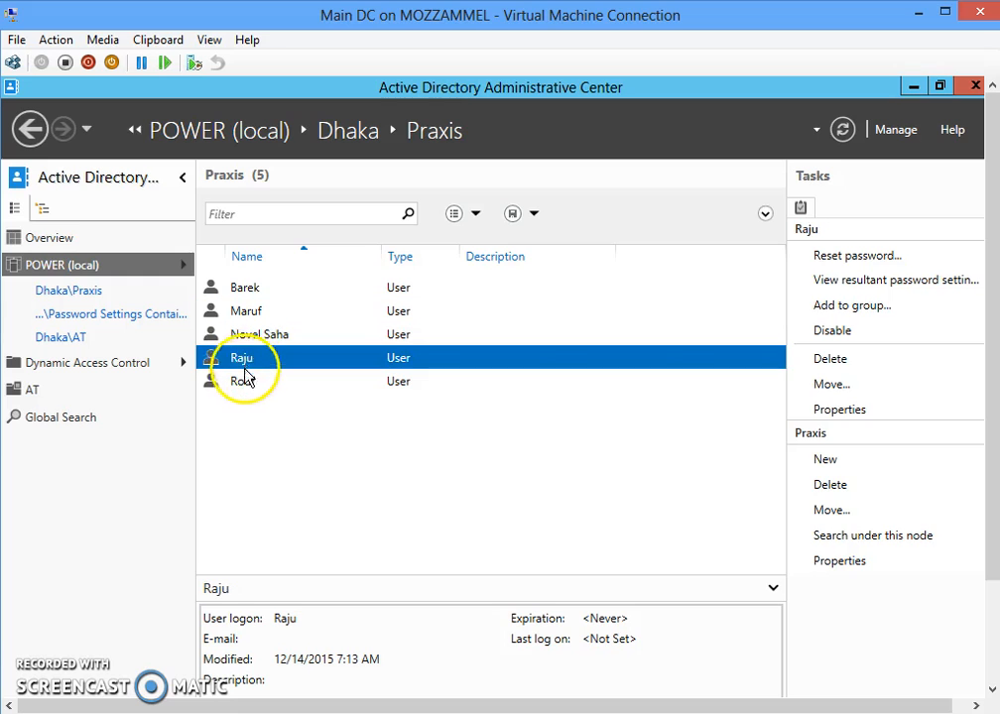
left_click(851, 287)
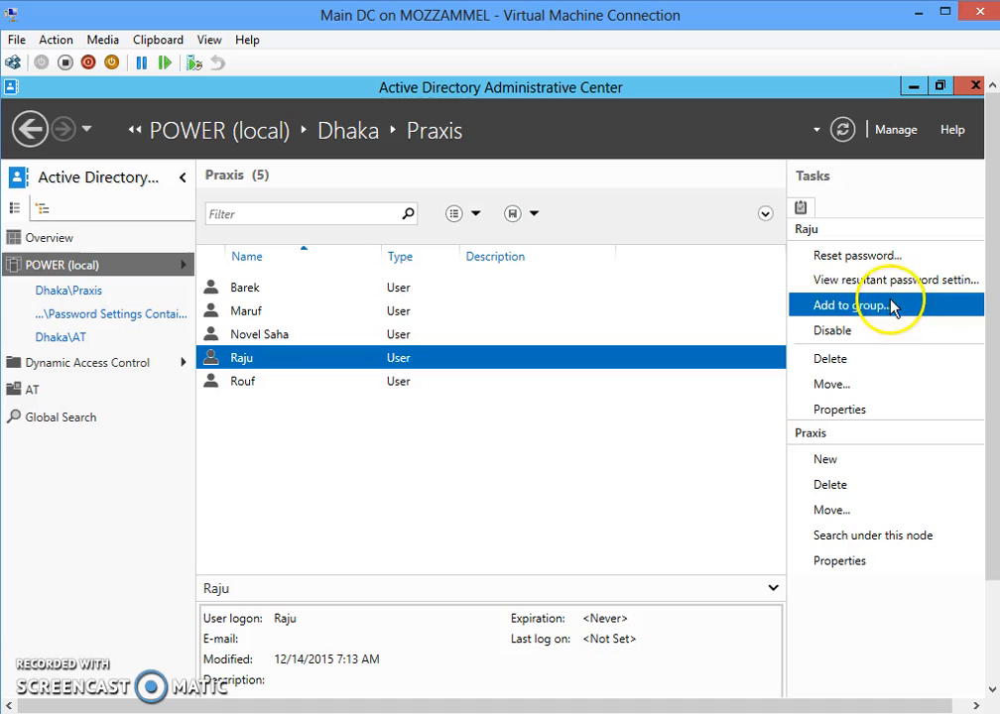
left_click(882, 285)
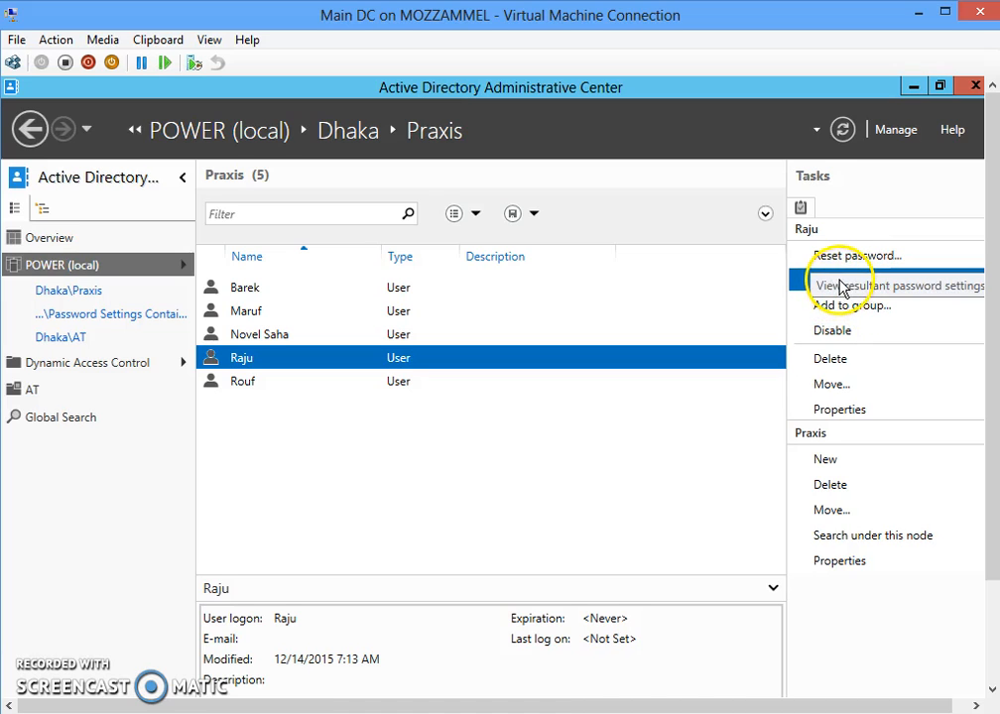
left_click(846, 285)
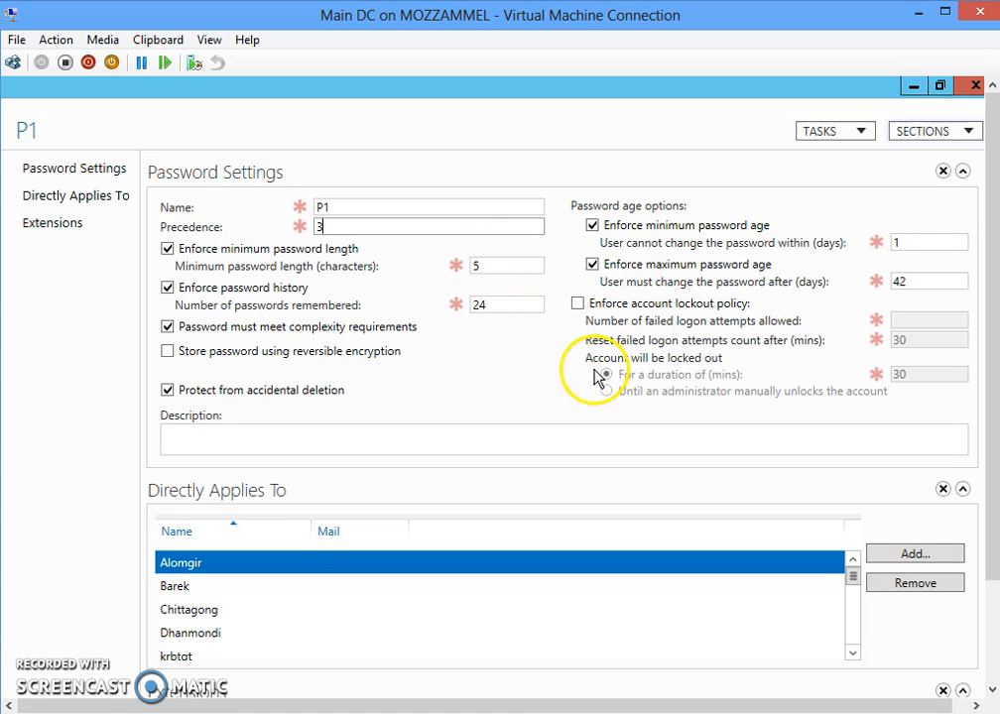
left_click(974, 87)
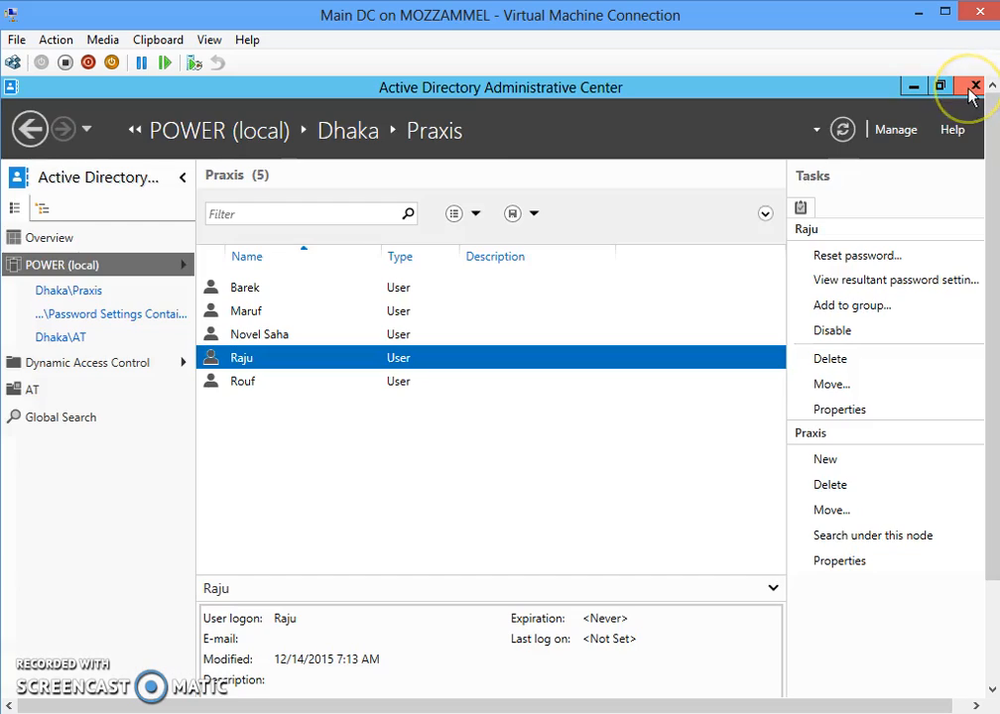